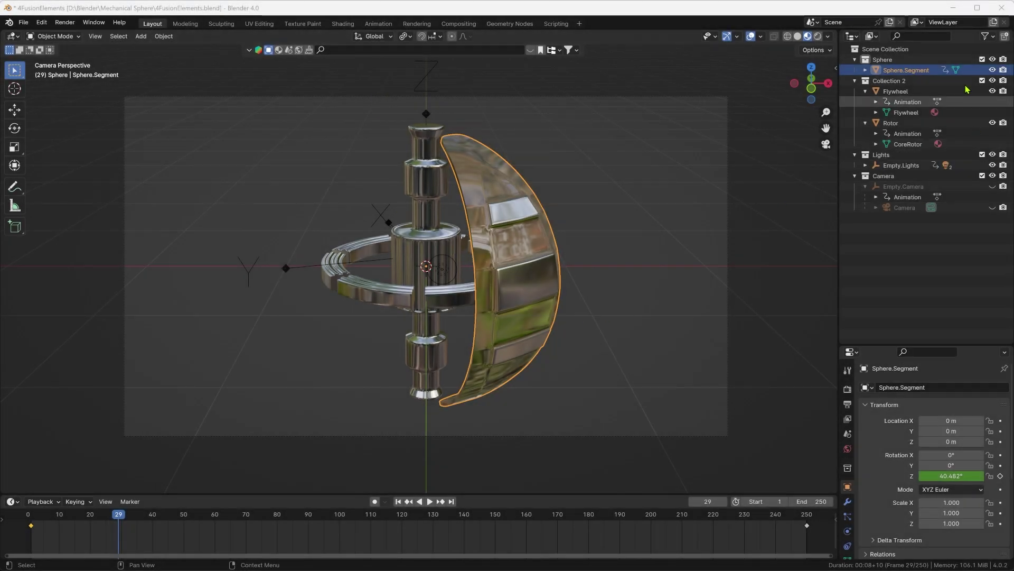
- Toggle the visibility of Sphere.Segment to identify it in the scene, and leave it hidden
left_click(993, 69)
left_click(993, 70)
left_click(992, 70)
left_click(992, 70)
left_click(993, 70)
left_click(993, 70)
left_click(993, 70)
left_click(993, 70)
left_click(993, 70)
left_click(993, 70)
left_click(993, 70)
- Hide and reshow the Flywheel and the Rotor one after the other to examine each part
left_click(993, 90)
left_click(993, 91)
left_click(993, 92)
left_click(993, 92)
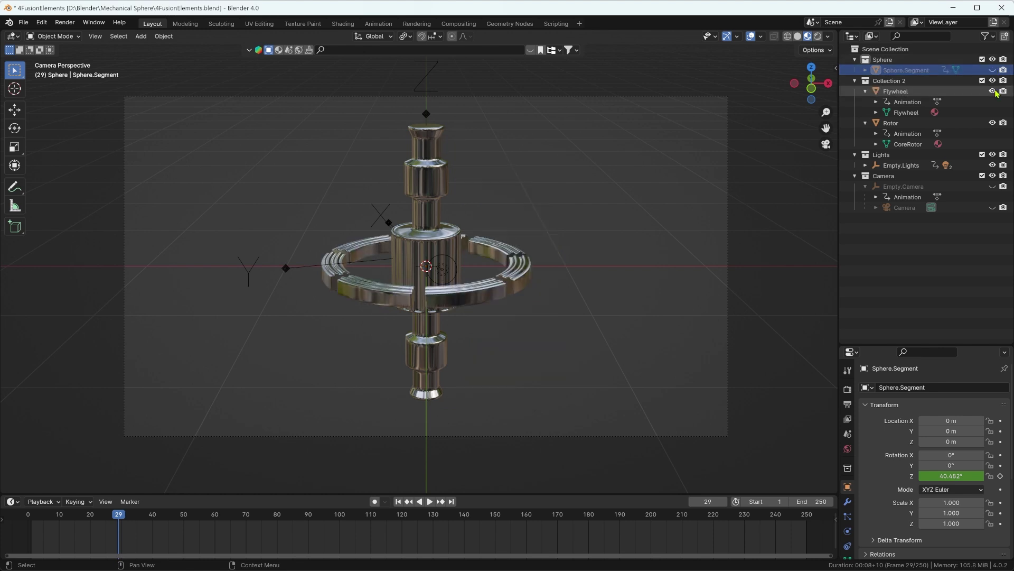
left_click(993, 91)
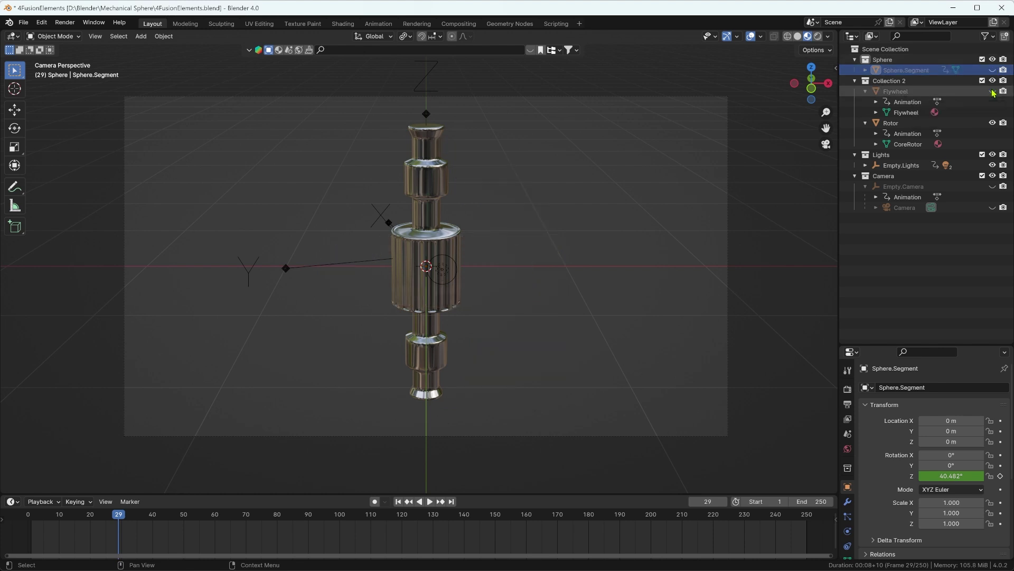
left_click(993, 91)
left_click(993, 122)
left_click(993, 123)
- Scrub through the animation to frames 105 and 160 to examine the moving flywheel and rotor
left_click_drag(478, 525, 355, 523)
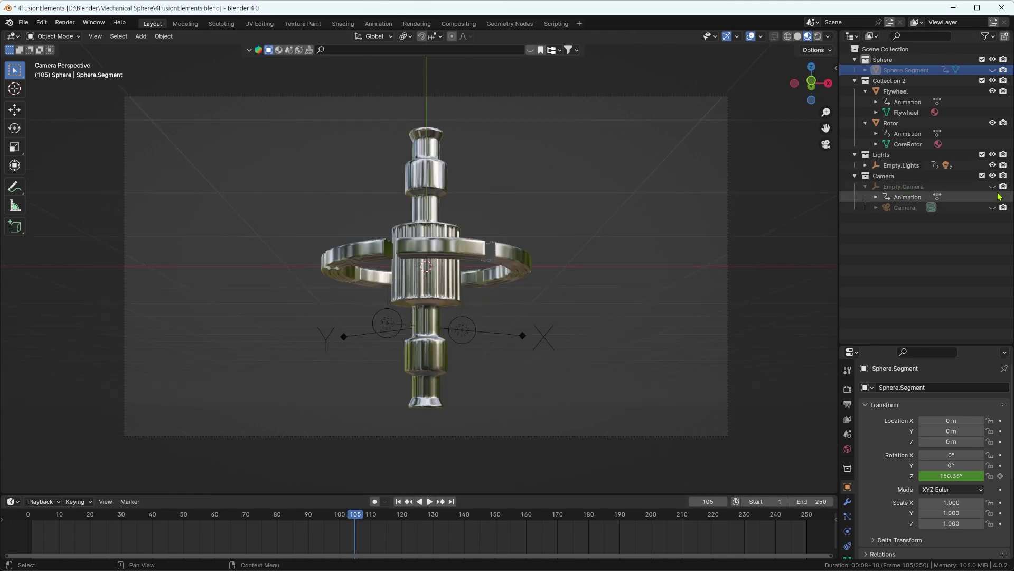
left_click_drag(314, 521, 668, 568)
key("space")
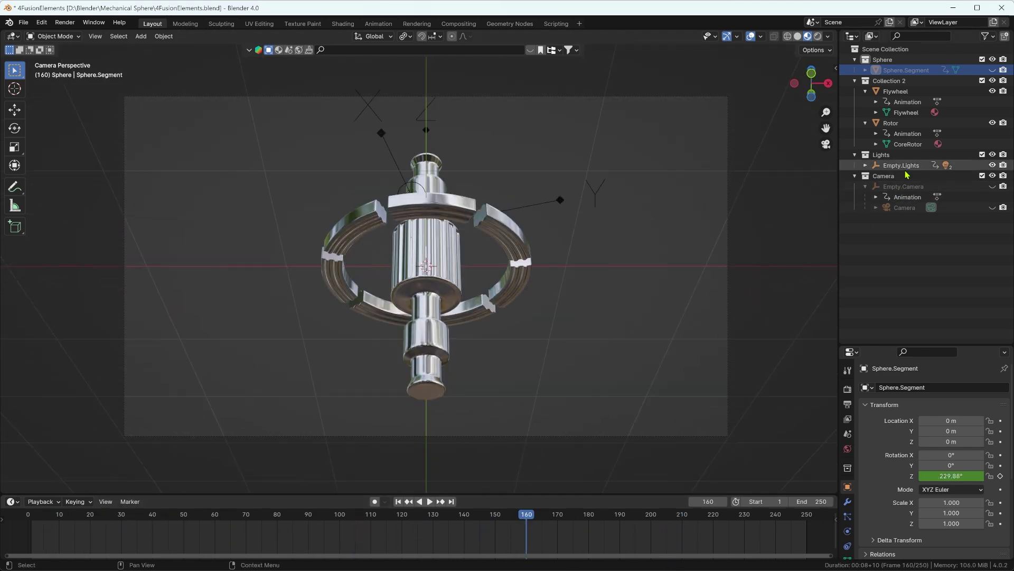
- Preview the scene in rendered shading at frames 103 to 158 to examine the lighting
left_click(818, 36)
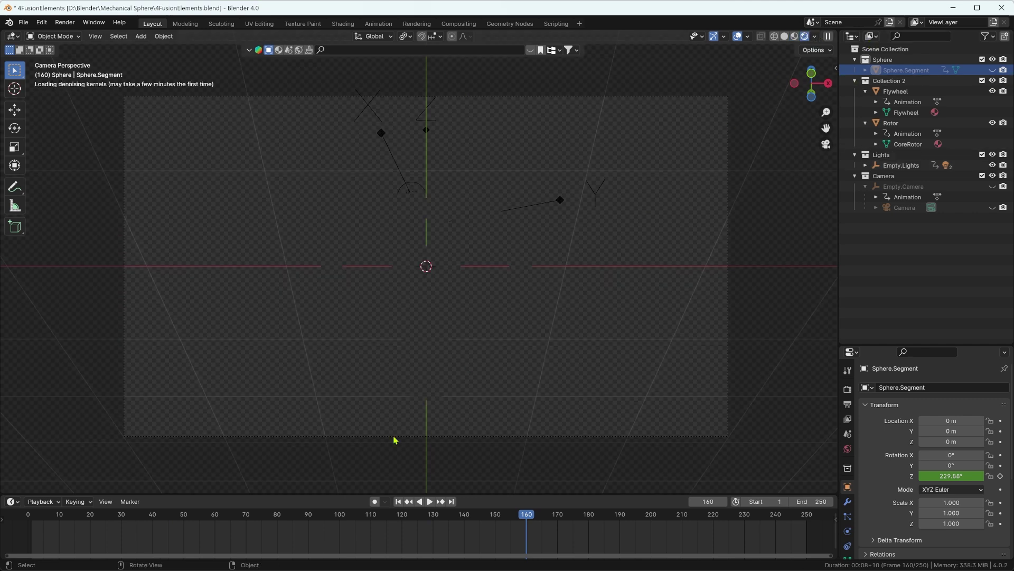
left_click(349, 515)
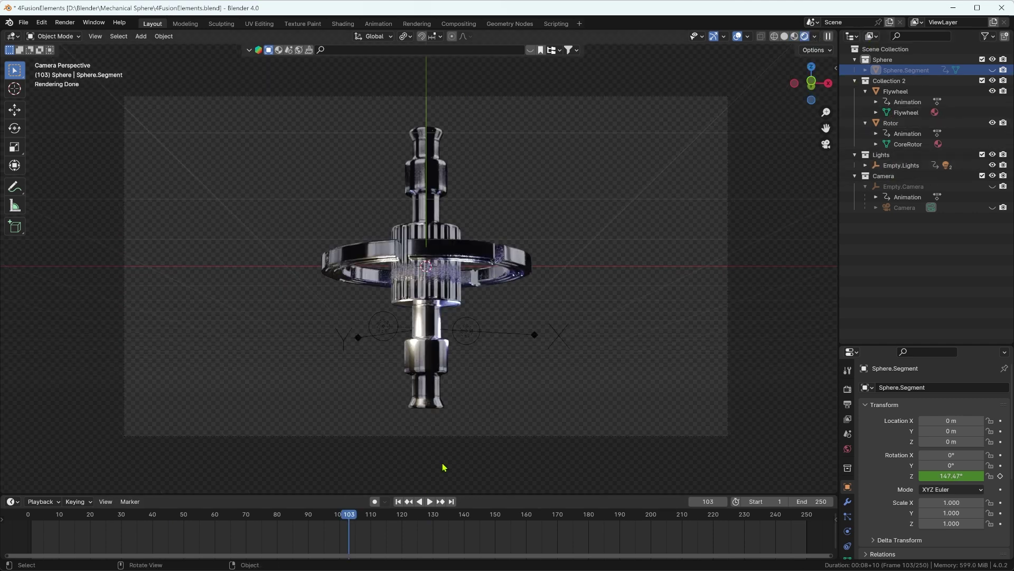
left_click_drag(344, 524, 520, 524)
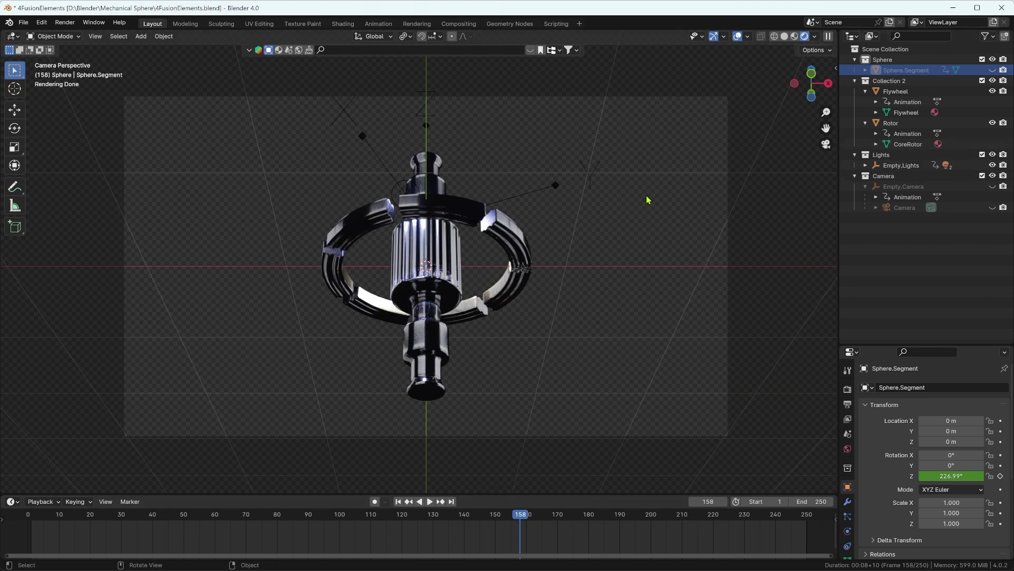
- Unhide Sphere.Segment, return the viewport to Material Preview shading and set the current frame to 30
key("alt+h")
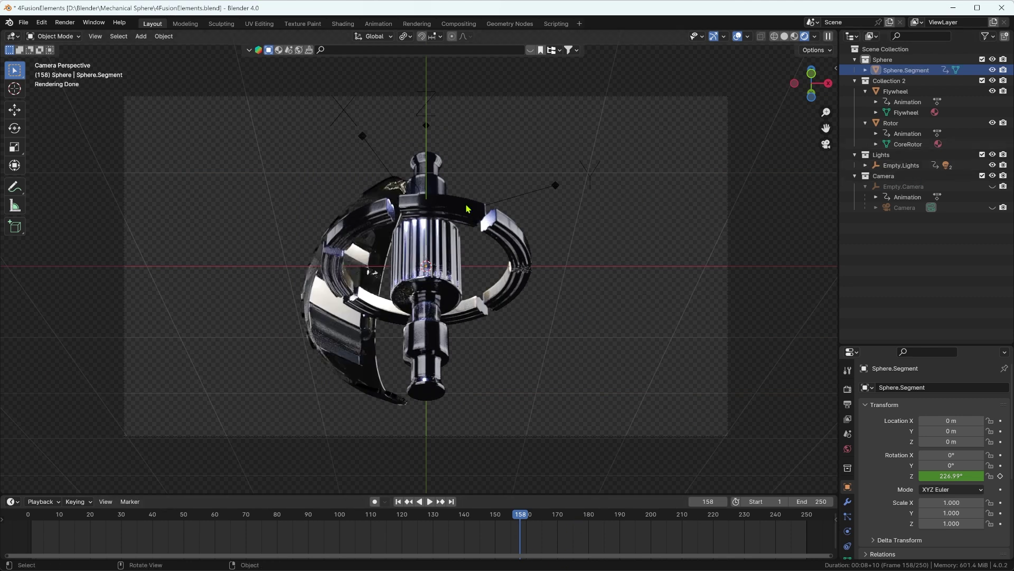
left_click(794, 36)
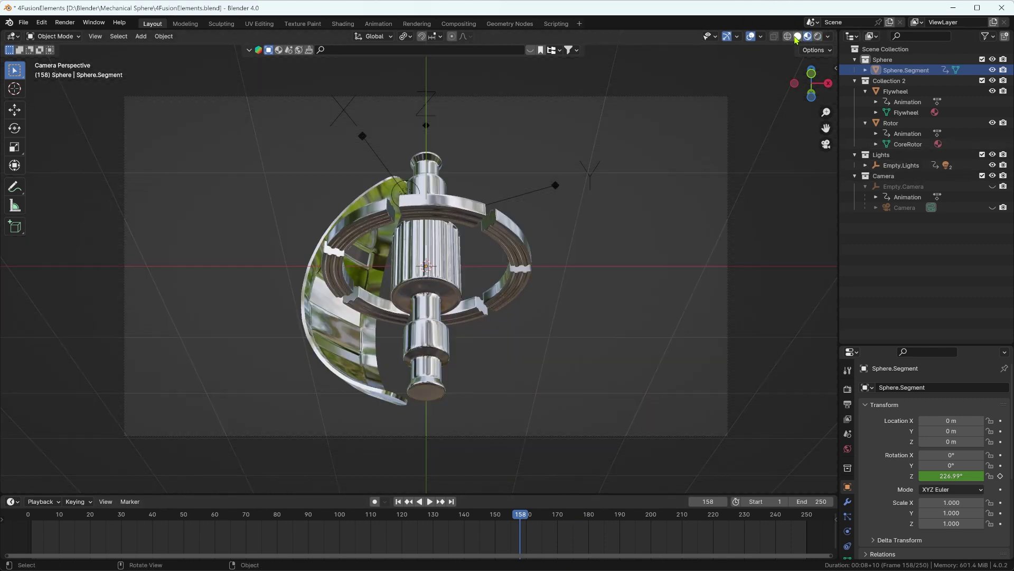
left_click_drag(369, 535, 190, 525)
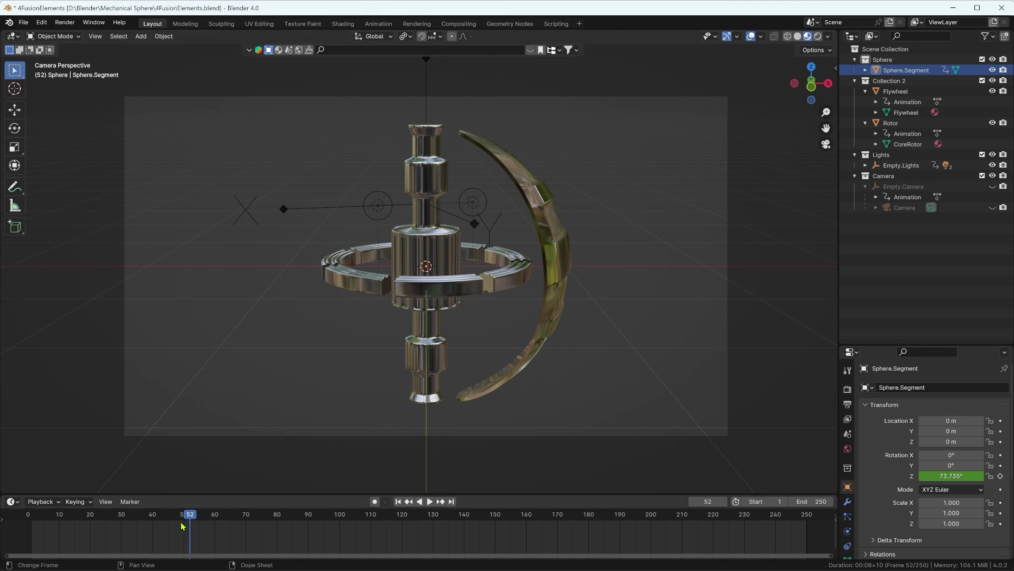
left_click_drag(188, 526, 121, 535)
- Review the FBX export options for SphereElements.fbx in the Assets folder and cancel the export
left_click(24, 22)
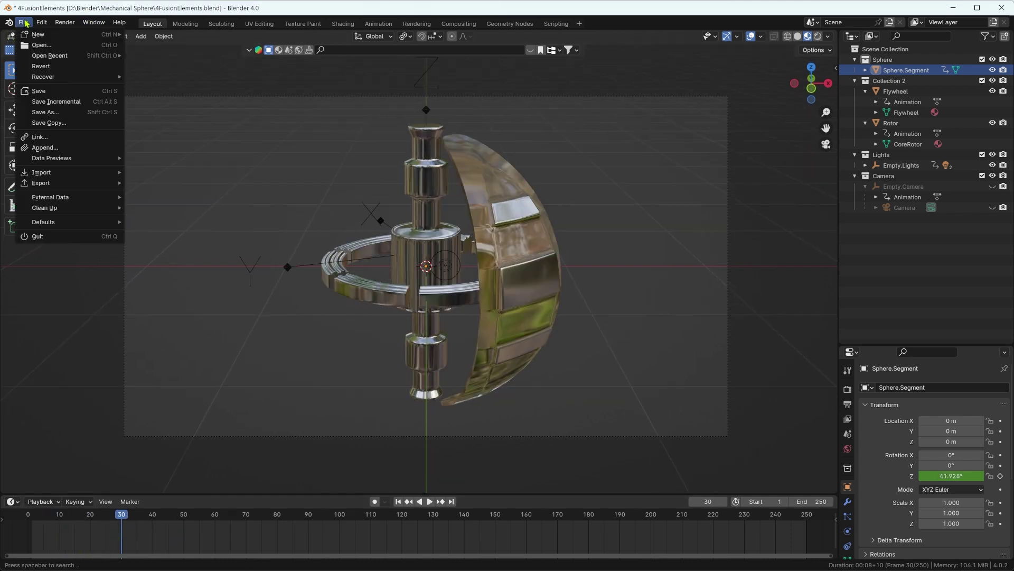
mouse_move(69, 189)
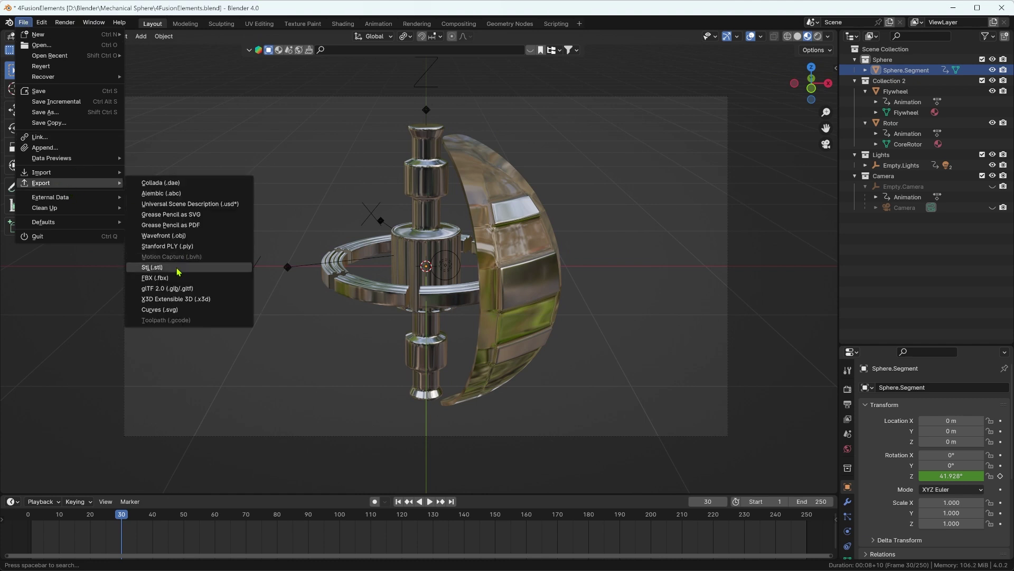
left_click(155, 278)
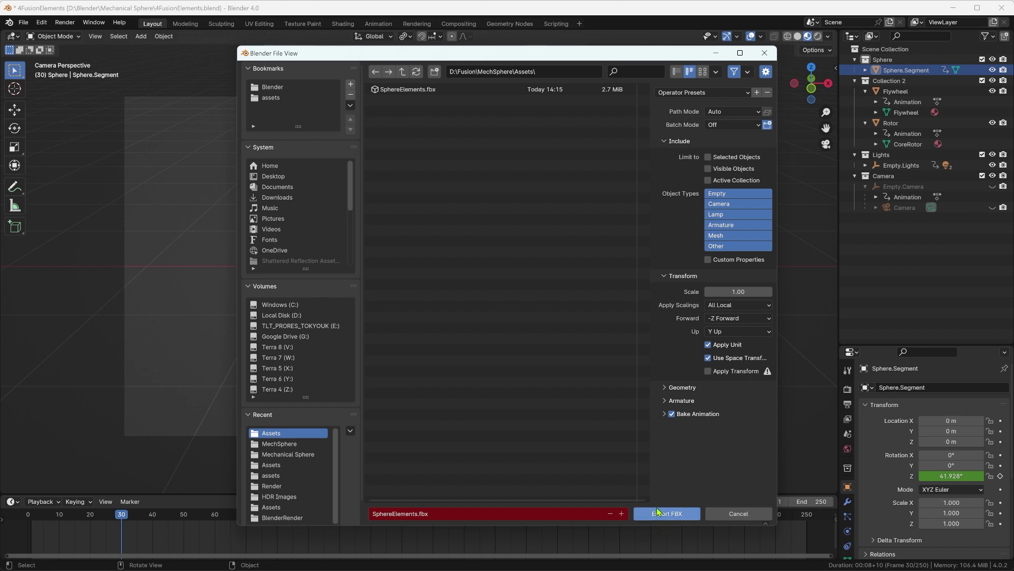
left_click(738, 515)
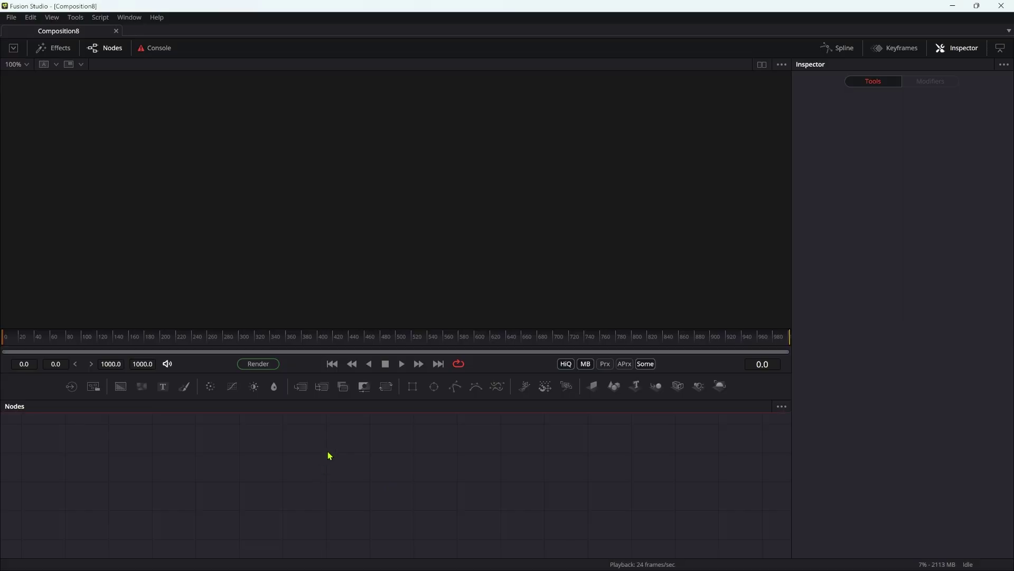
- Add an FBX Mesh 3D node that loads SphereElements.fbx from the Assets folder
key("shift+space")
type("3pl")
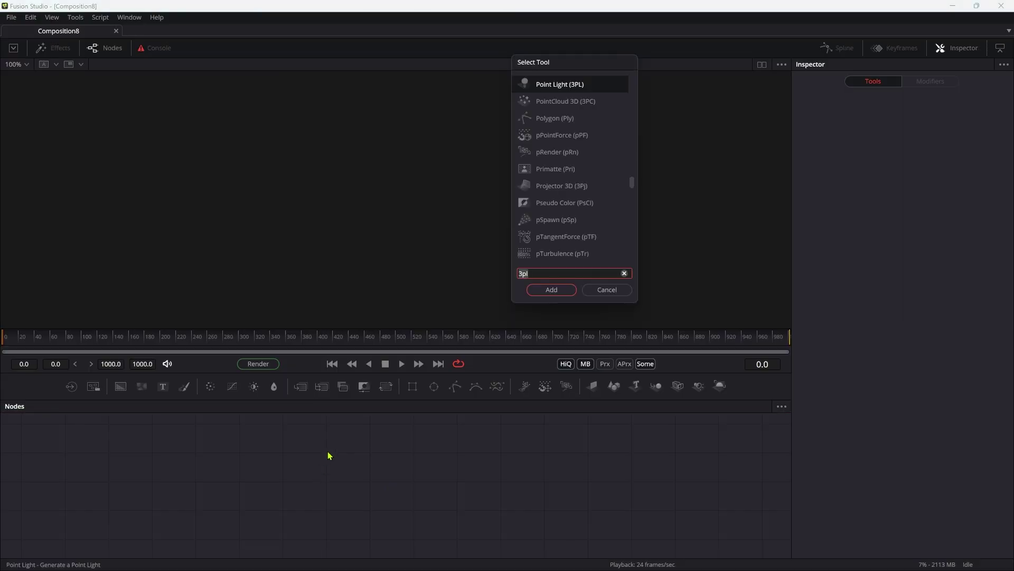
key("BackSpace")
key("BackSpace")
key("BackSpace")
type("fbx")
key("Return")
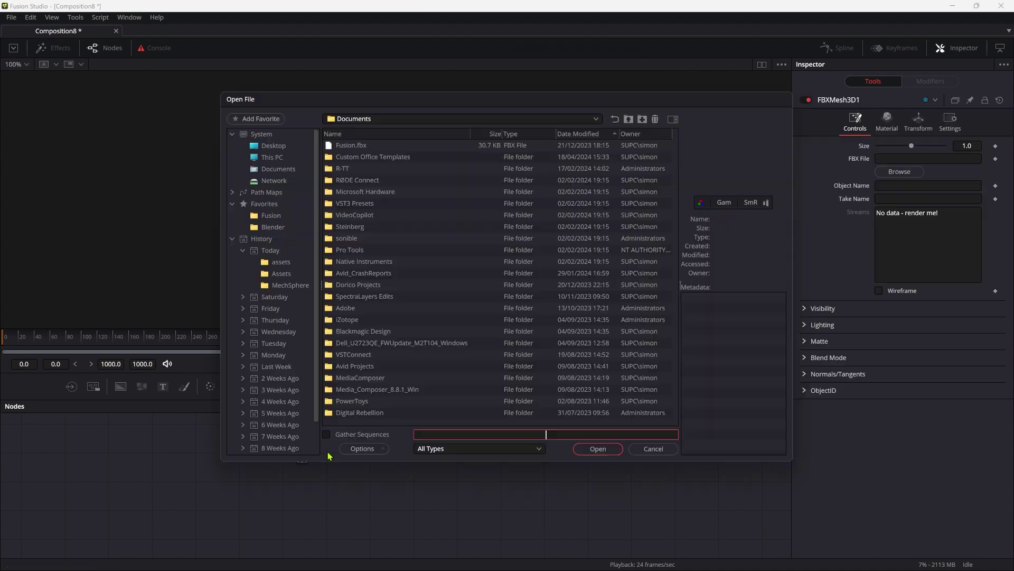
left_click(281, 273)
left_click(390, 145)
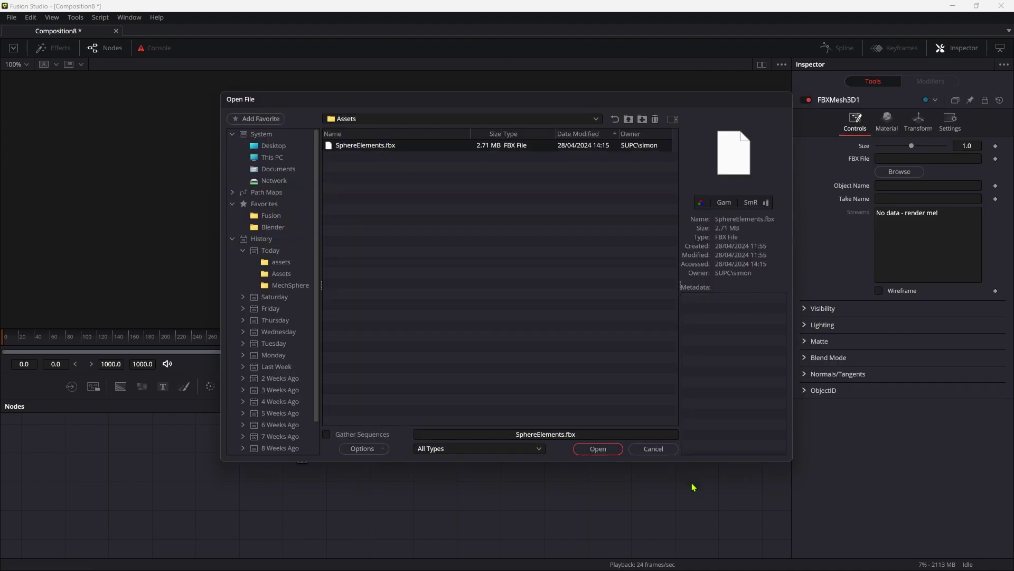
left_click(595, 448)
- Display the FBX mesh node in the viewer to examine the model from an angle, and delete the node
left_click_drag(327, 451, 353, 493)
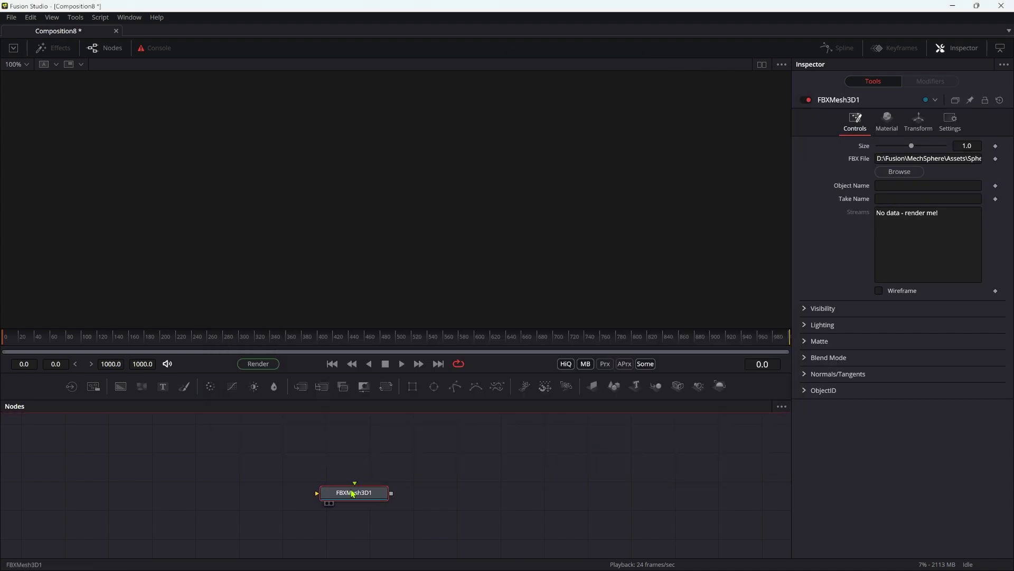
key("1")
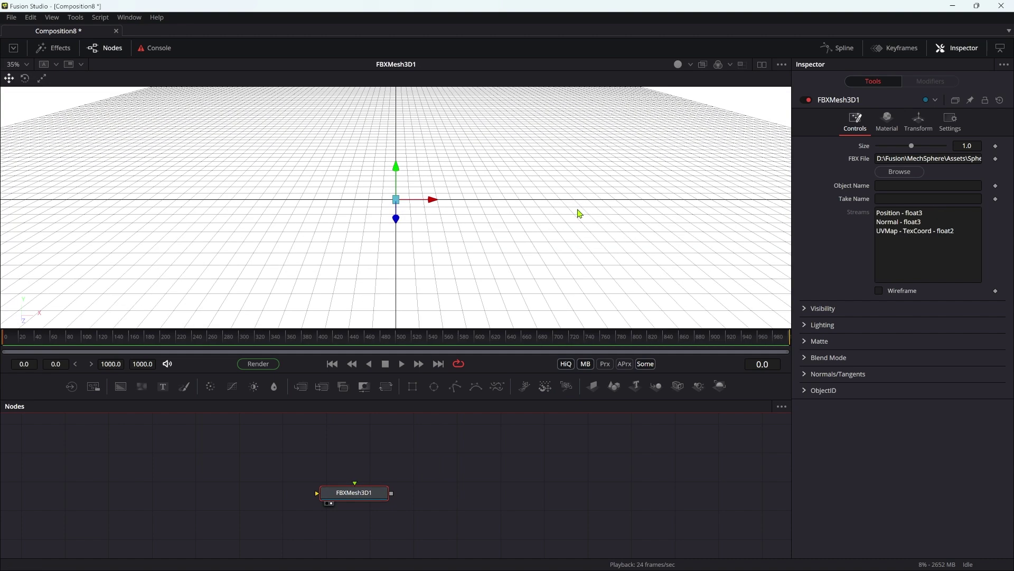
middle_click_drag(577, 215, 518, 239, "alt")
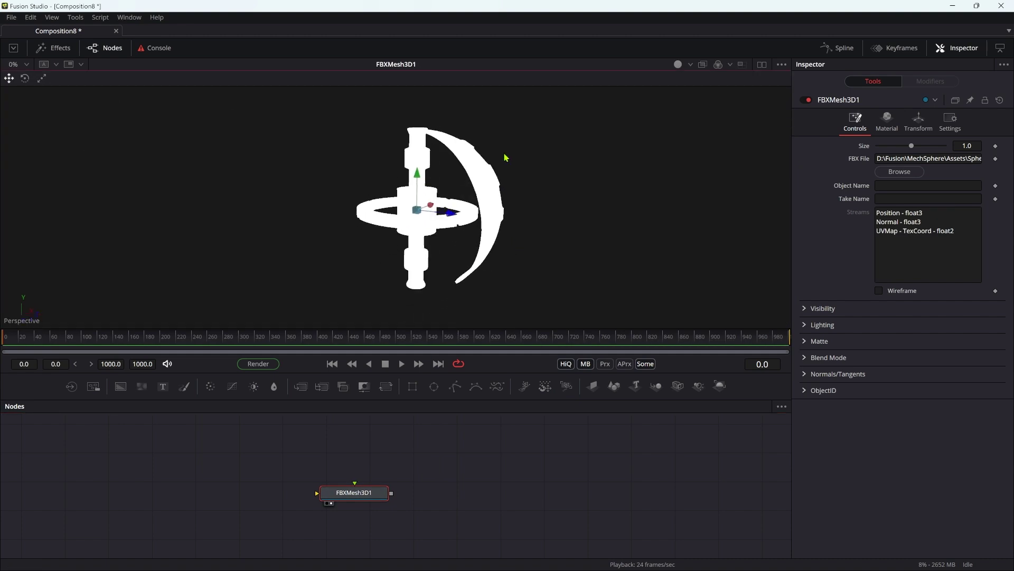
left_click_drag(432, 522, 304, 448)
key("Delete")
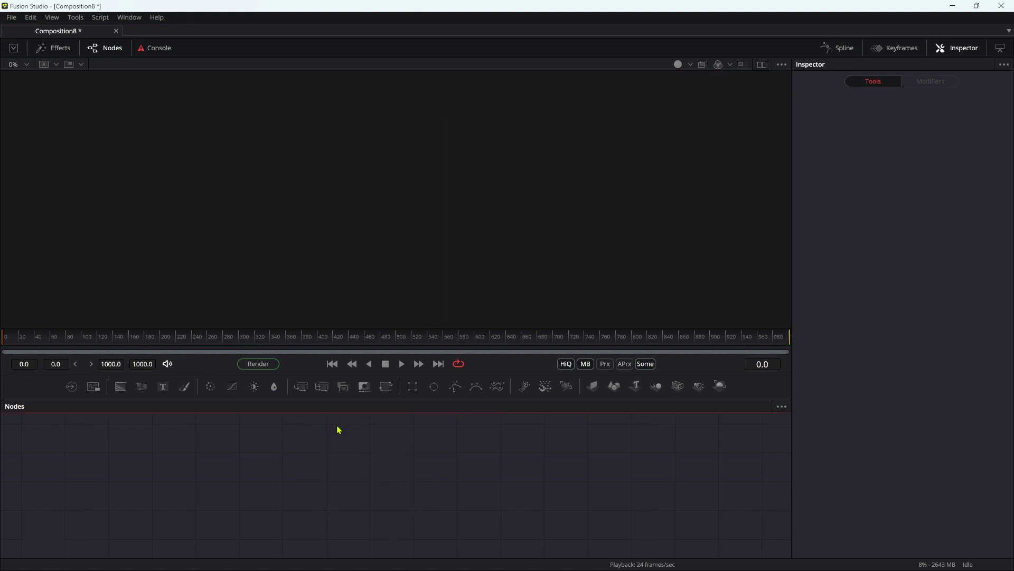
- Import SphereElements.fbx as an FBX scene with file units scaled by 1 and Remove Duplicate Keyframes turned off
left_click(11, 17)
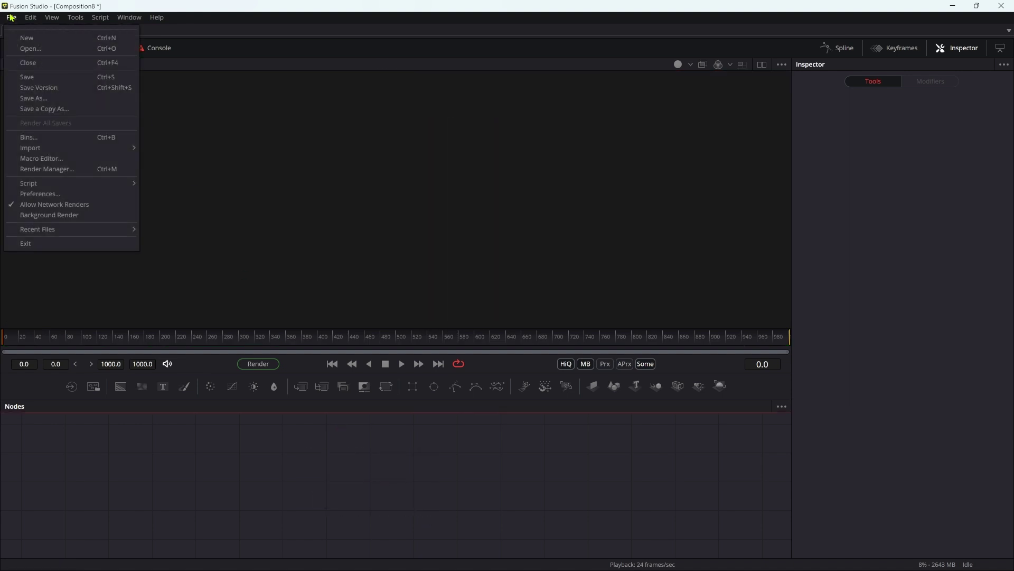
mouse_move(43, 147)
left_click(174, 174)
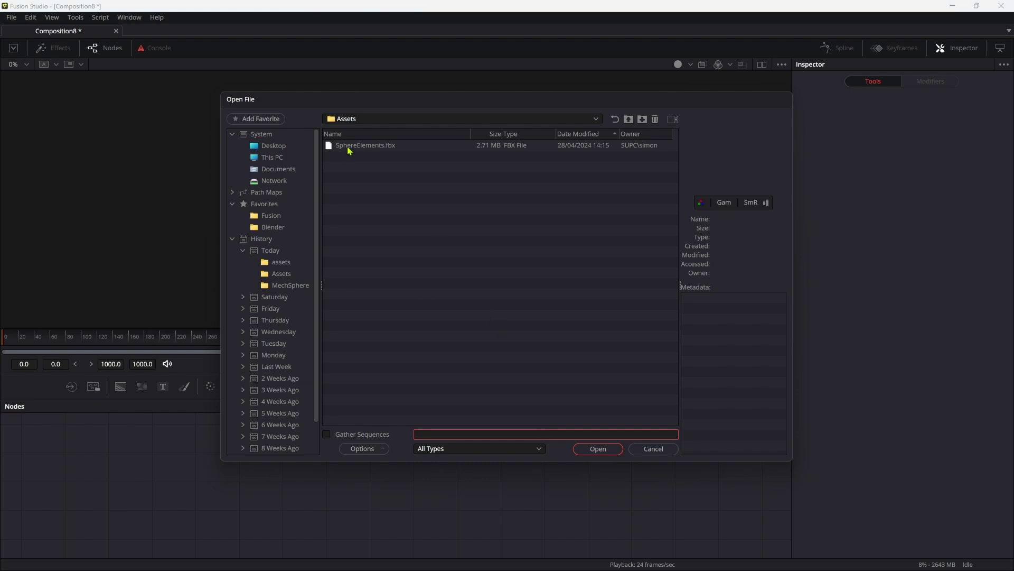
left_click(348, 150)
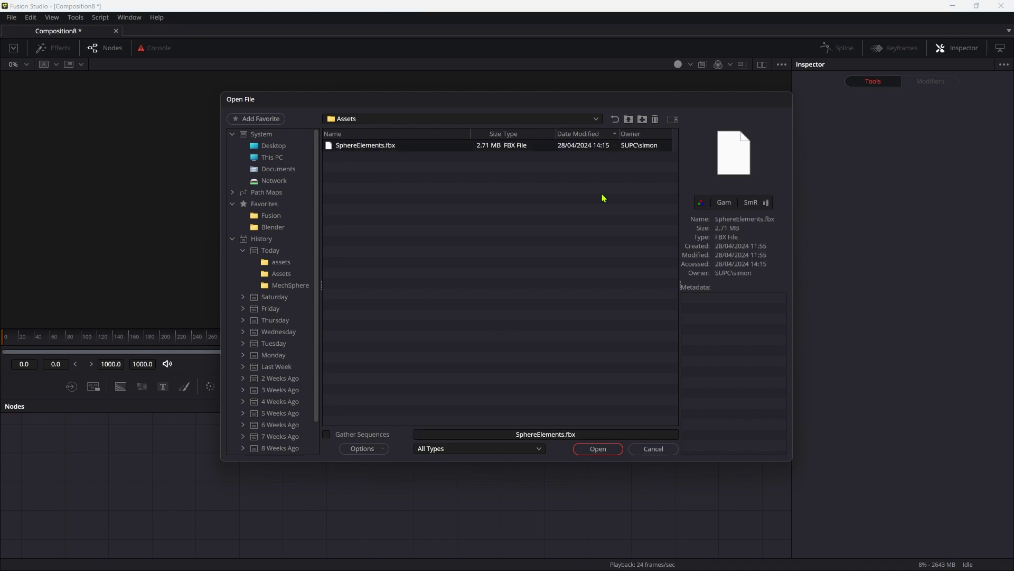
left_click(598, 448)
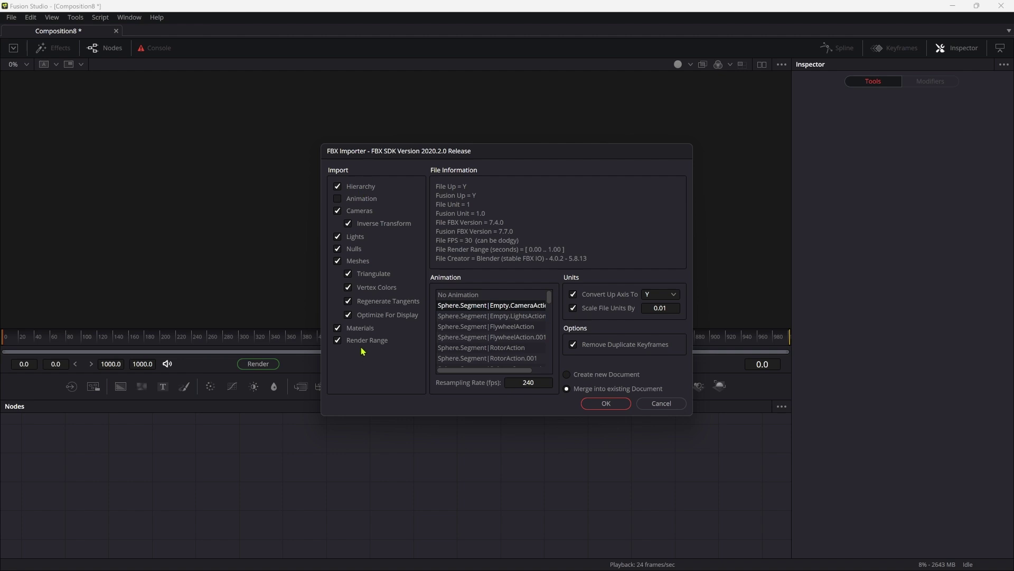
left_click(675, 310)
type("1")
left_click(638, 345)
left_click(606, 403)
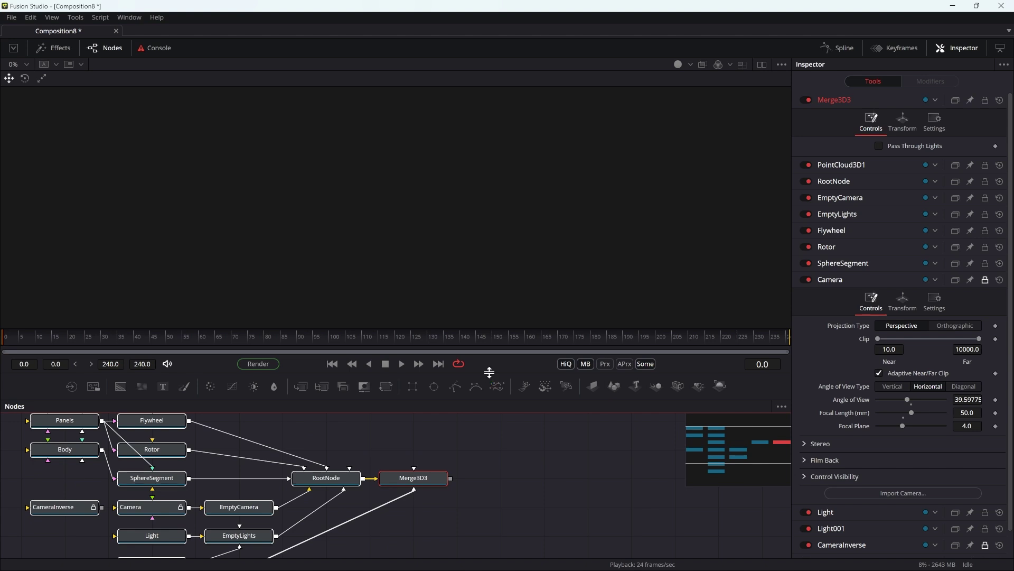
- Display the imported scene's final merge node in the viewer to check its scale, and delete all the nodes
left_click_drag(490, 370, 502, 338)
key("1")
scroll(575, 181, "down", 5)
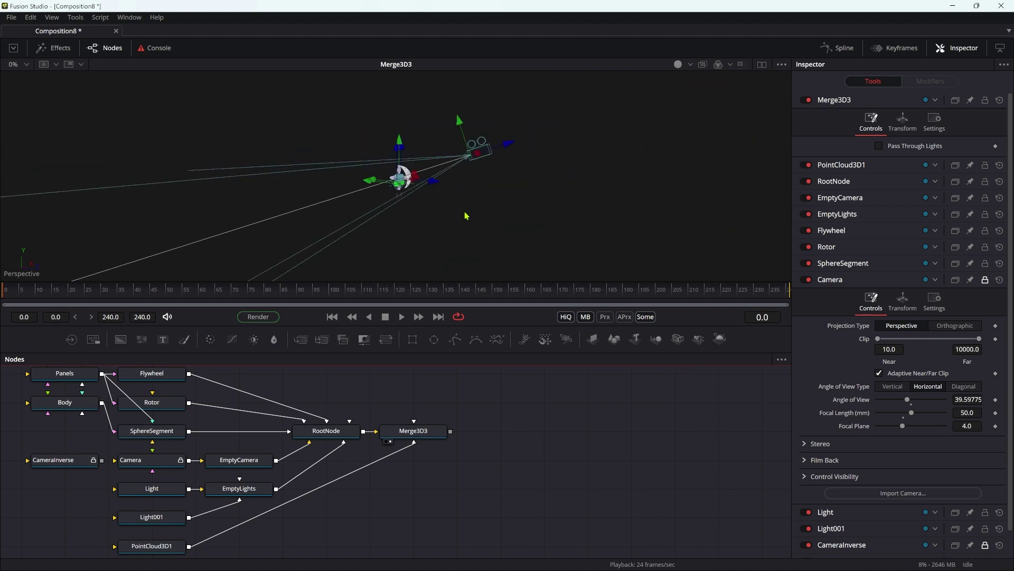
scroll(465, 216, "up", 6)
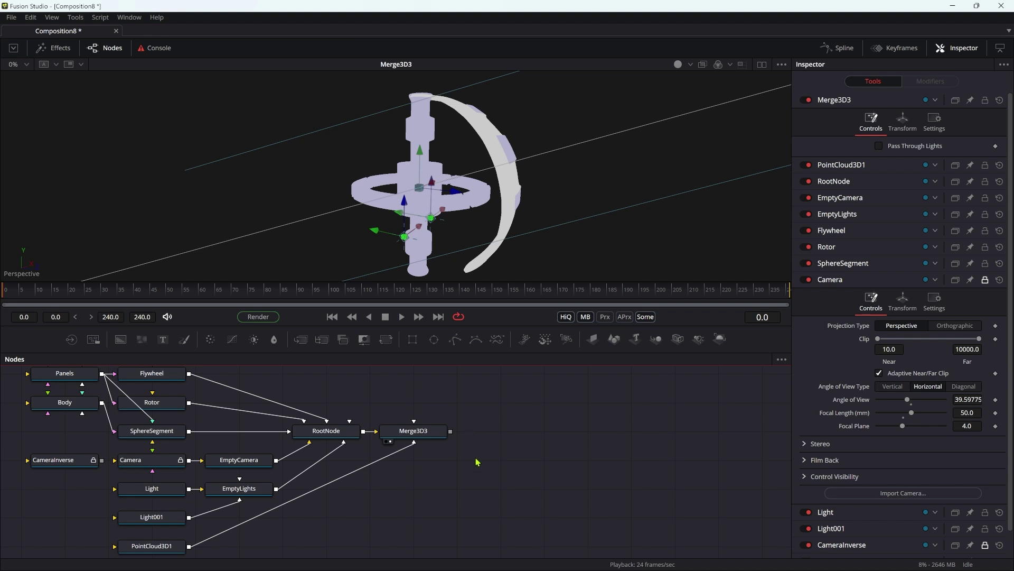
key("ctrl+a")
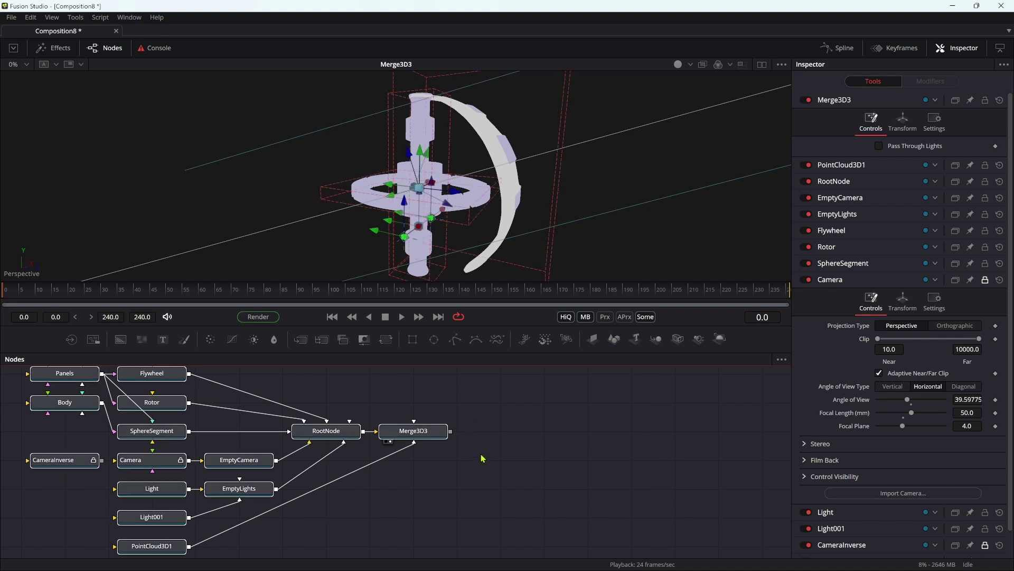
key("Delete")
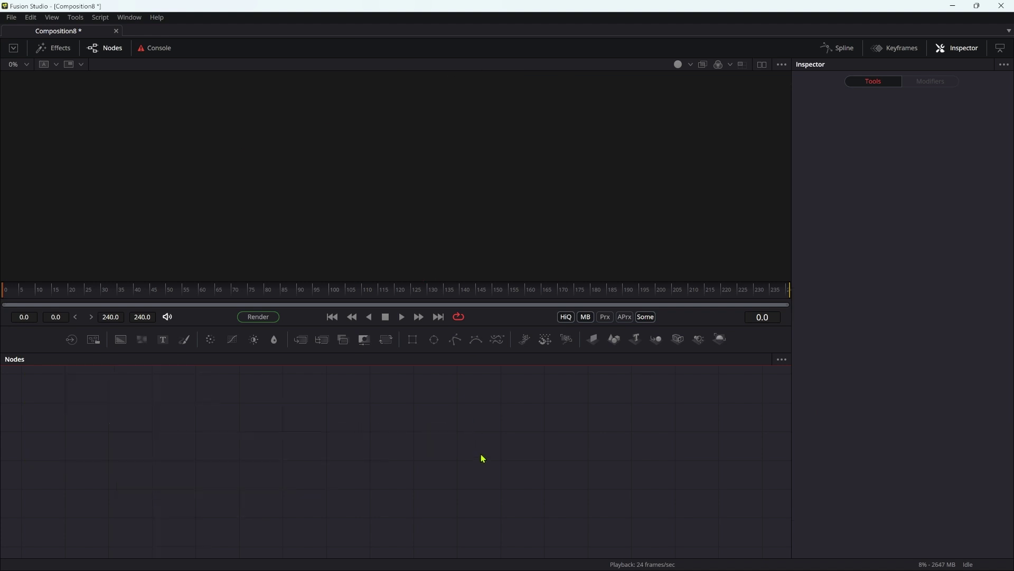
- Import SphereElements.fbx as an FBX scene again with the file units scaled by 0.01
left_click(8, 19)
mouse_move(55, 152)
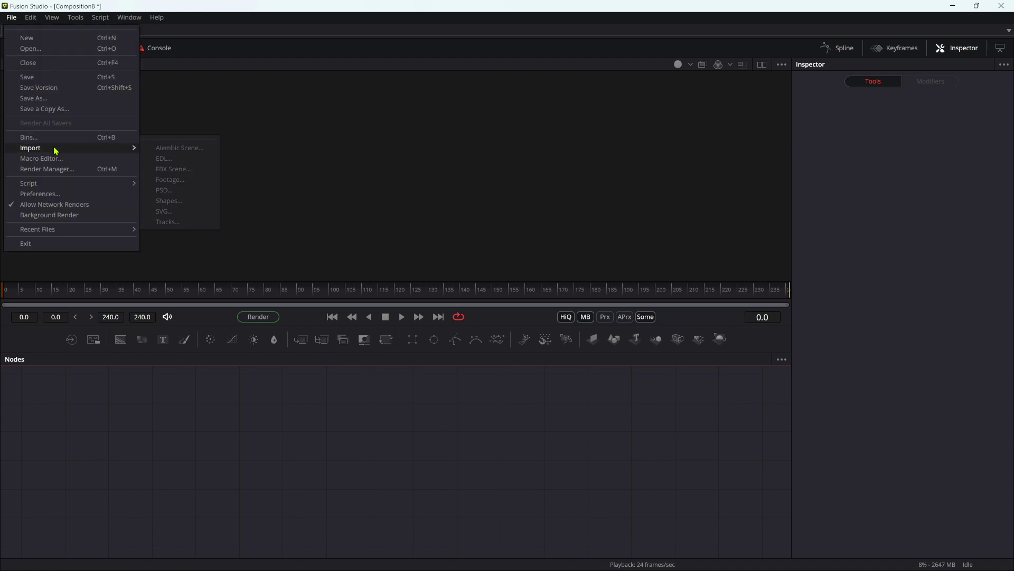
left_click(182, 183)
left_click(668, 308)
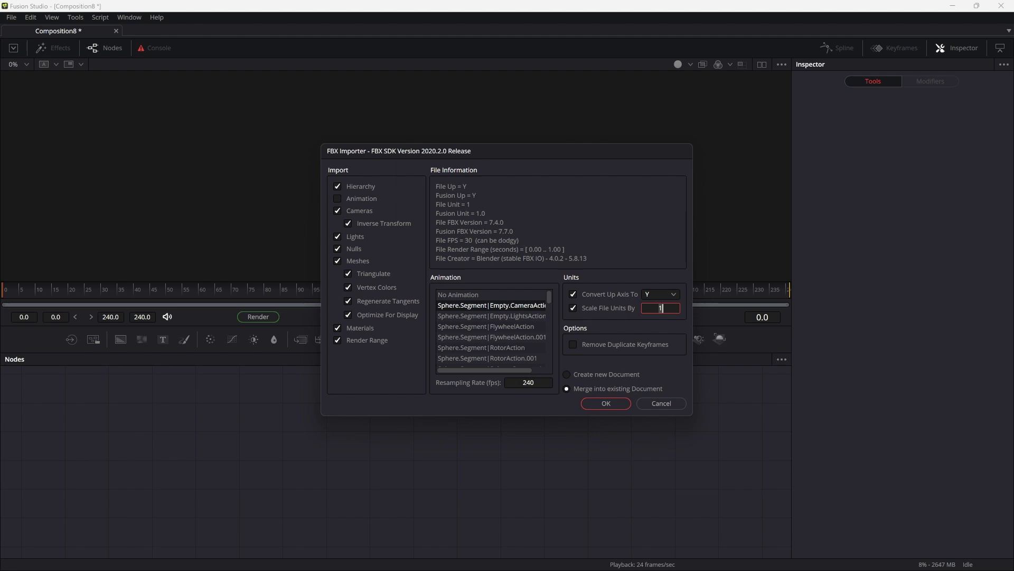
type(".01")
left_click(602, 404)
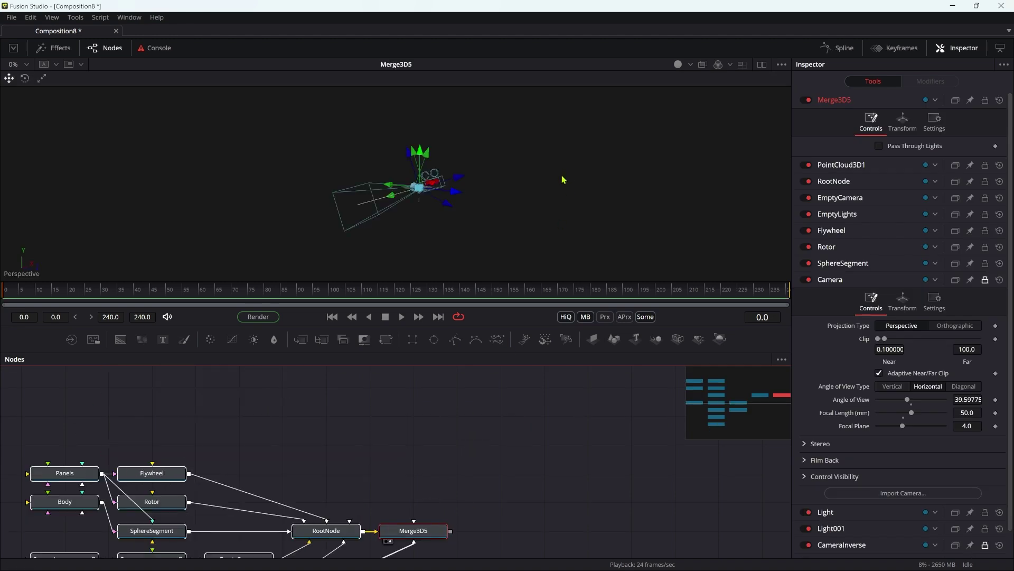
- Examine the imported model up close in the 3D viewer and bring the whole node tree into view
middle_click_drag(415, 260, 383, 196, "alt")
scroll(401, 190, "up", 5)
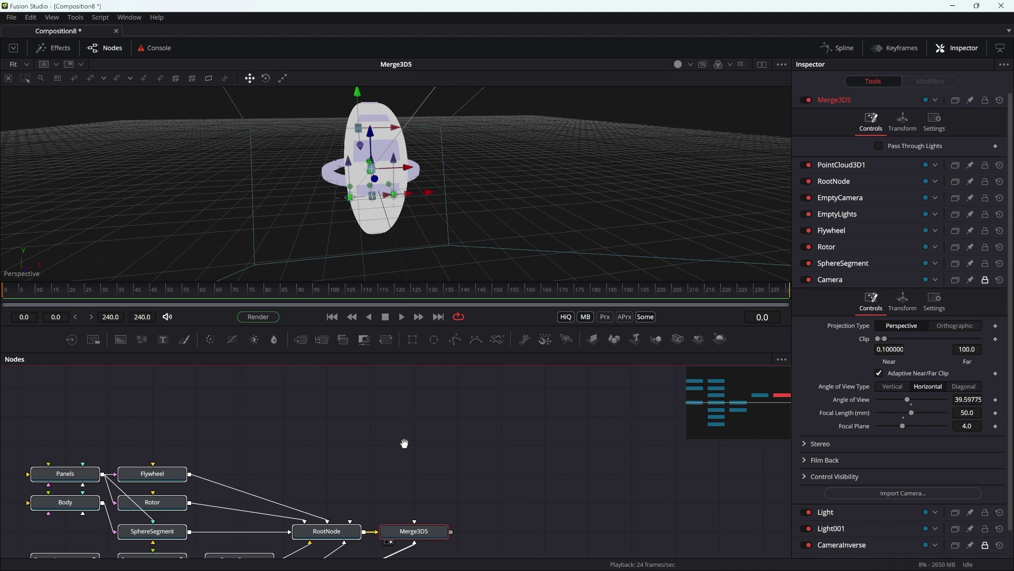
middle_click_drag(406, 453, 515, 334)
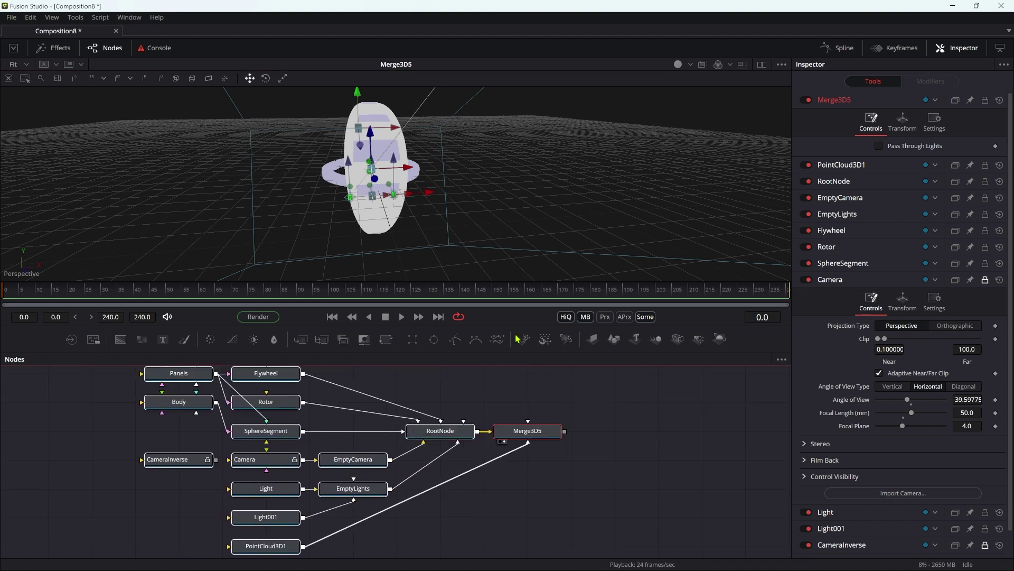
- Delete the Merge3D5, PointCloud3D1 and CameraInverse nodes from the imported node tree
left_click(613, 466)
left_click_drag(603, 515, 535, 387)
key("Delete")
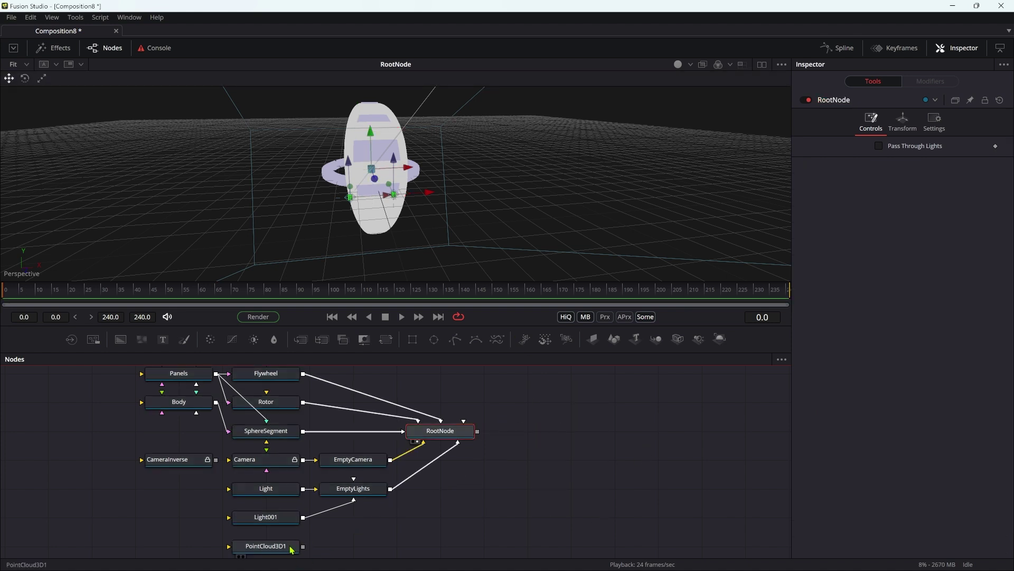
left_click(267, 546)
scroll(267, 545, "down", 1)
key("Delete")
left_click(175, 445)
key("Delete")
middle_click_drag(184, 447, 236, 472)
- View the Flywheel, Rotor and SphereSegment meshes and the Panels and Body materials one after another
left_click(408, 501)
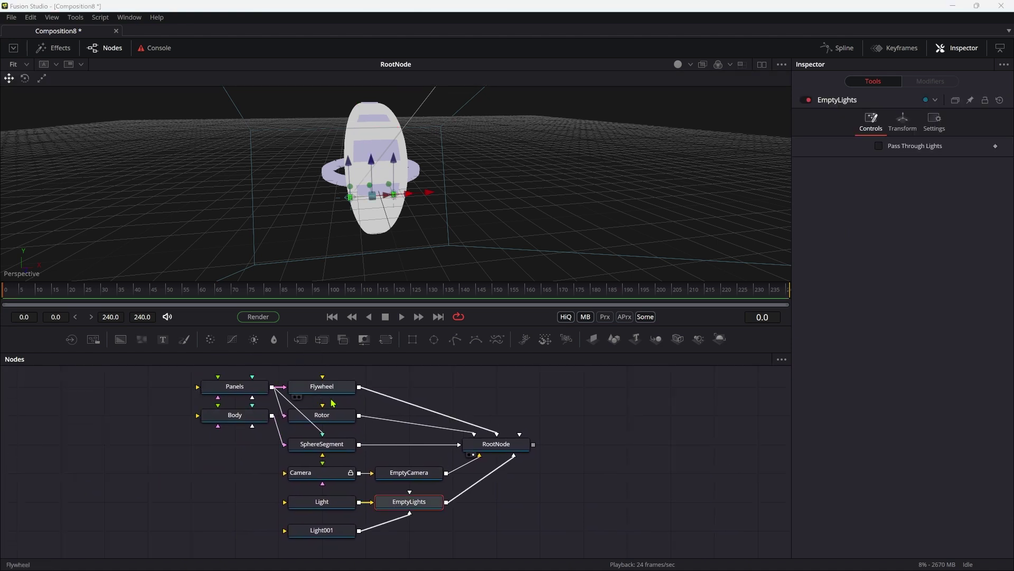
left_click_drag(423, 110, 421, 113)
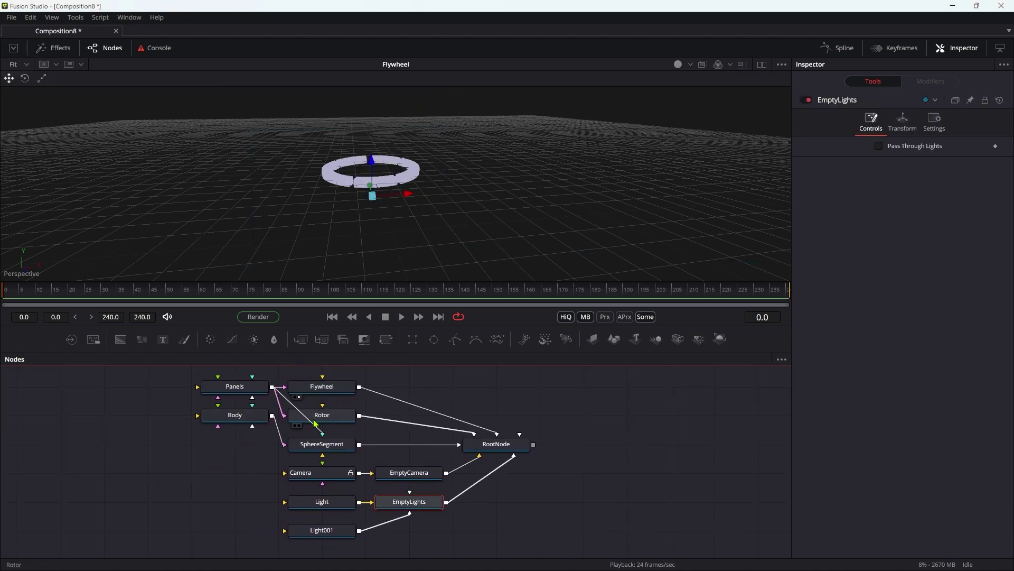
left_click_drag(321, 416, 409, 170)
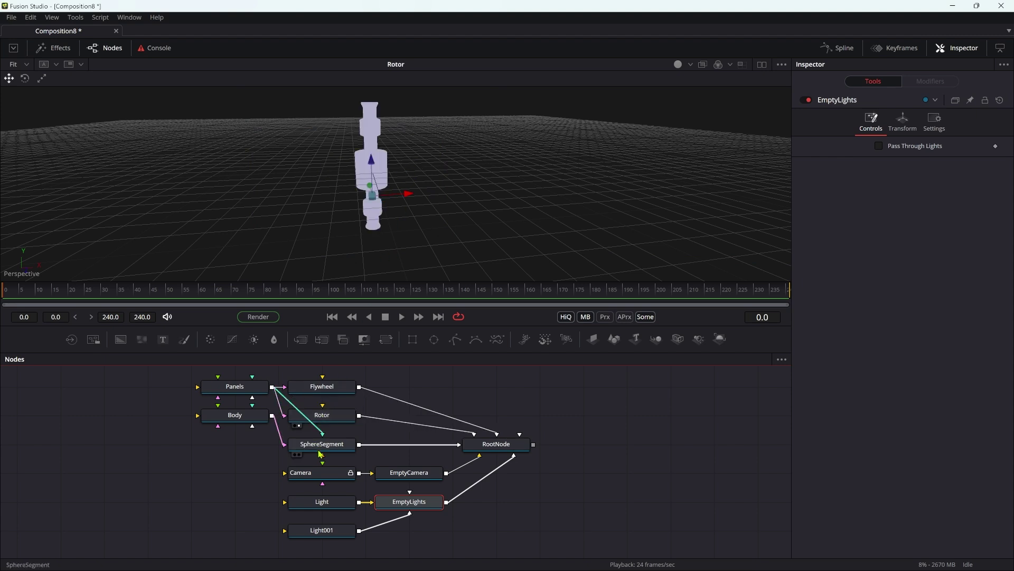
left_click_drag(389, 129, 389, 127)
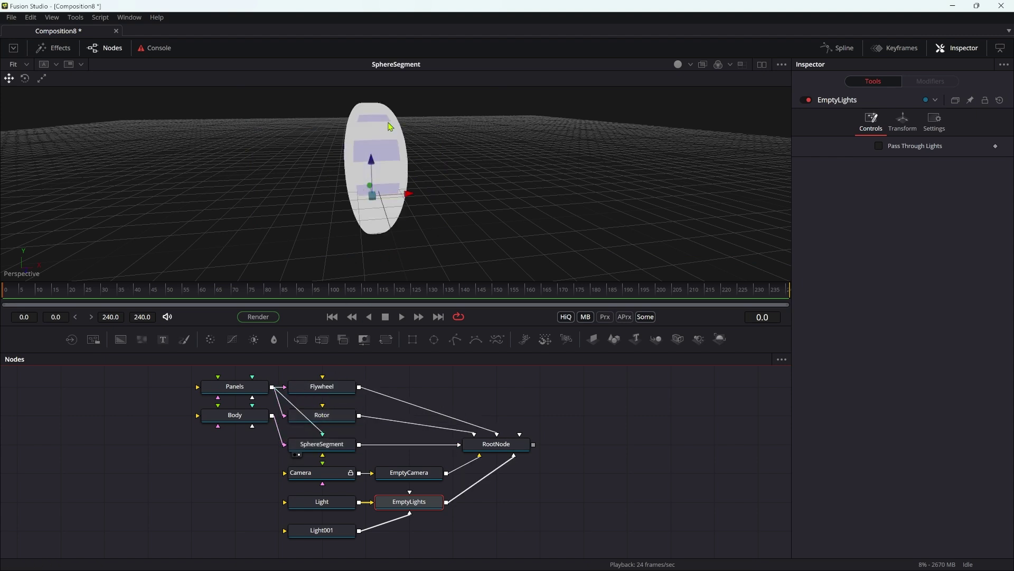
left_click_drag(231, 388, 153, 176)
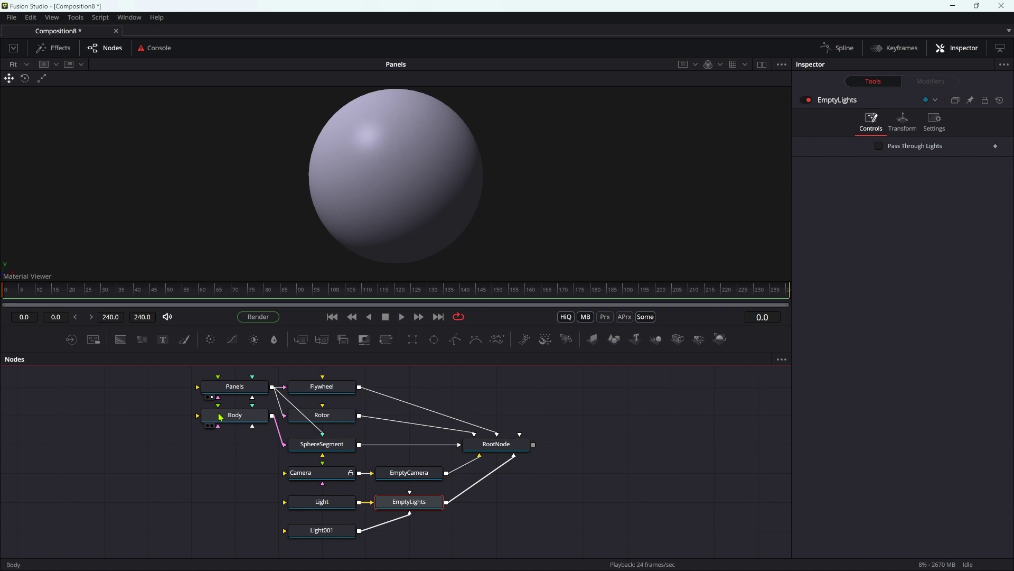
left_click_drag(221, 417, 153, 120)
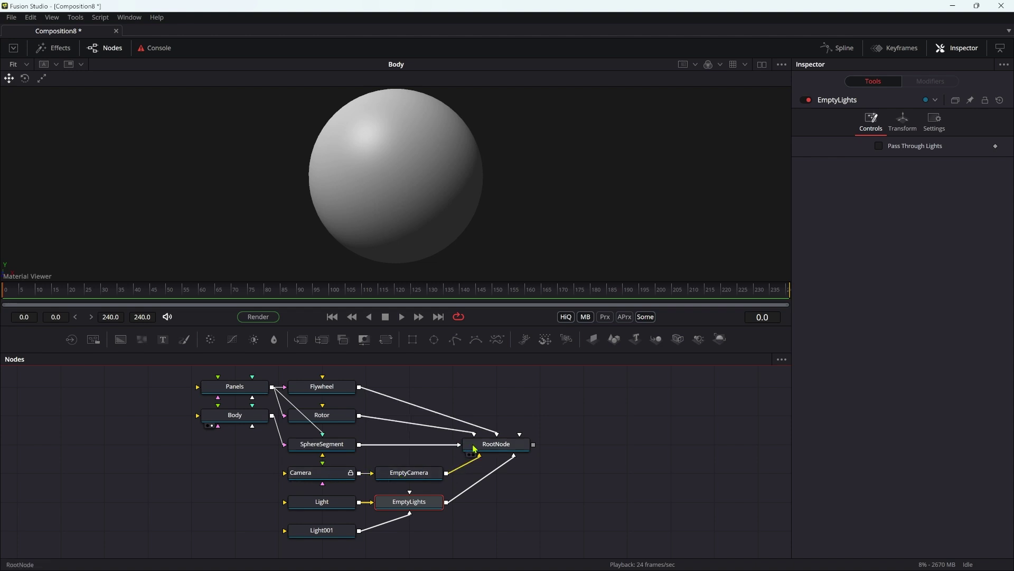
- Inspect the EmptyCamera, EmptyLights, Light and Light001 nodes, and display RootNode in the viewer
left_click_drag(502, 447, 390, 198)
left_click(414, 473)
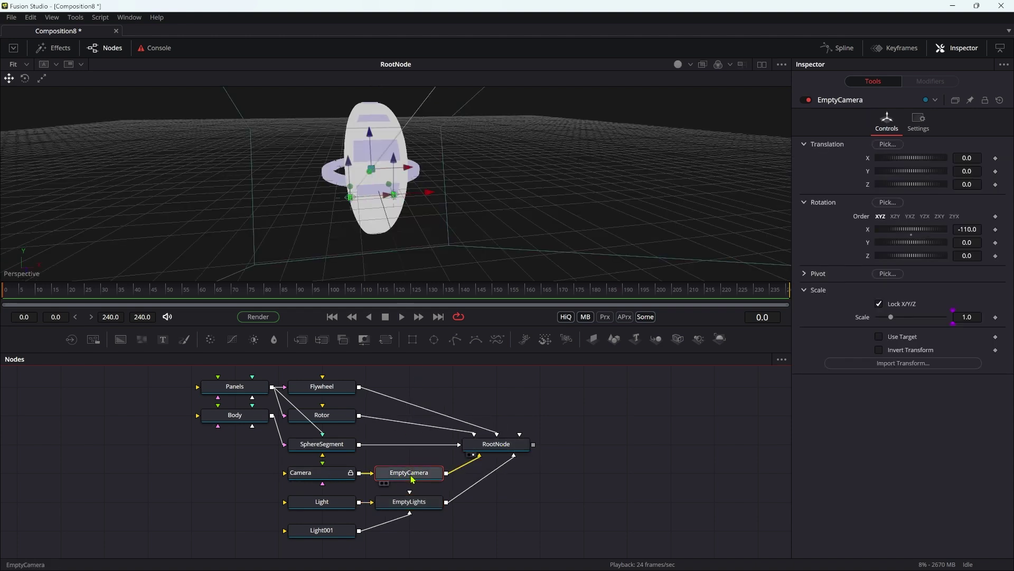
left_click_drag(320, 502, 308, 202)
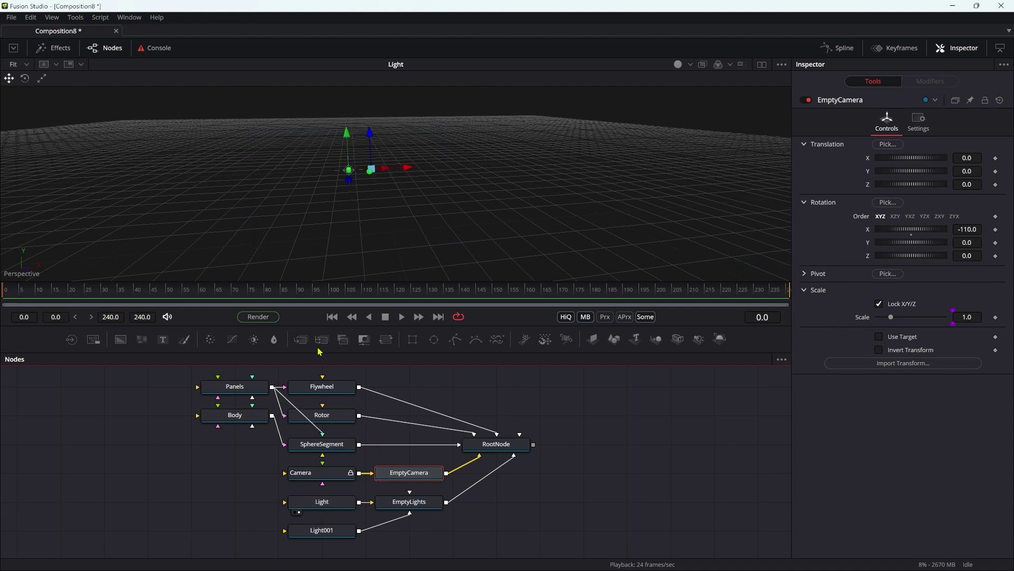
left_click(323, 504)
left_click(315, 531)
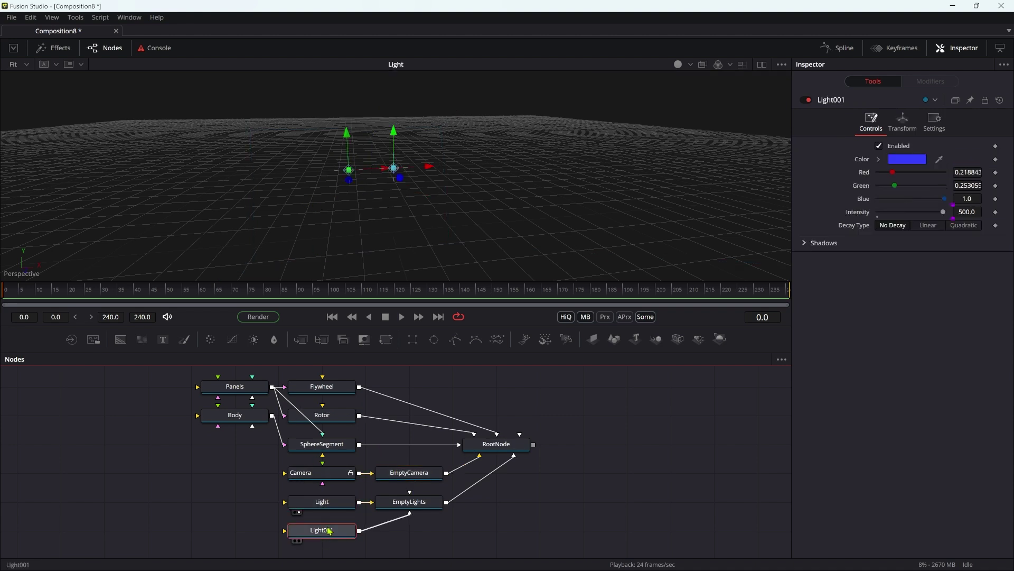
left_click(400, 506)
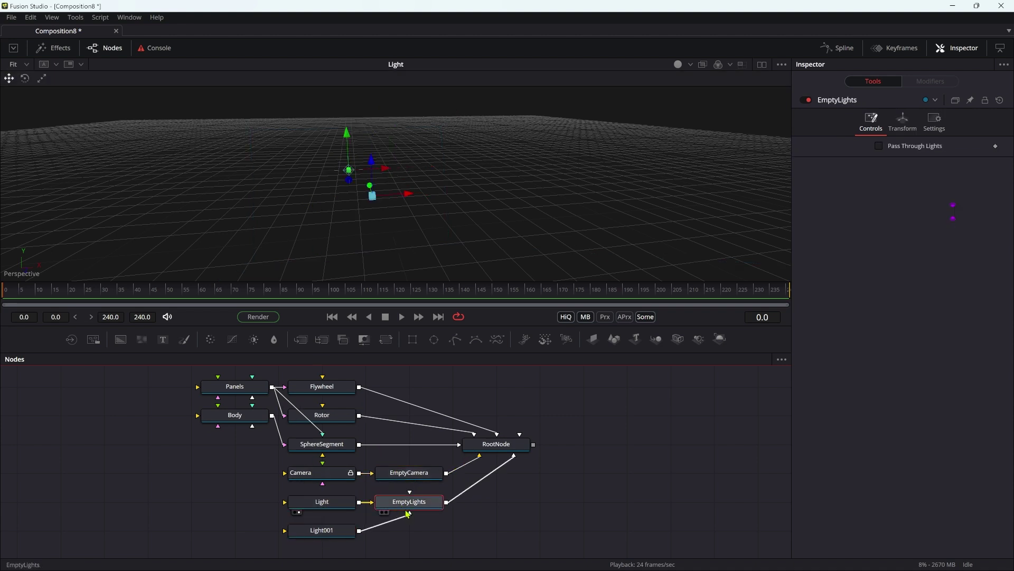
left_click(417, 475)
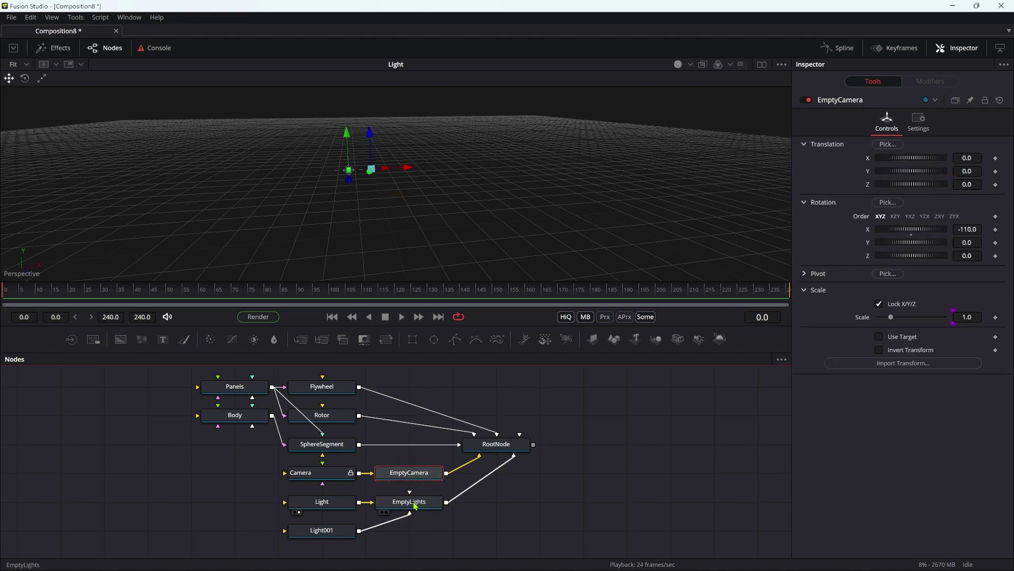
left_click(416, 505)
left_click(469, 454)
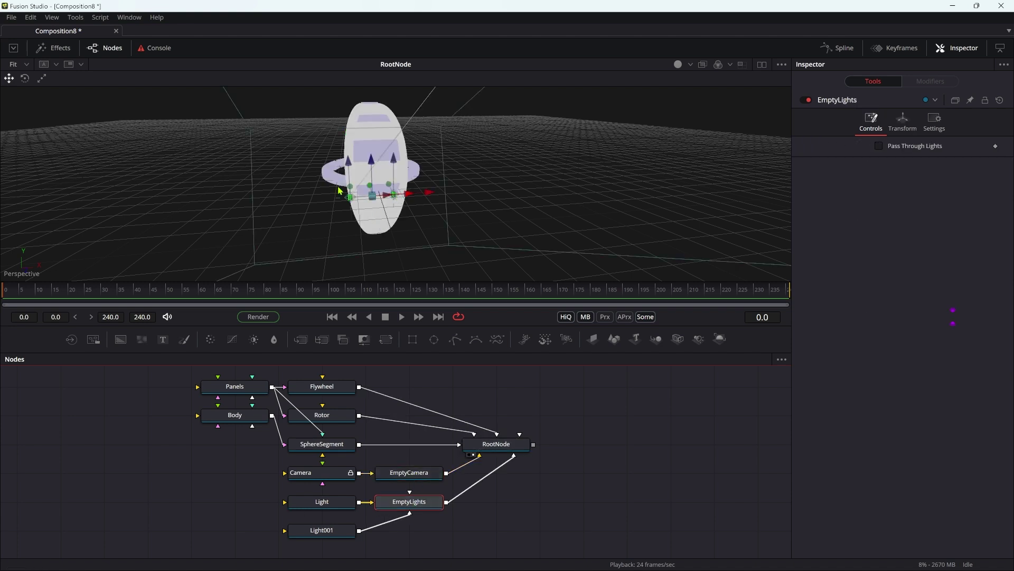
- Switch the workspace to a left-flow view layout, fit the whole node tree into view and widen the node area
left_click(131, 18)
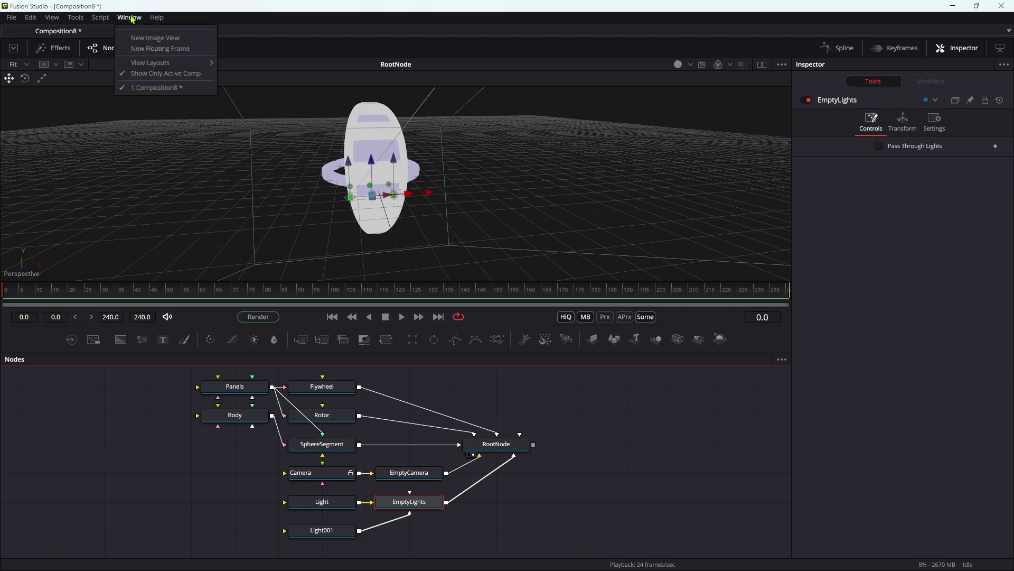
mouse_move(141, 65)
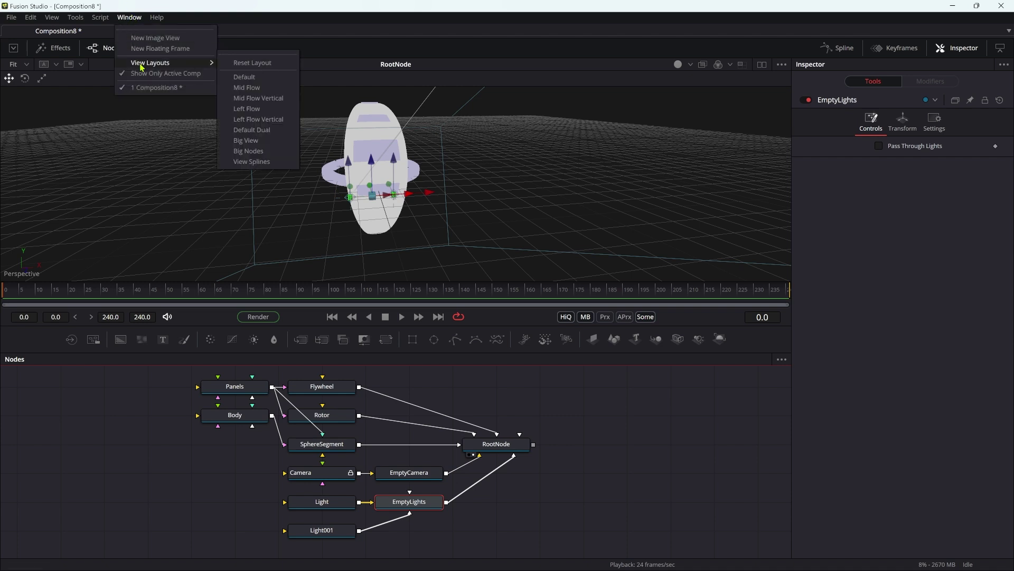
left_click(259, 114)
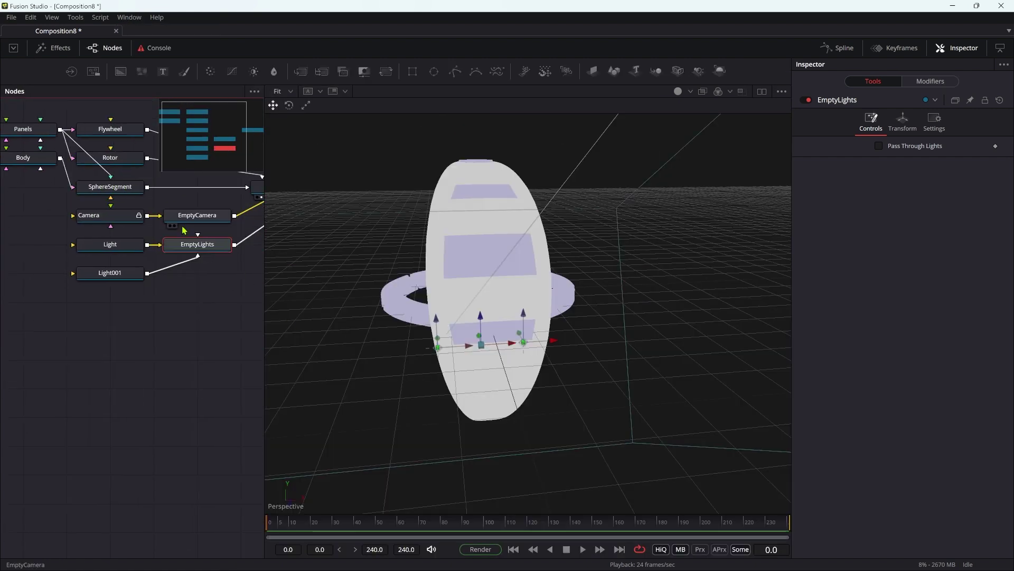
scroll(183, 229, "down", 3, "ctrl")
middle_click_drag(198, 228, 145, 266)
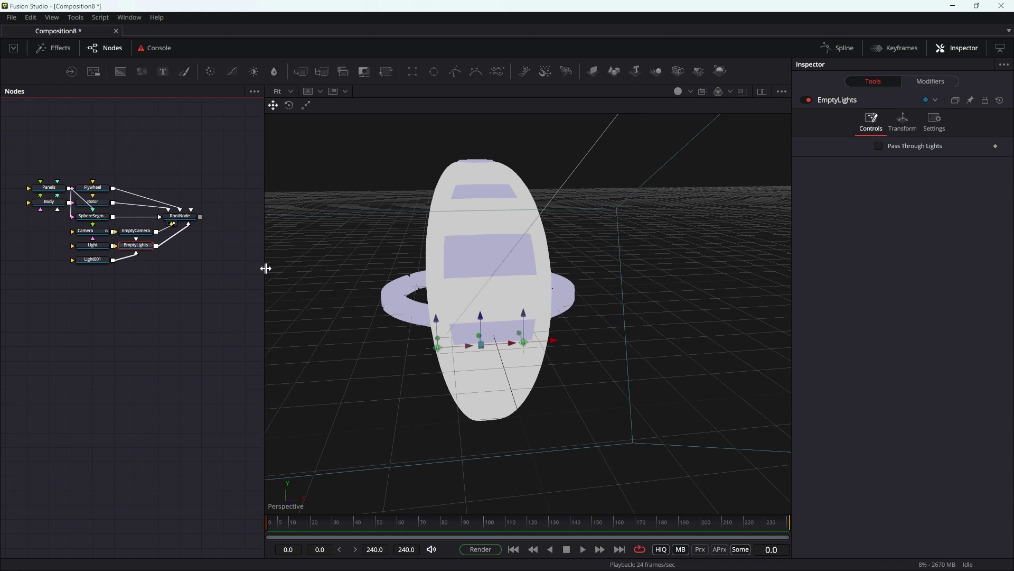
left_click_drag(265, 267, 379, 260)
- Move RootNode clear of the other nodes, add a Renderer 3D after it and display the renderer in the viewer
left_click_drag(183, 216, 231, 233)
key("shift+space")
type("3rn")
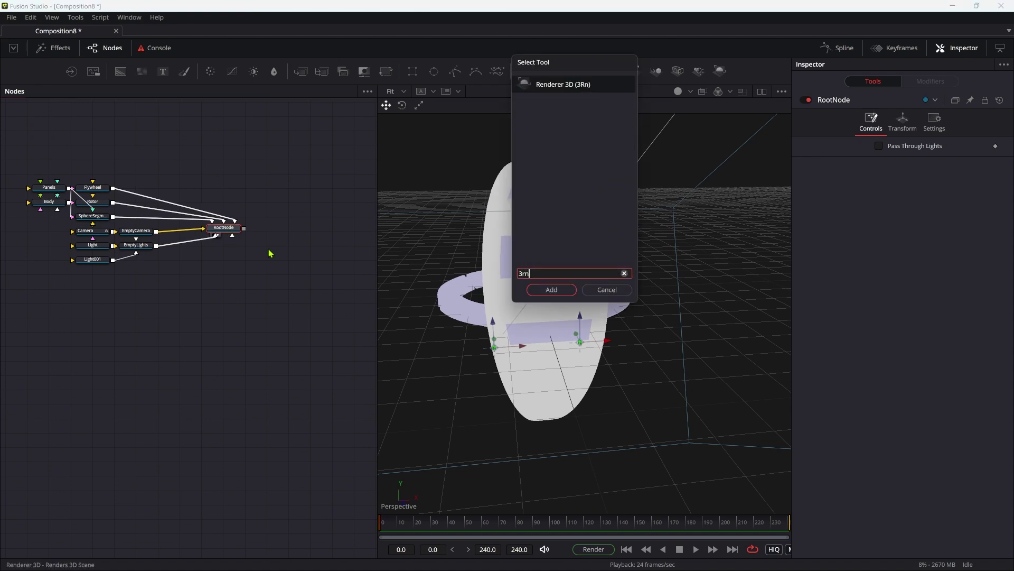
key("Return")
middle_click_drag(269, 253, 318, 346)
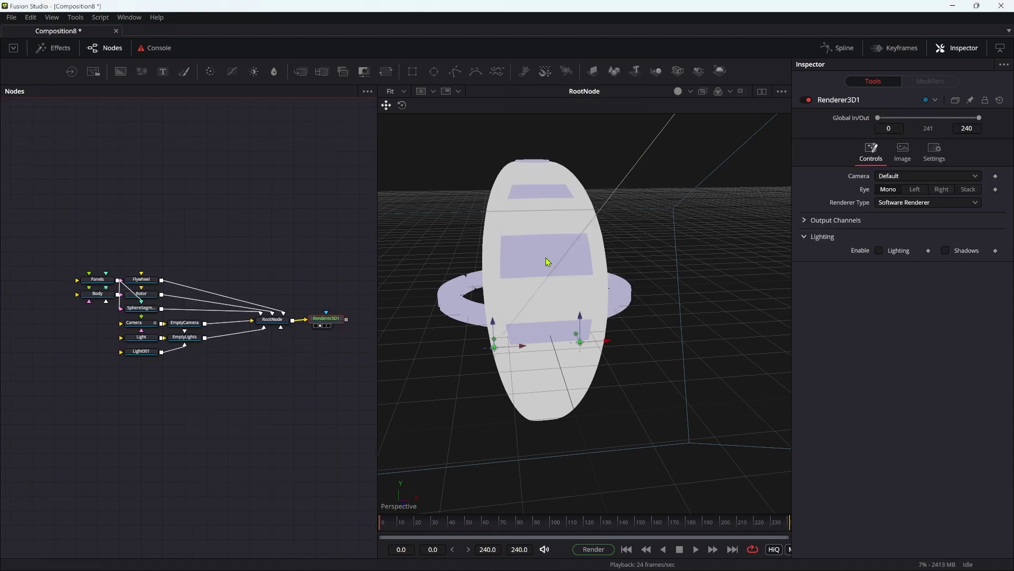
key("1")
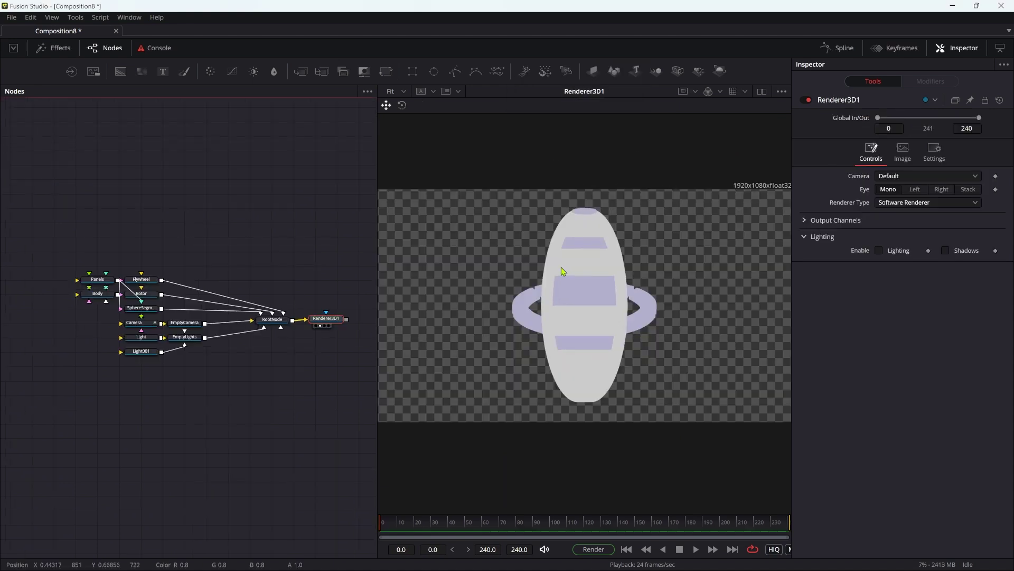
- Set Renderer3D1 to the Hardware Renderer type and enable its lighting
left_click(906, 202)
left_click(905, 190)
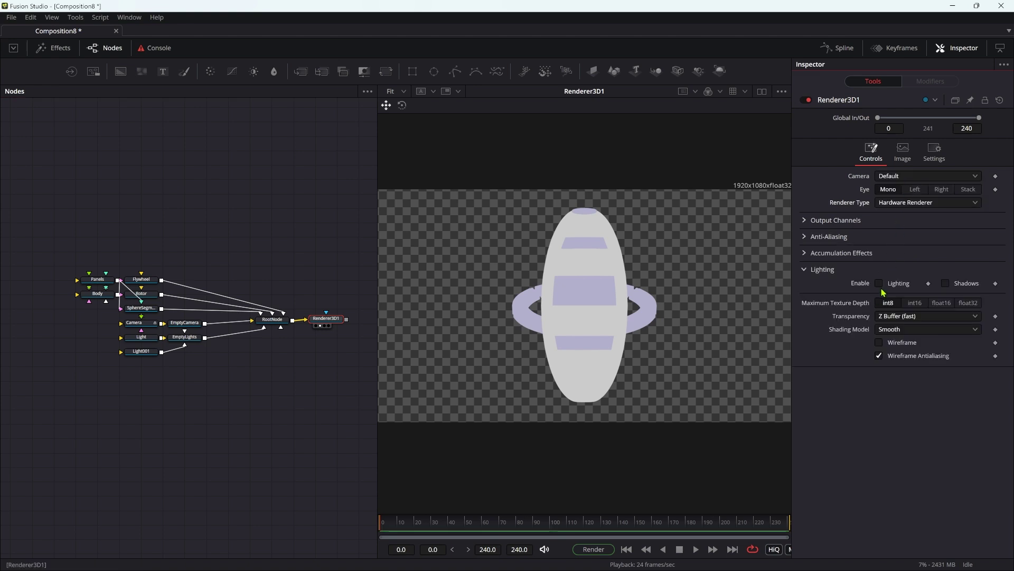
left_click(880, 284)
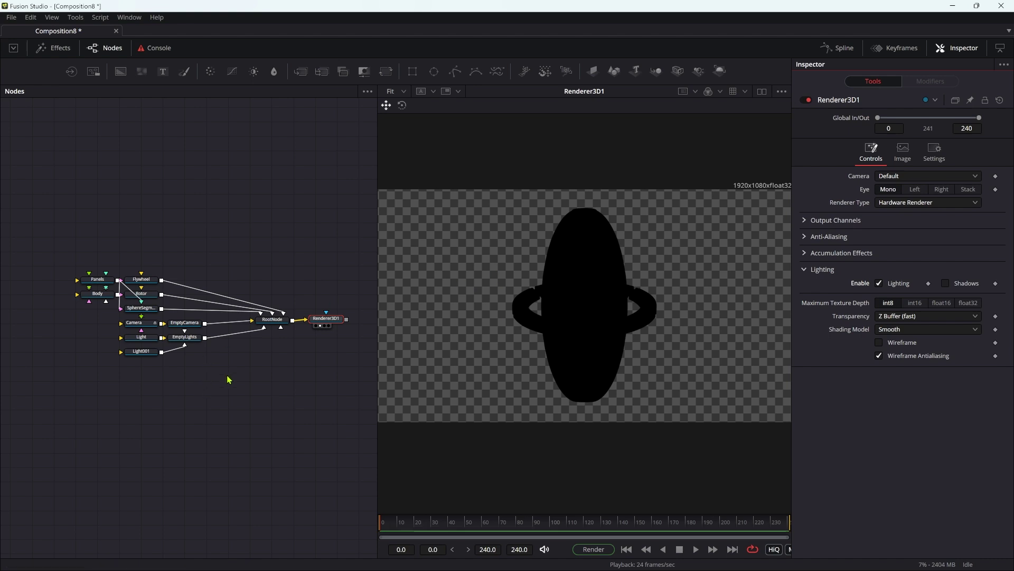
- Turn on Pass Through Lights for the EmptyLights node
scroll(228, 379, "up", 2, "ctrl")
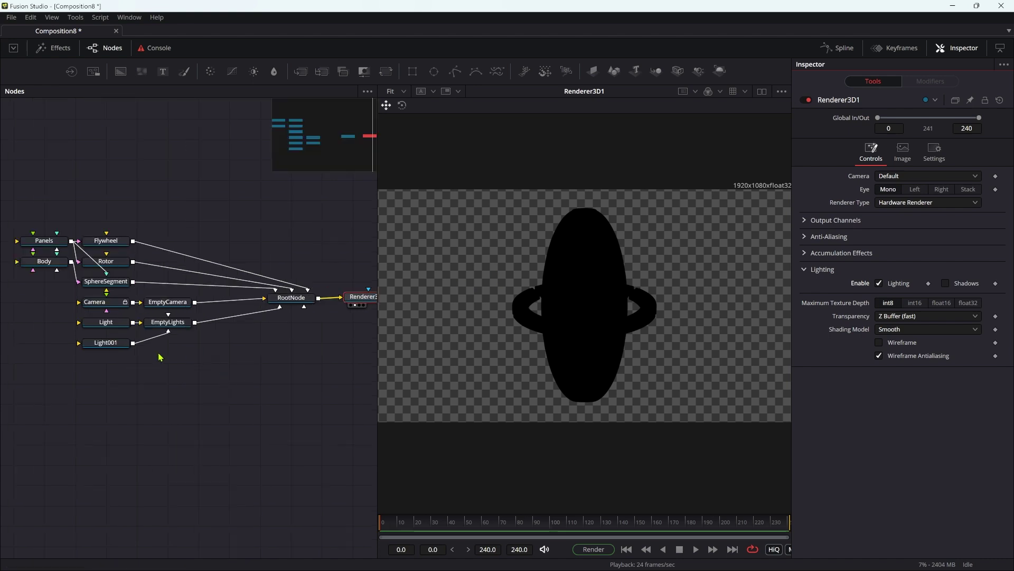
middle_click_drag(258, 361, 226, 356)
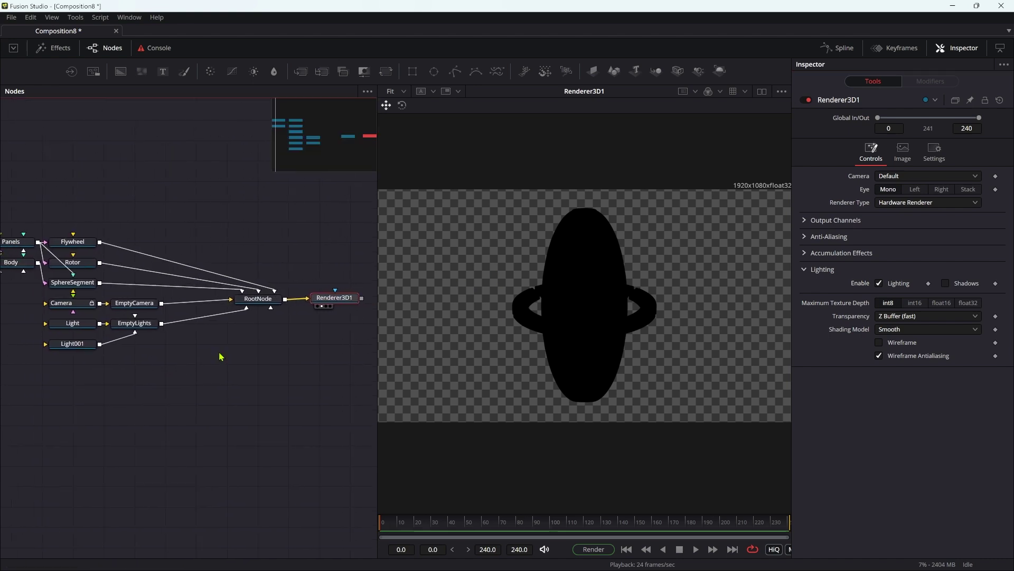
left_click(60, 326)
left_click(139, 325)
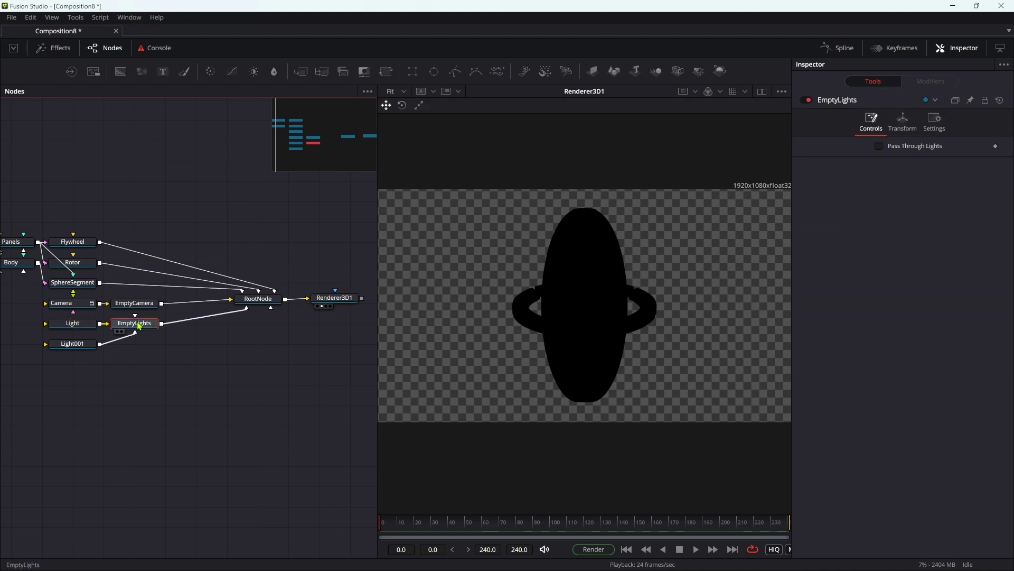
left_click(878, 146)
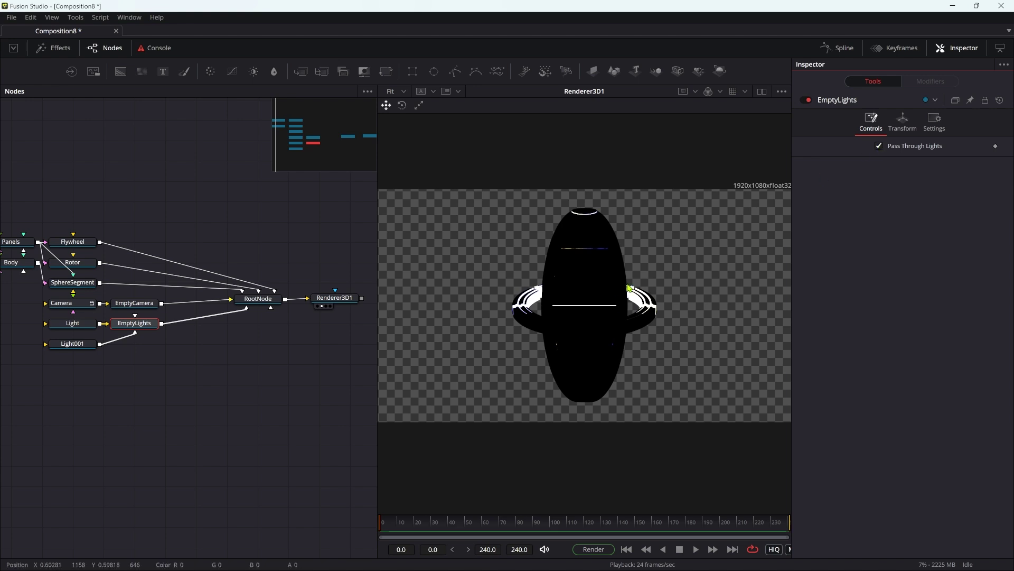
- Disable the SphereSegment node, and set the Light node to intensity 0.5 with Linear decay
left_click(82, 284)
key("ctrl+p")
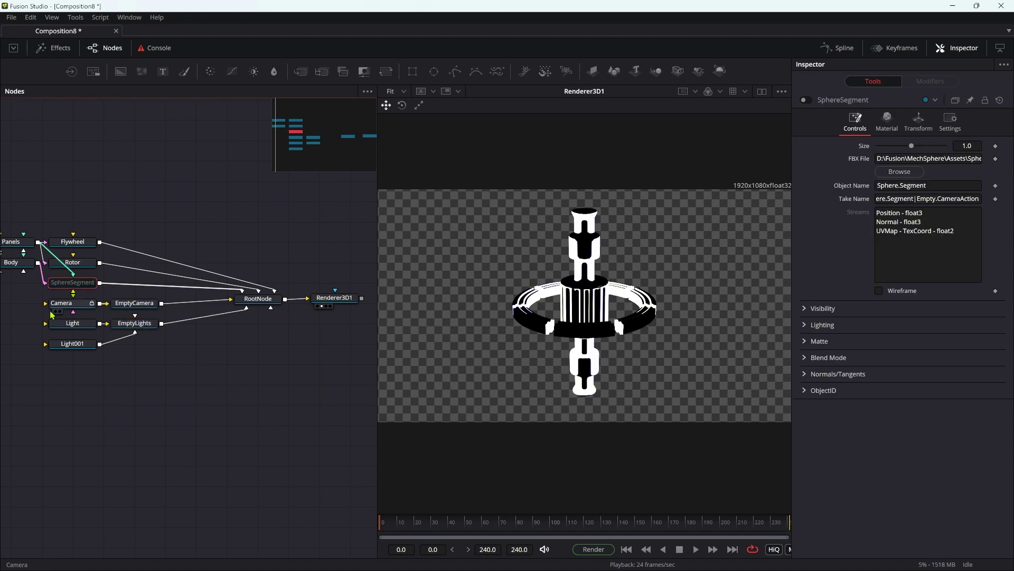
left_click(74, 324)
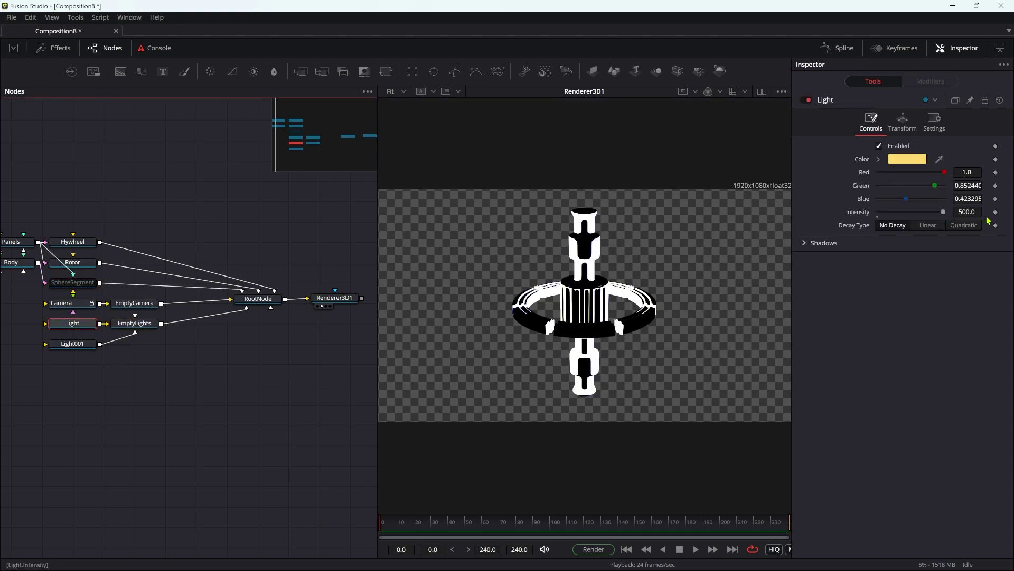
left_click(978, 212)
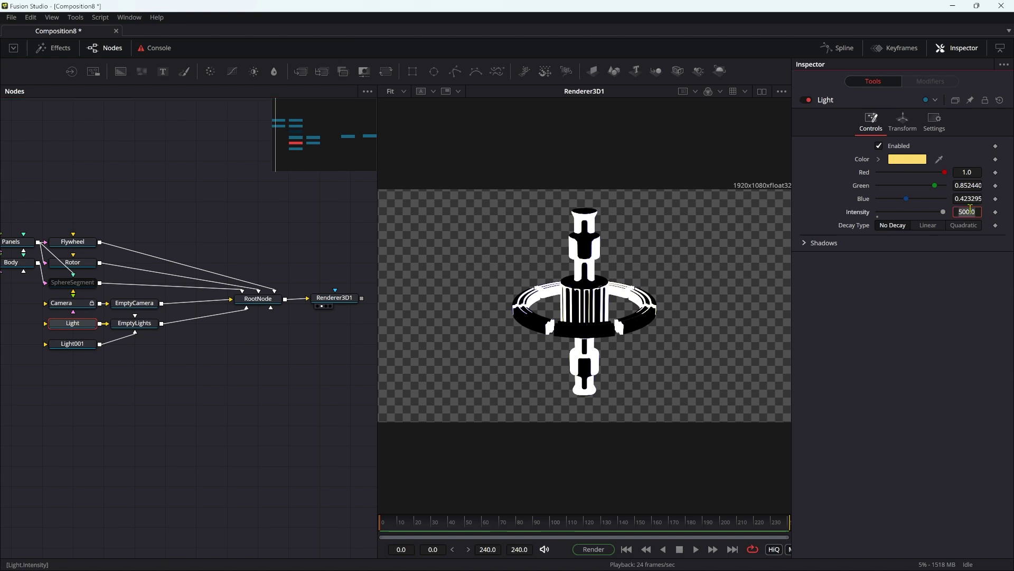
key("BackSpace")
type(".5")
key("Return")
left_click(928, 225)
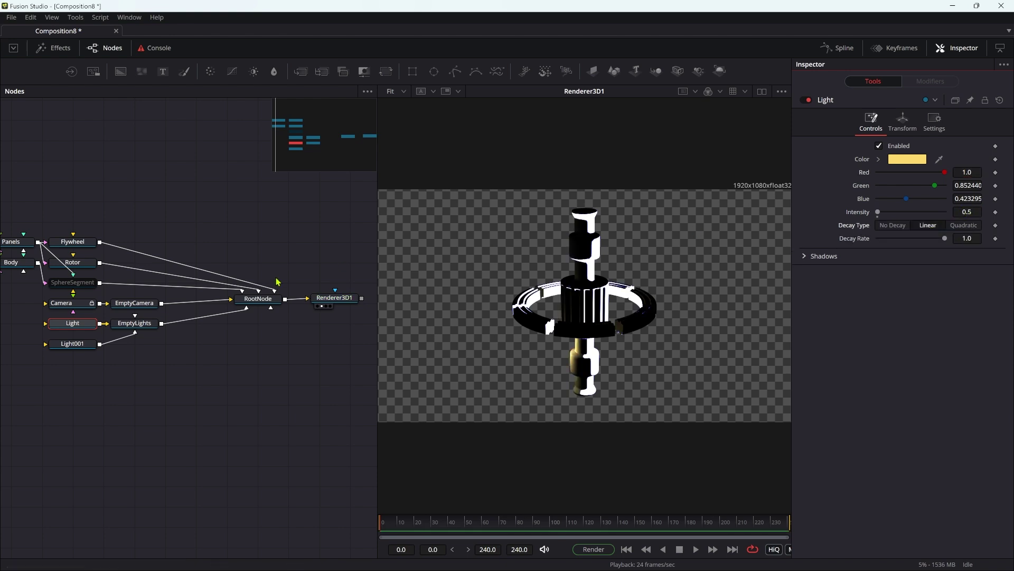
- Set the Light001 node's intensity to 0.5 and its decay type to Linear
left_click_drag(72, 343, 74, 344)
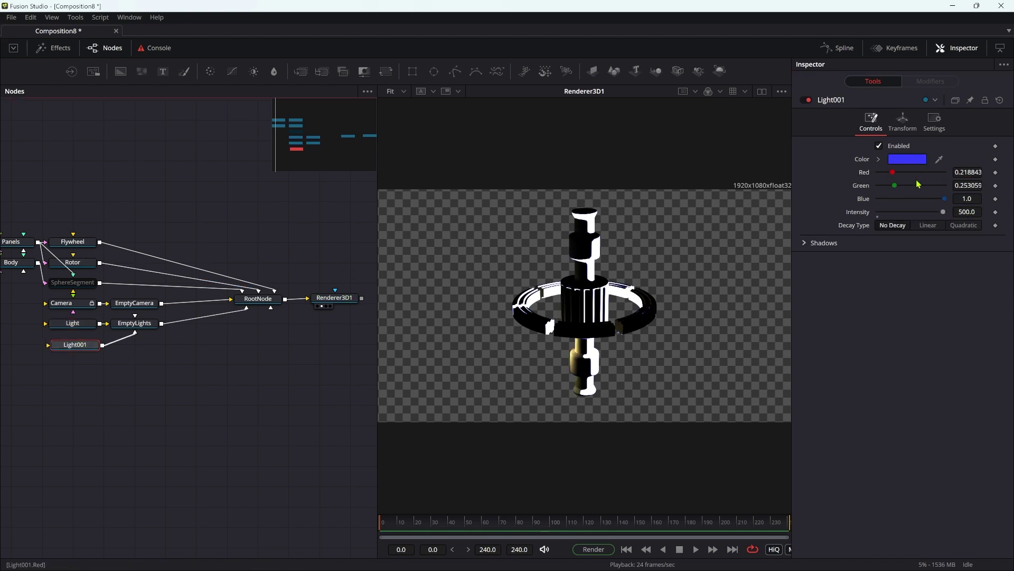
left_click(979, 212)
type("0.5")
key("Tab")
left_click(928, 226)
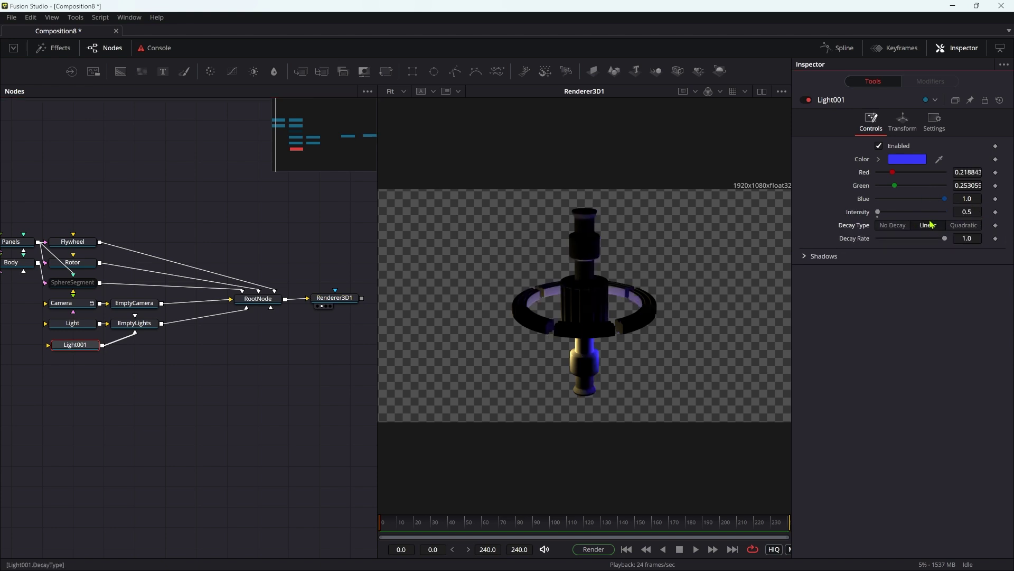
- Re-enable SphereSegment, move it above the other mesh nodes, and shift RootNode and Renderer3D1 closer to the tree
left_click(74, 282)
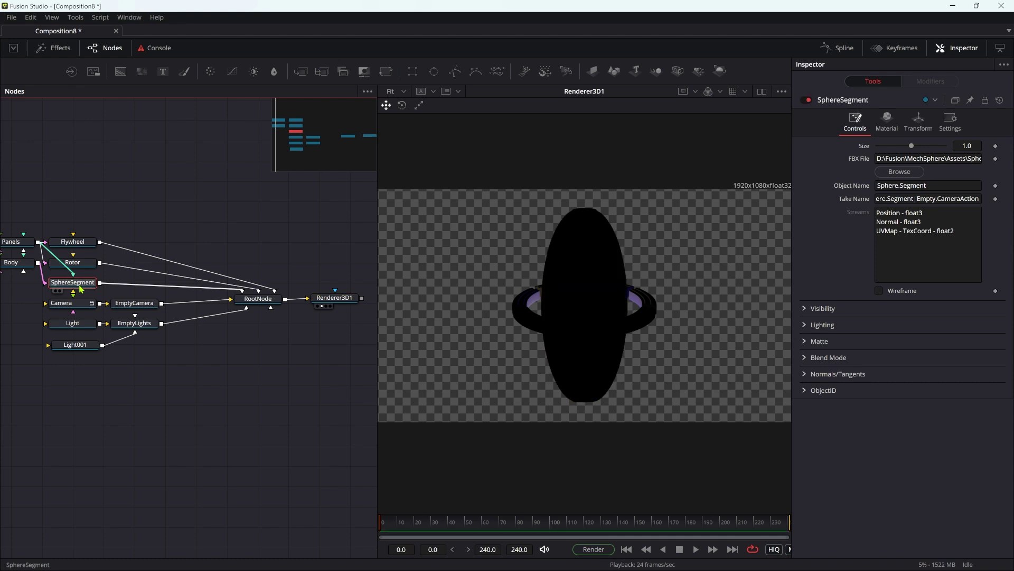
left_click_drag(80, 288, 102, 248)
left_click_drag(126, 183, 127, 179)
left_click_drag(258, 298, 227, 295)
left_click_drag(334, 305, 307, 301)
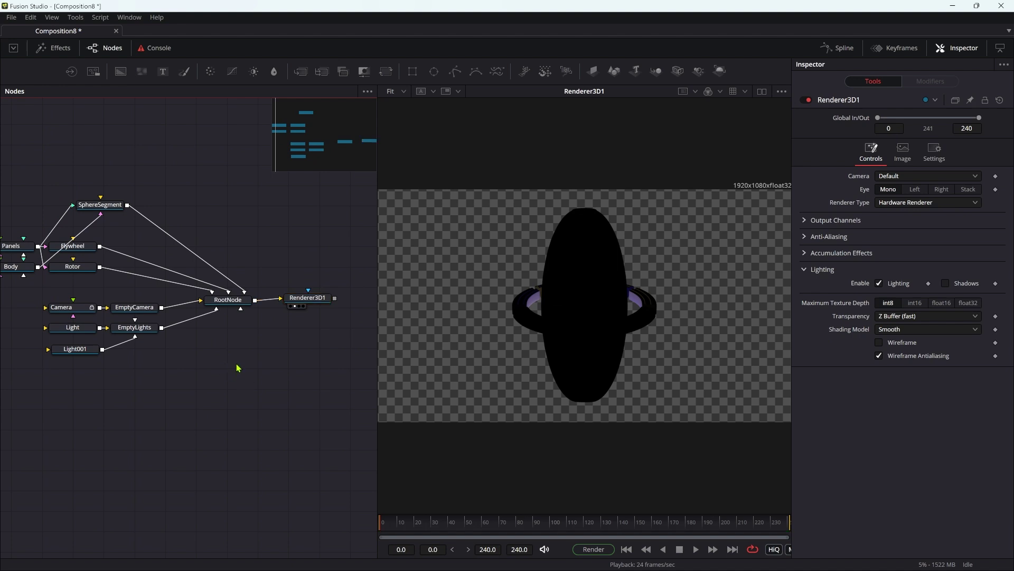
- Add a Point Light node in the empty space below RootNode
key("shift+space")
type("point light")
key("Return")
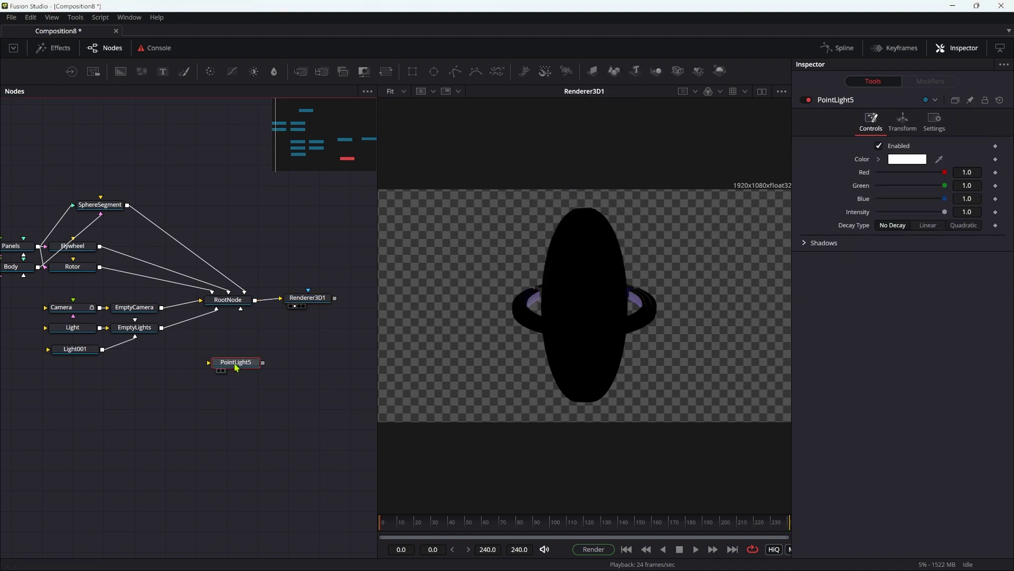
- Connect PointLight5 to RootNode and set its translation to X -2 and Z 1
left_click_drag(263, 362, 226, 303)
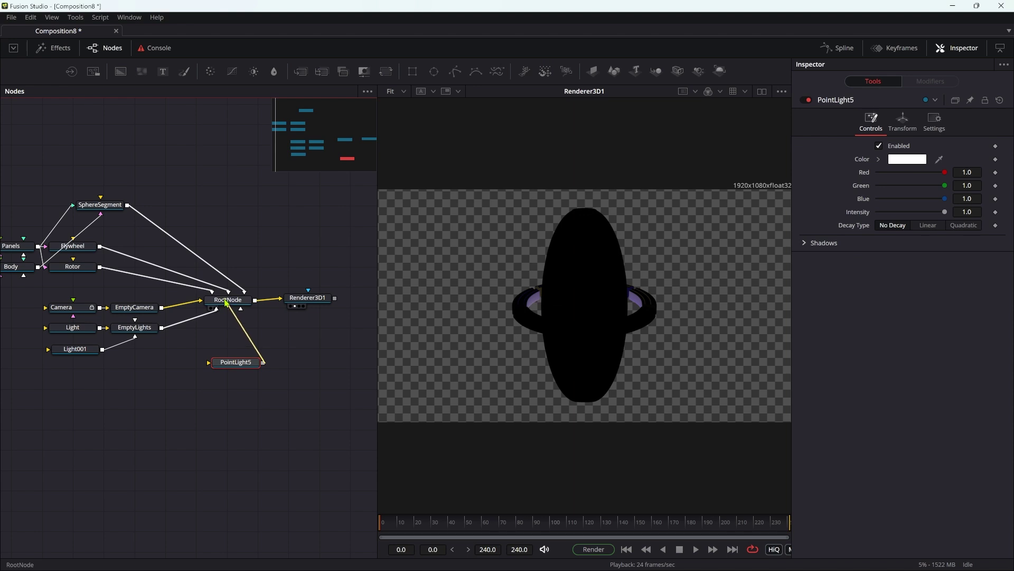
left_click_drag(226, 303, 226, 303)
left_click(903, 121)
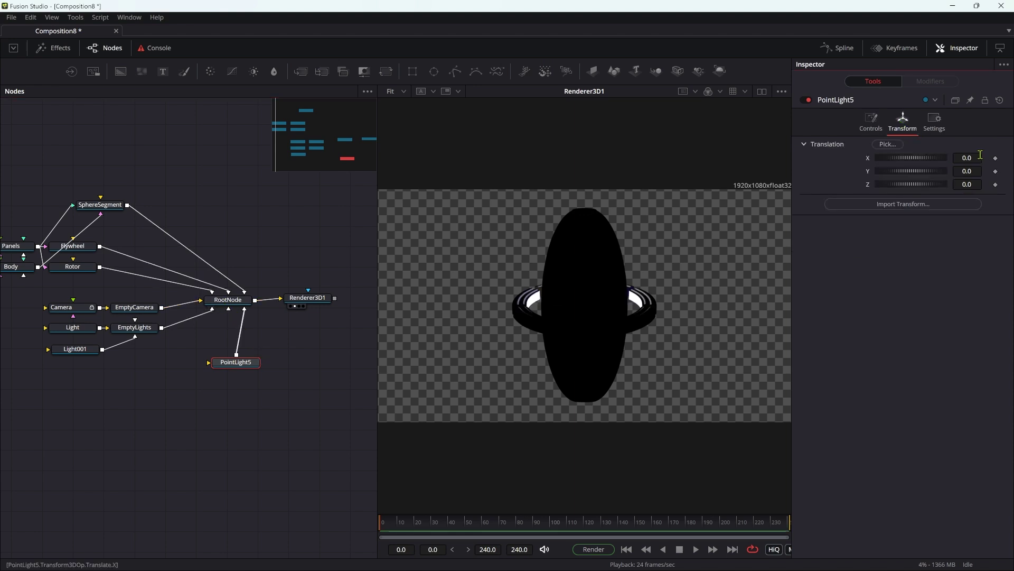
left_click(979, 157)
type("2")
key("Tab")
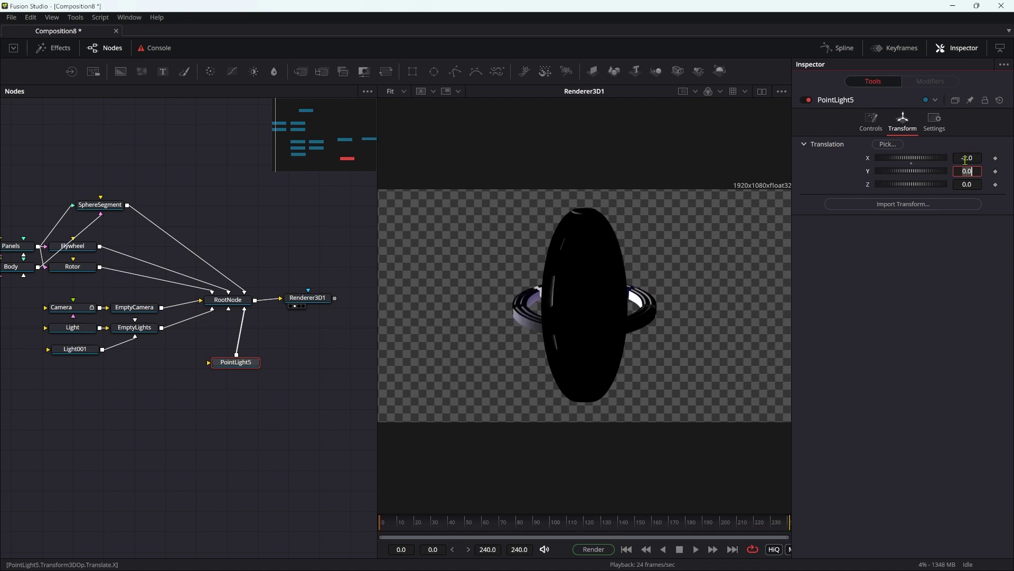
key("Tab")
type("1")
left_click(966, 158)
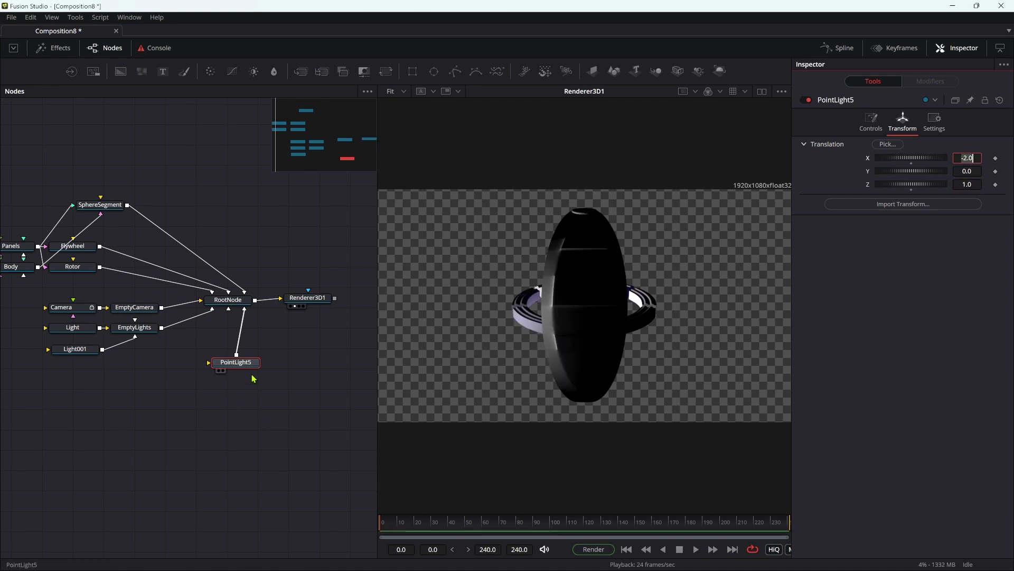
- Set PointLight5's decay type to Linear, and add a copy of it connected to RootNode, placed just below Renderer3D1
left_click(869, 113)
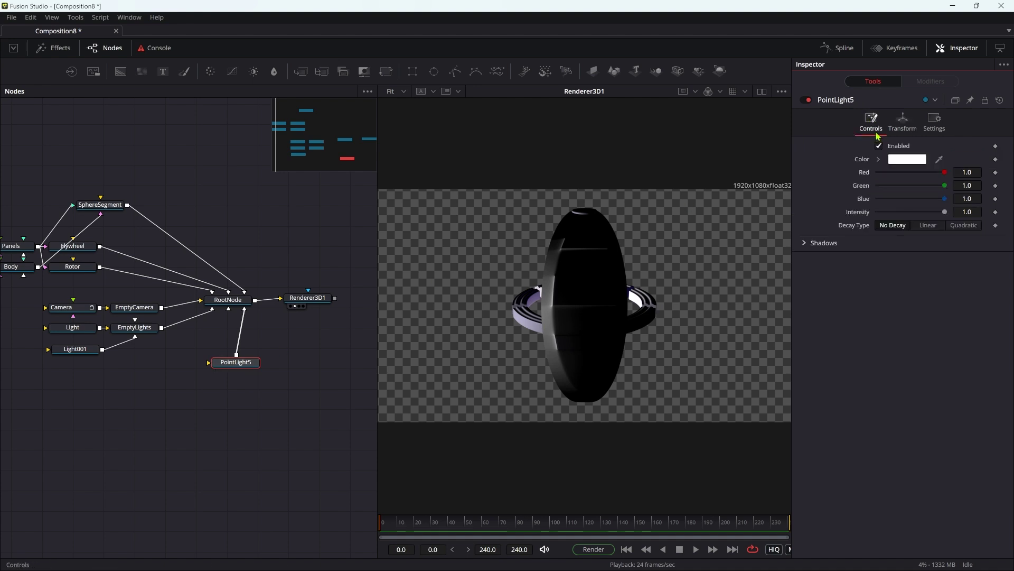
left_click(927, 226)
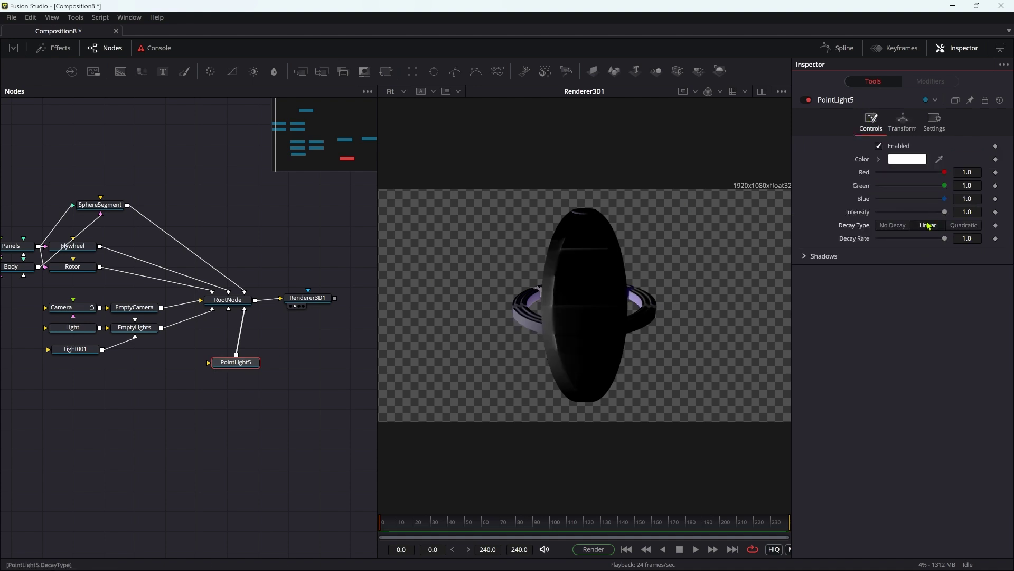
key("ctrl+c")
left_click(304, 394)
key("ctrl+v")
left_click_drag(332, 394, 244, 309)
left_click_drag(303, 397, 300, 339)
- Set the duplicated point light's translation to X 1 and Z -2
left_click(903, 121)
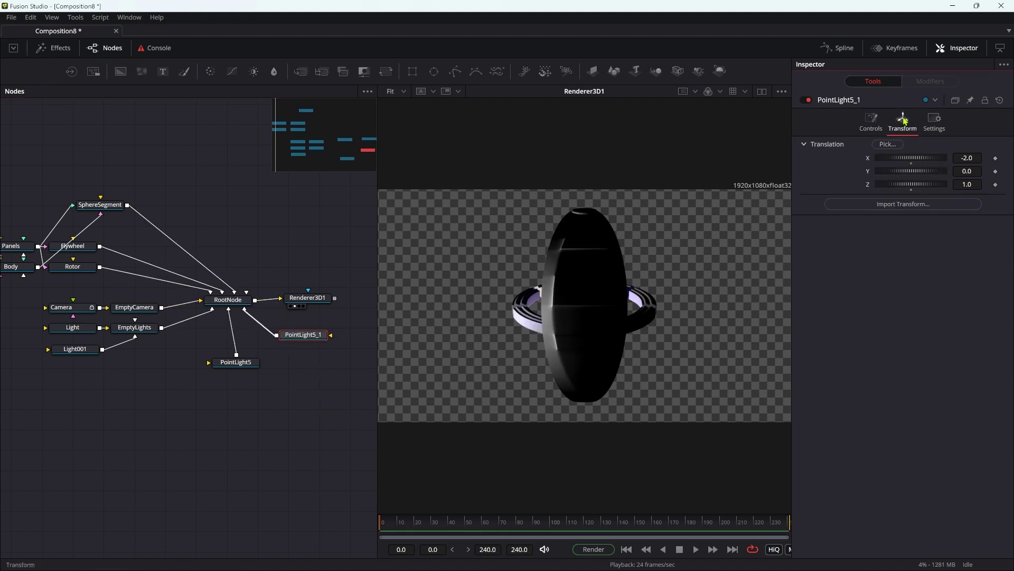
left_click(977, 158)
type("1")
key("Tab")
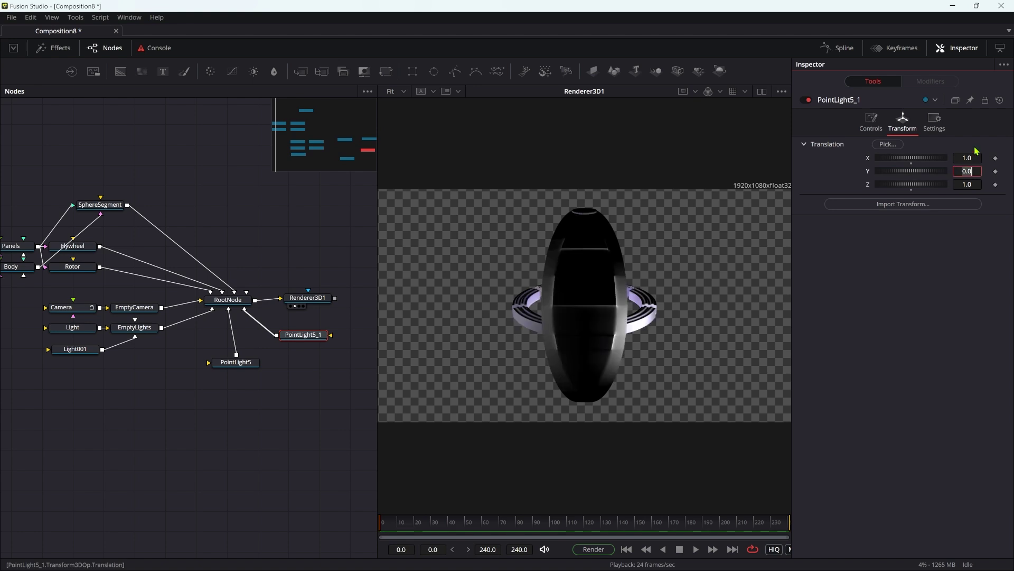
key("Tab")
type("-2")
key("Tab")
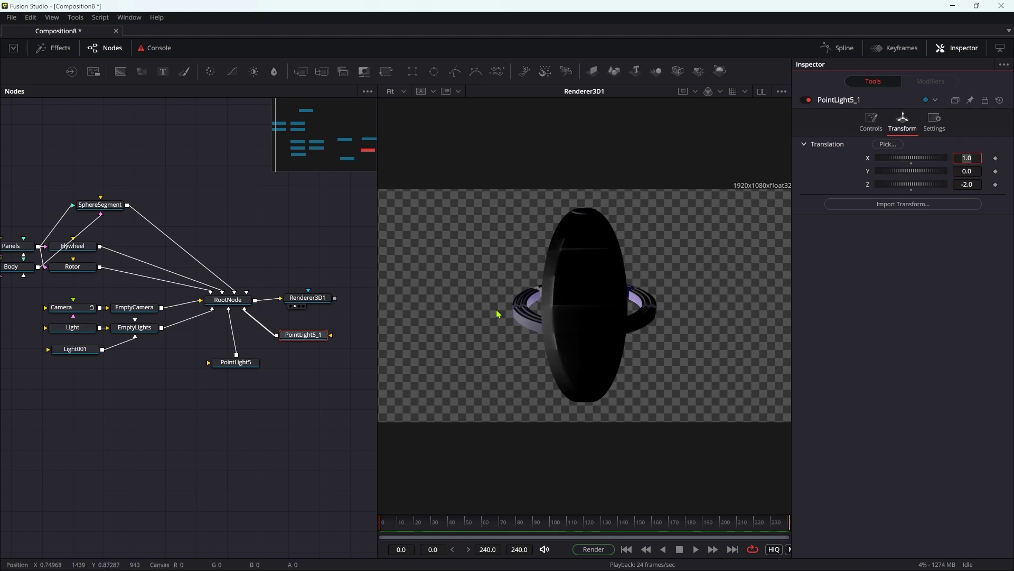
- Spread out the two material nodes, moving Panels away from the meshes and placing Body above it
scroll(602, 302, "up", 3, "ctrl")
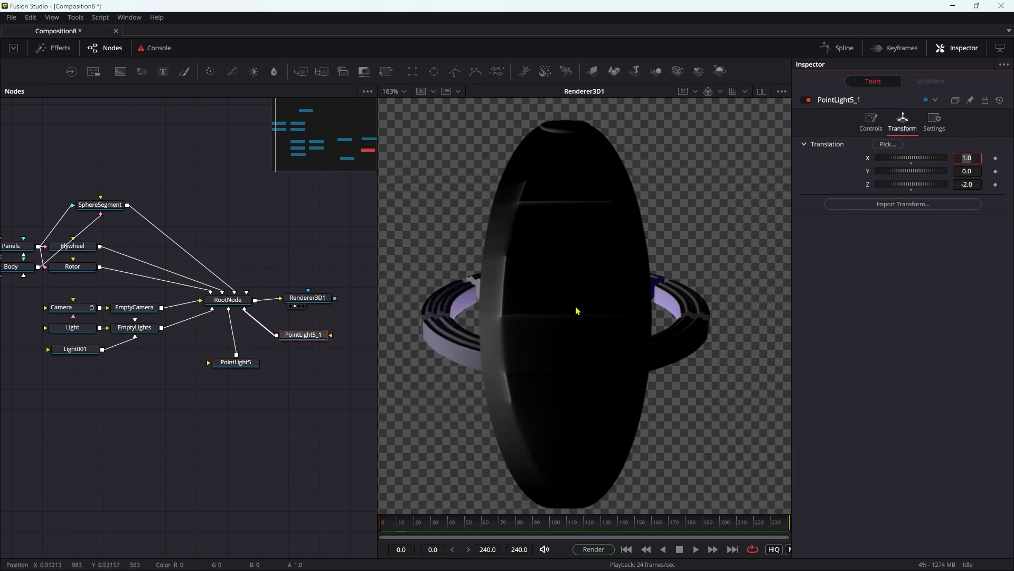
middle_click_drag(150, 324, 224, 343)
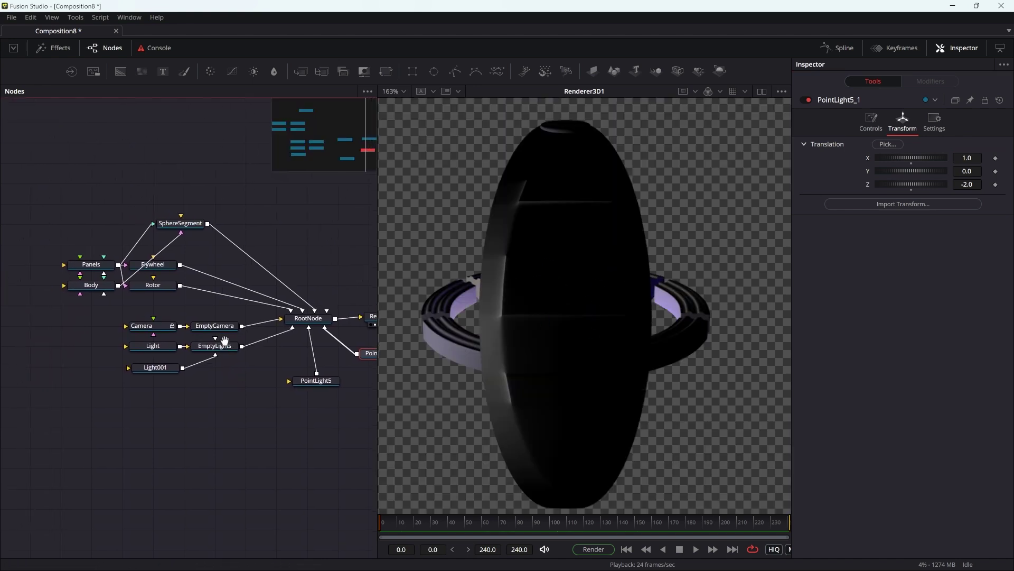
left_click(92, 288)
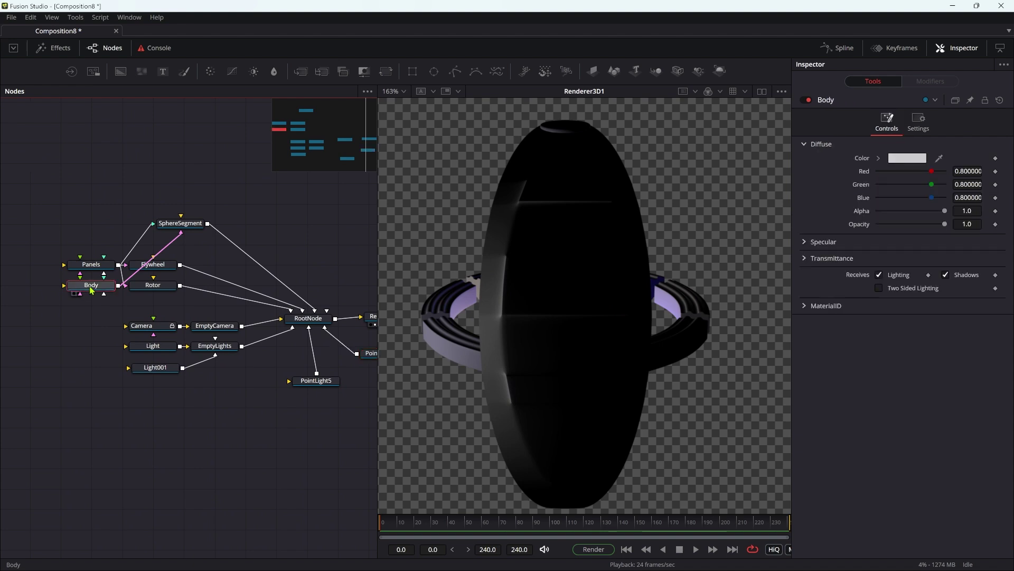
left_click_drag(100, 266, 80, 236)
left_click_drag(83, 291, 61, 191)
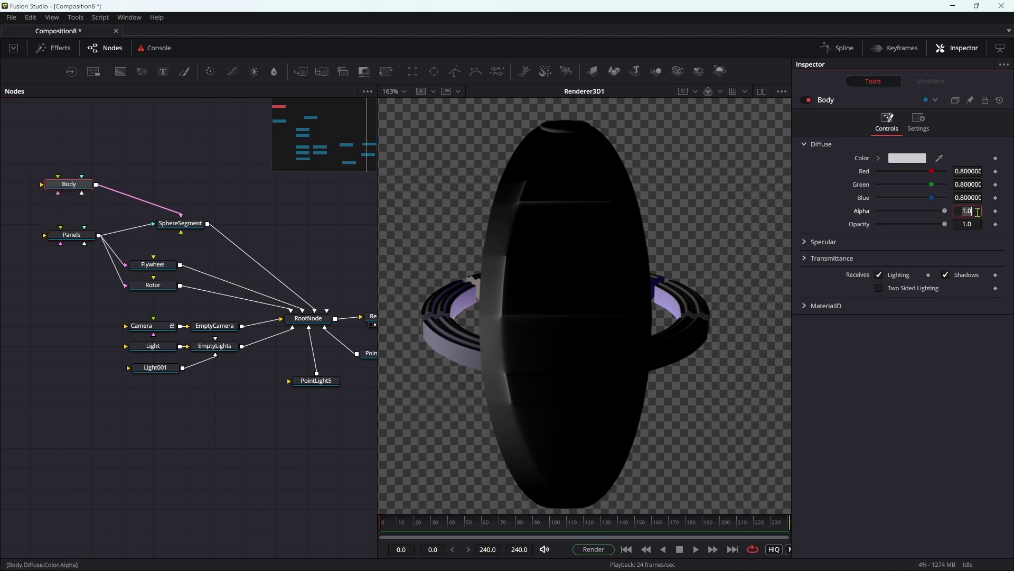
- Give the Body material a diffuse alpha of 0.1, a specular intensity of 1.0 and a specular exponent of 50
type(".1")
key("Tab")
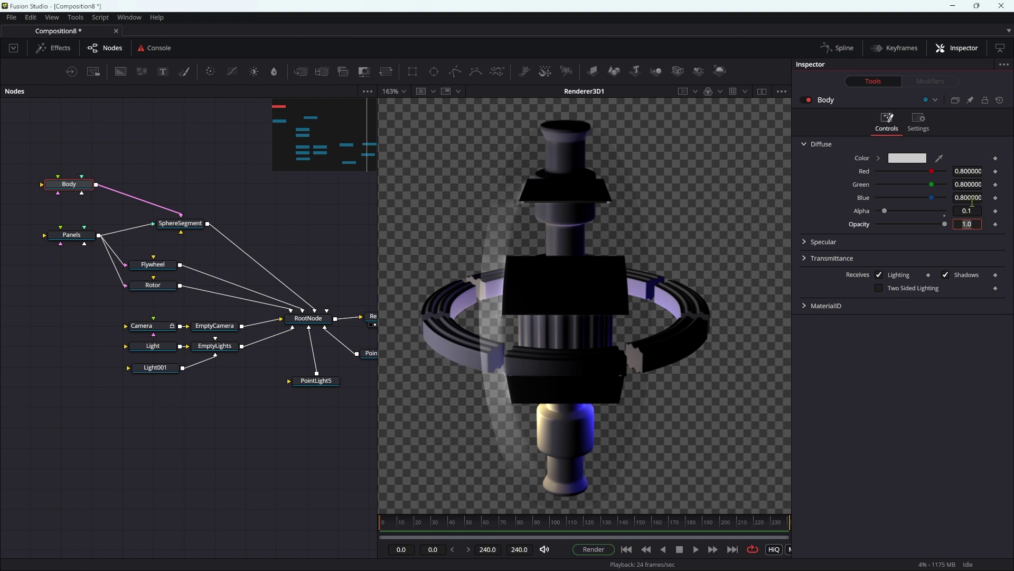
left_click(804, 242)
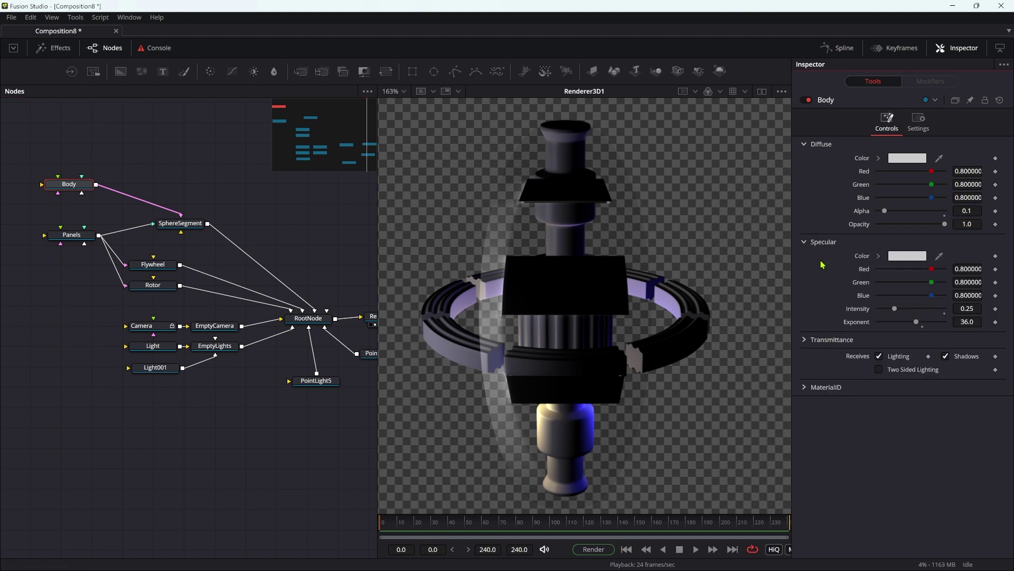
left_click_drag(895, 309, 945, 309)
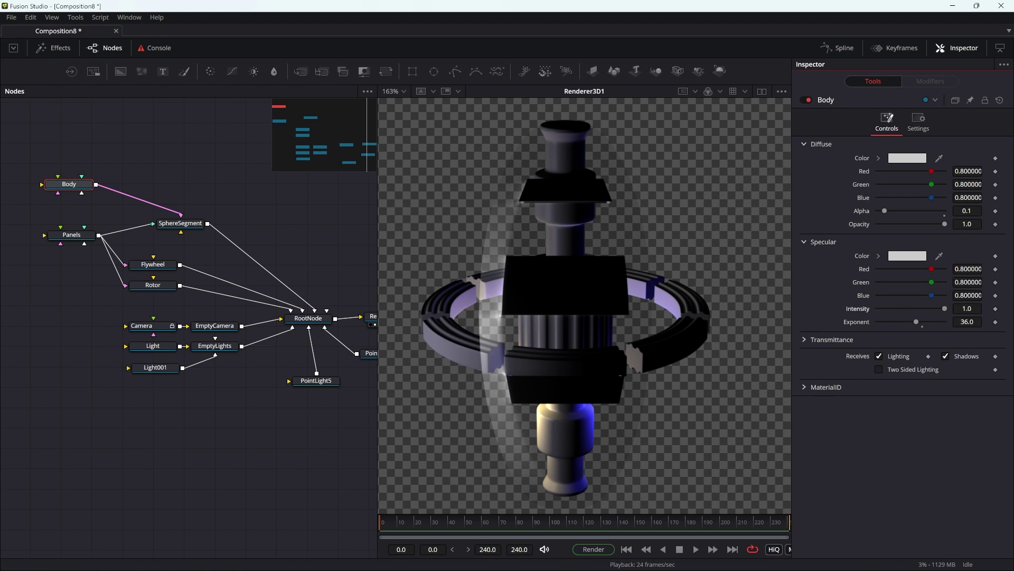
left_click(980, 322)
type("50")
key("Tab")
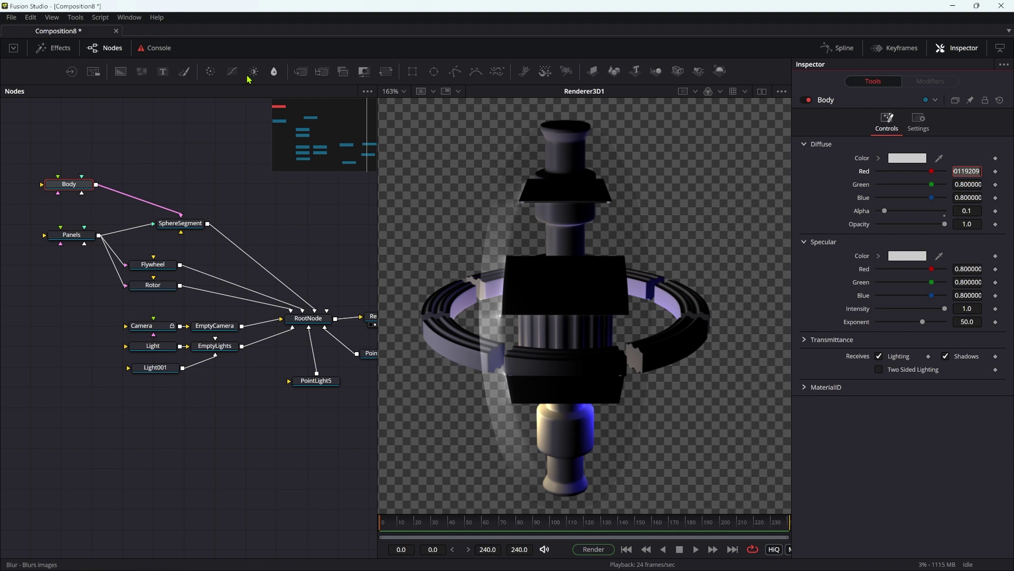
- Insert a Duplicate 3D node between SphereSegment and RootNode
middle_click_drag(302, 289, 279, 285)
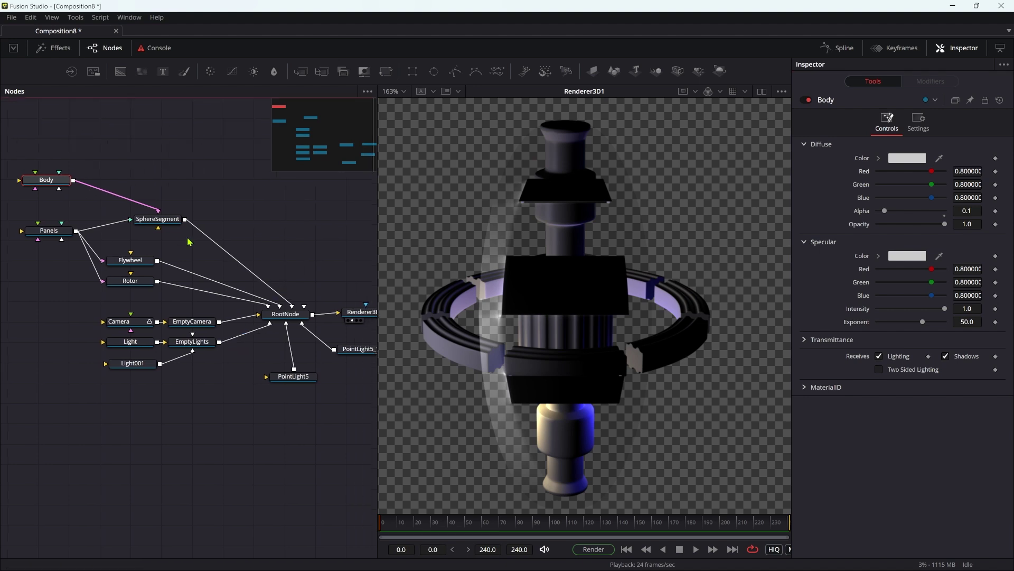
left_click(164, 224)
key("shift+space")
type("du")
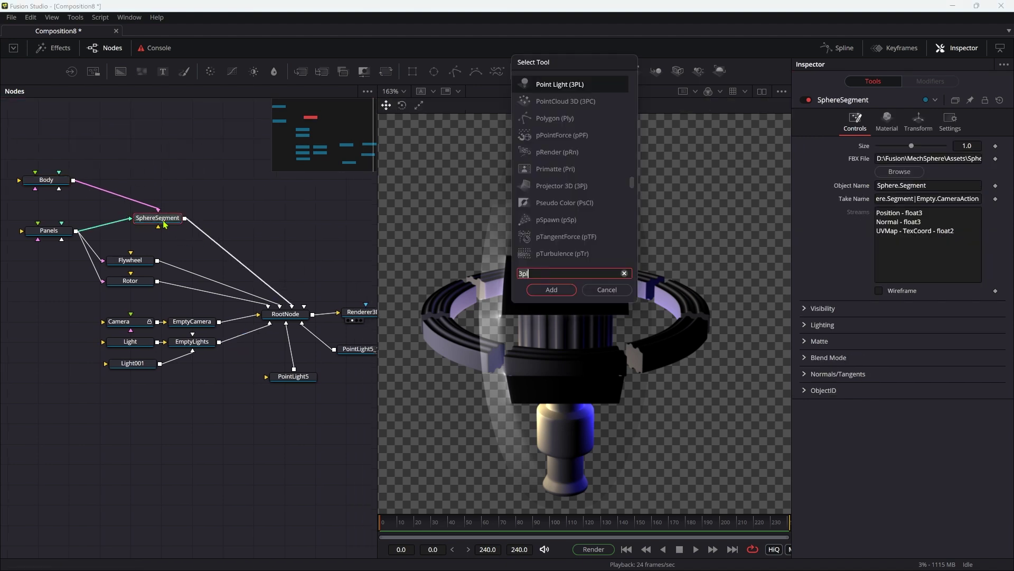
key("Return")
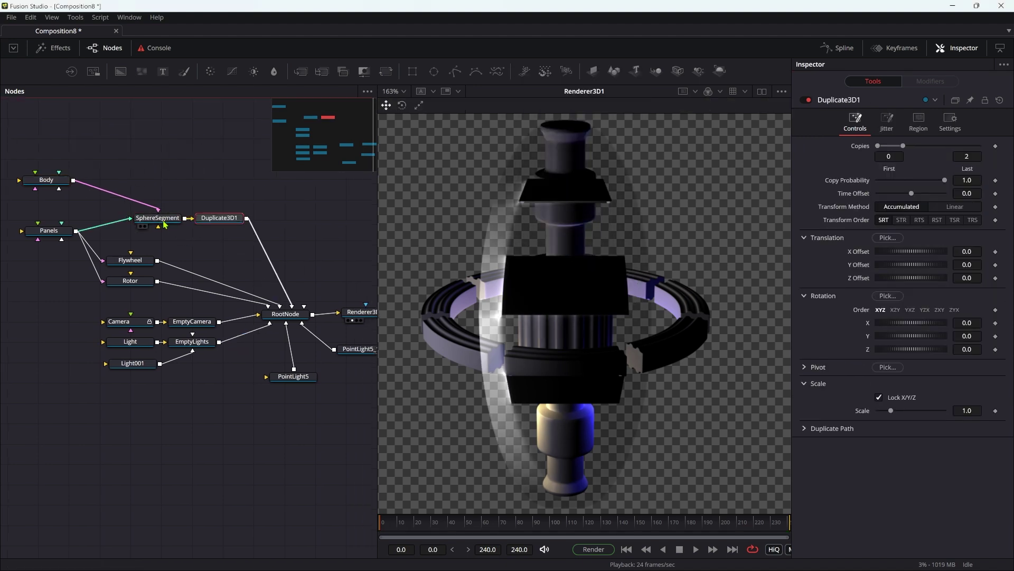
- Set the Duplicate3D1 node's last copy to 8 and its Y rotation to 45
left_click(977, 155)
type("8")
key("Tab")
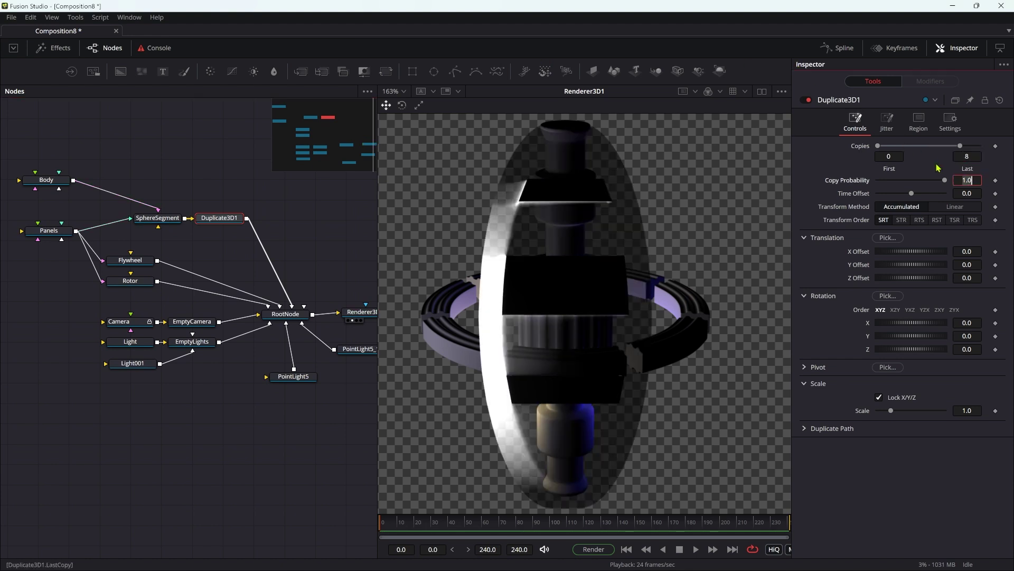
left_click(976, 336)
type("45")
key("Tab")
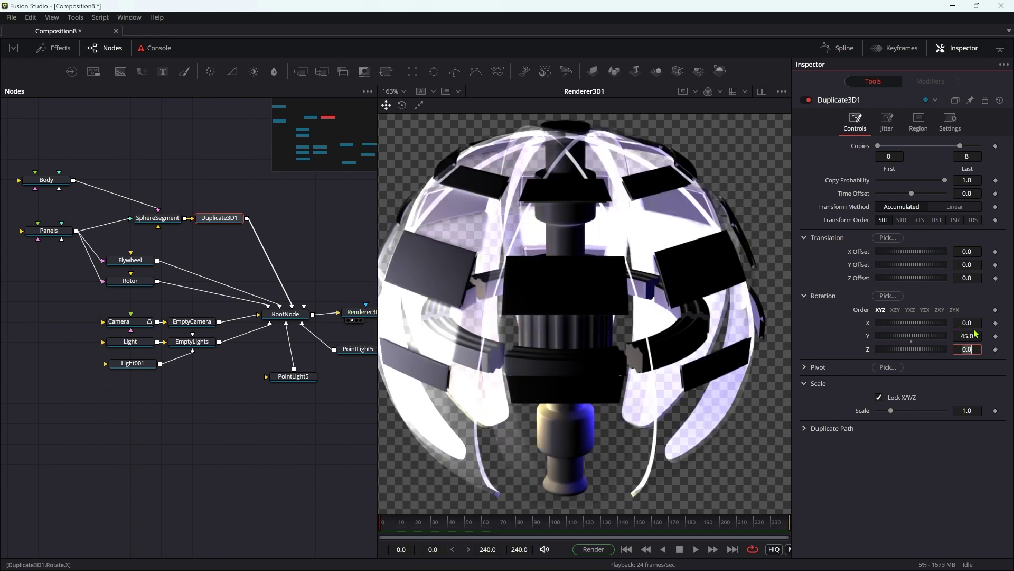
key("ctrl+f")
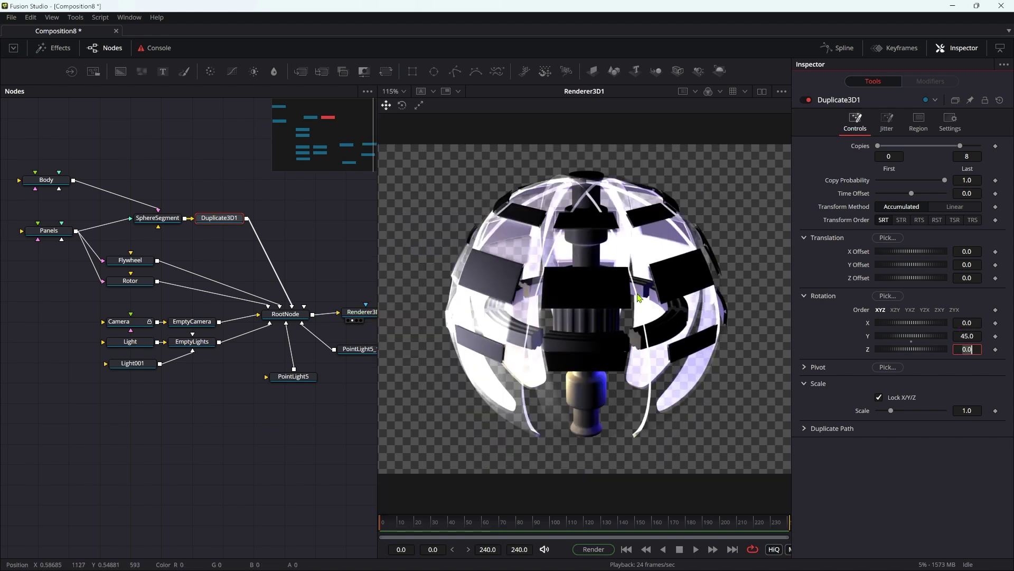
- Set the SphereSegment node's X rotation to -90
left_click(166, 224)
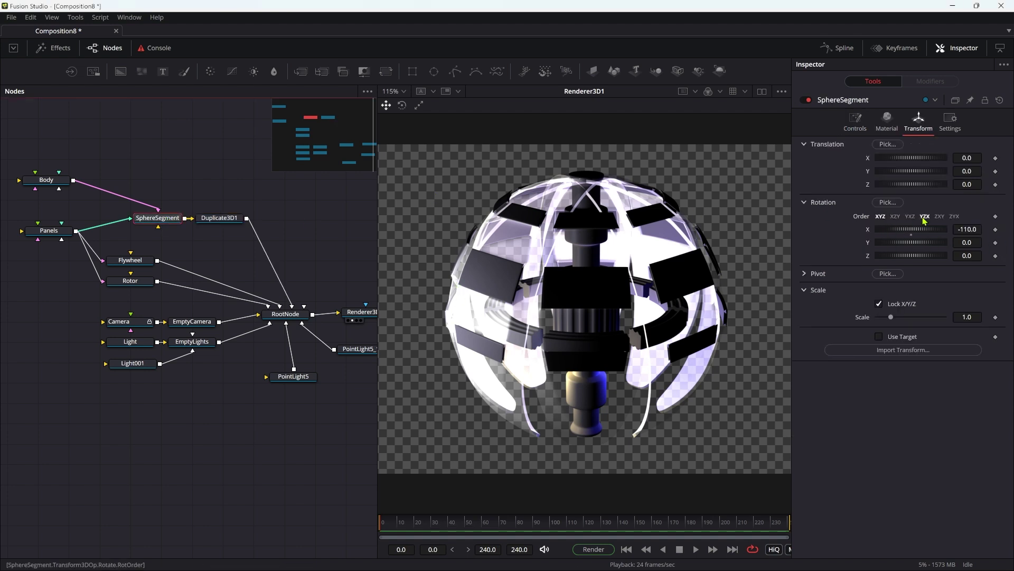
left_click(979, 227)
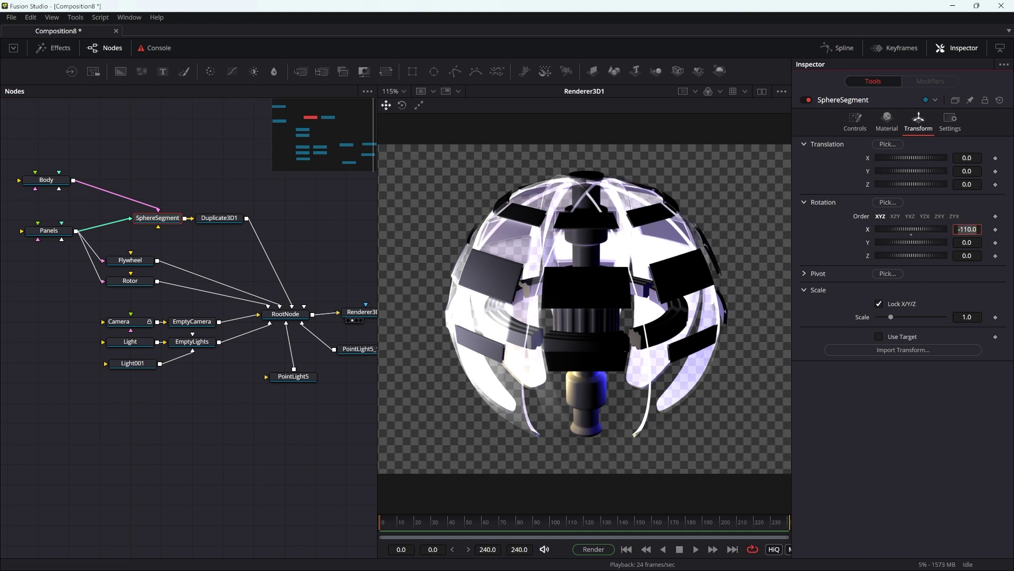
type("-90")
key("Tab")
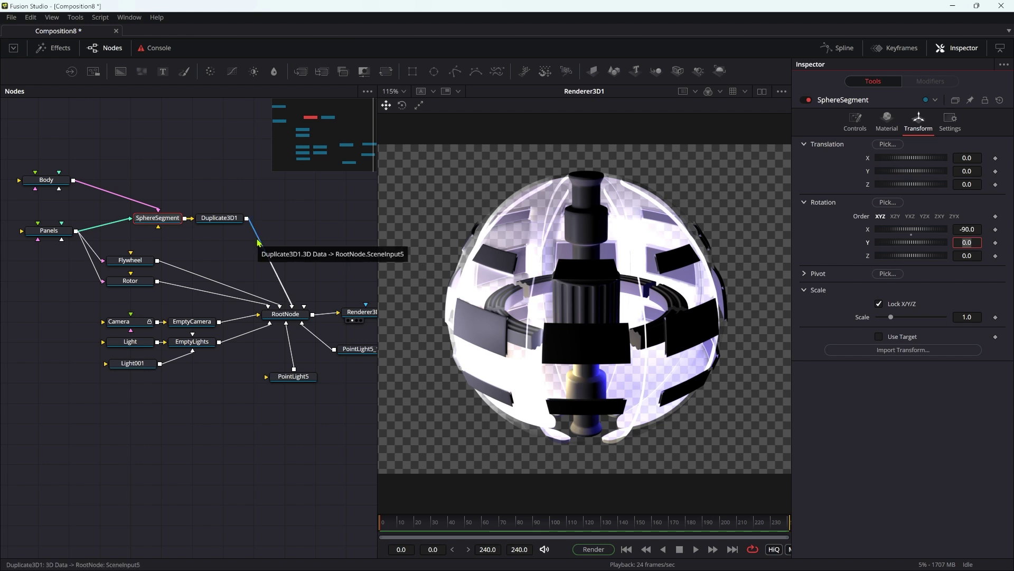
- Change Renderer3D1's transparency mode to Sorted (accurate)
middle_click_drag(296, 266, 274, 265)
left_click(344, 318)
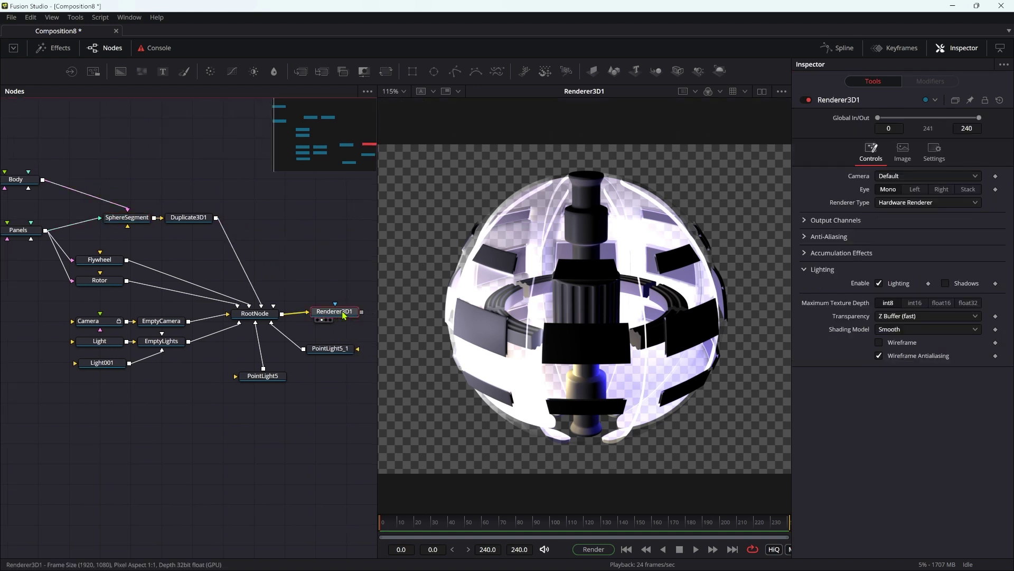
left_click(910, 317)
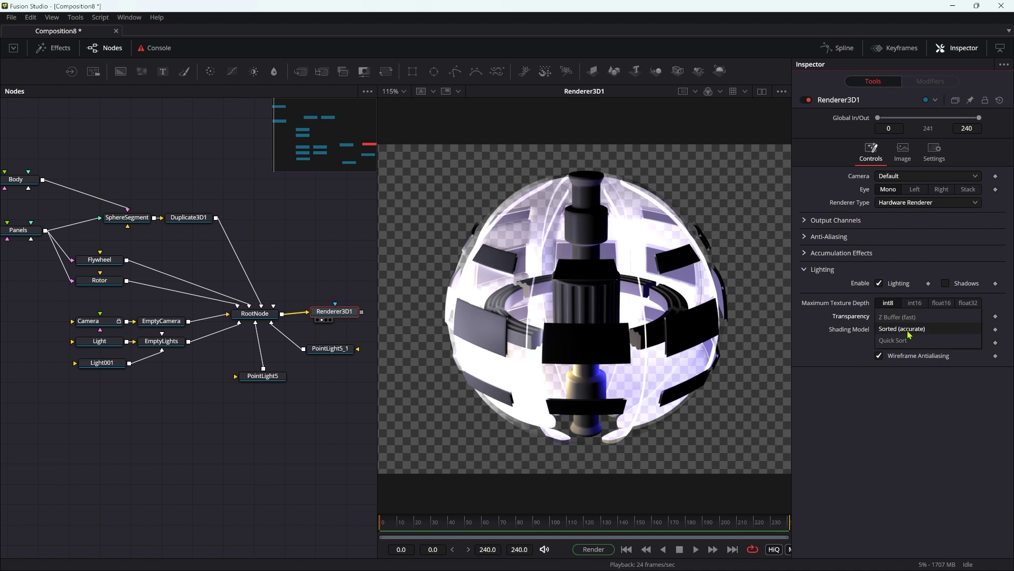
left_click(907, 329)
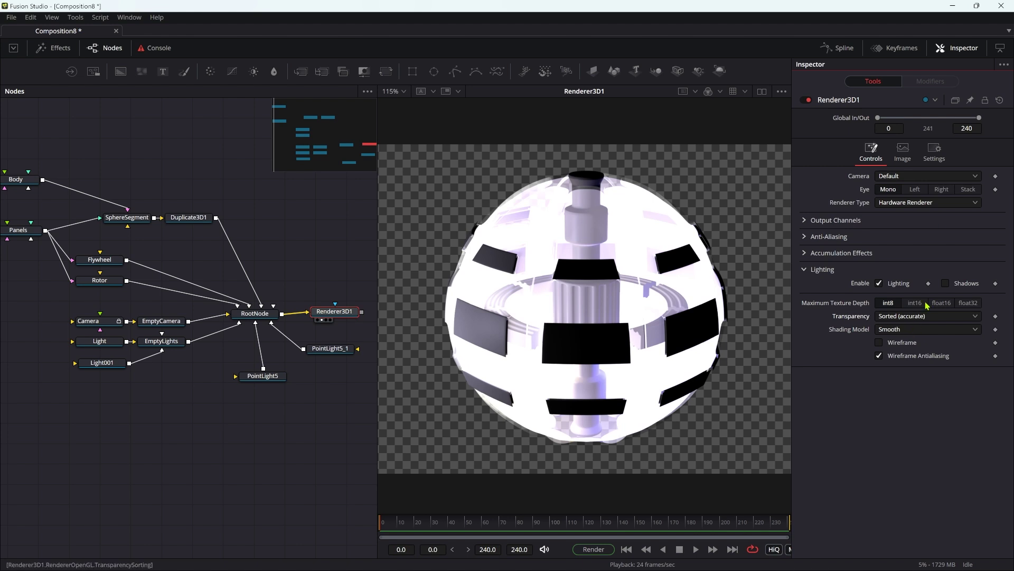
- Darken the Body material's diffuse color to a near-black gray of about 0.133 per channel
left_click(17, 180)
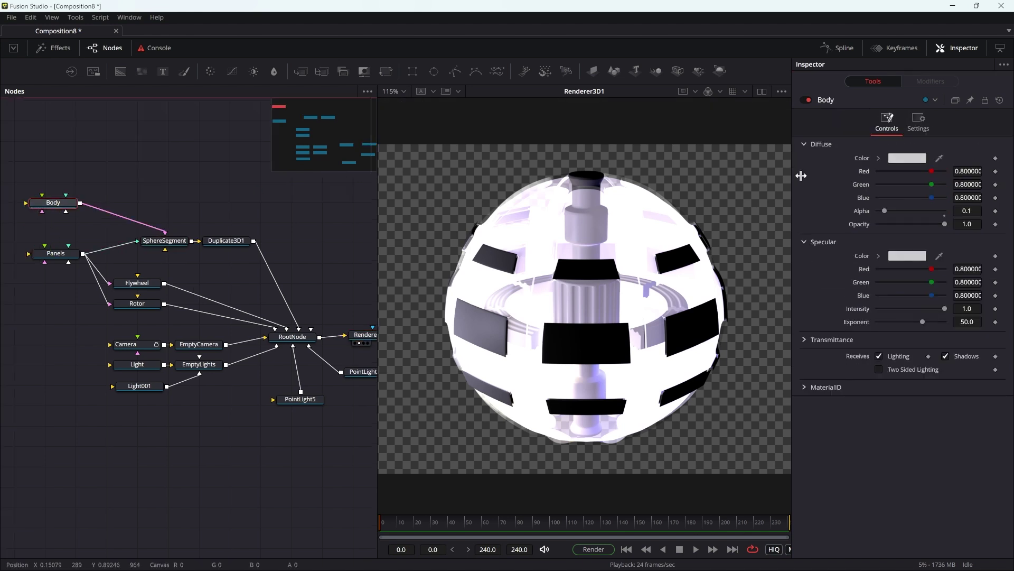
left_click(919, 159)
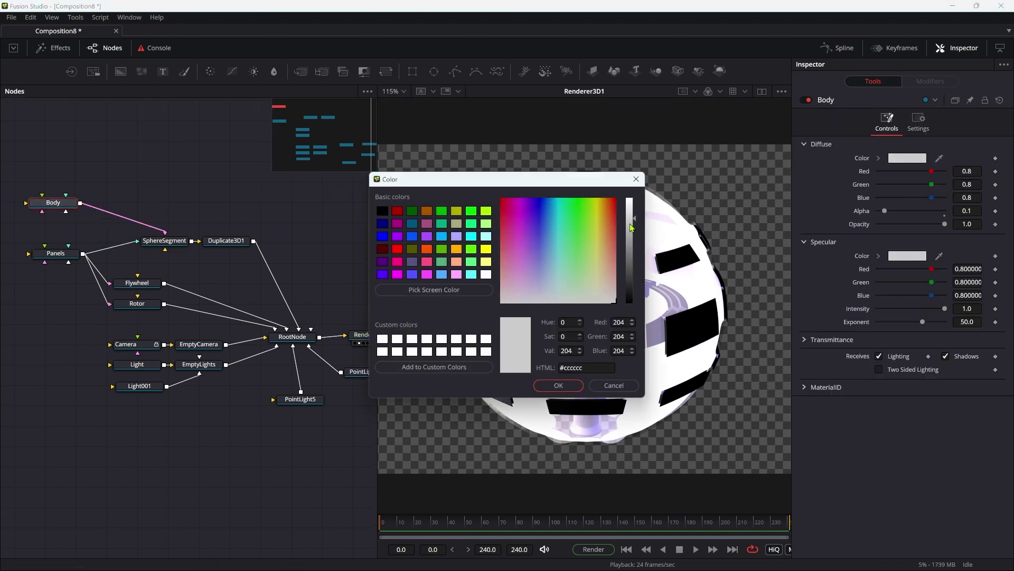
left_click_drag(634, 219, 637, 289)
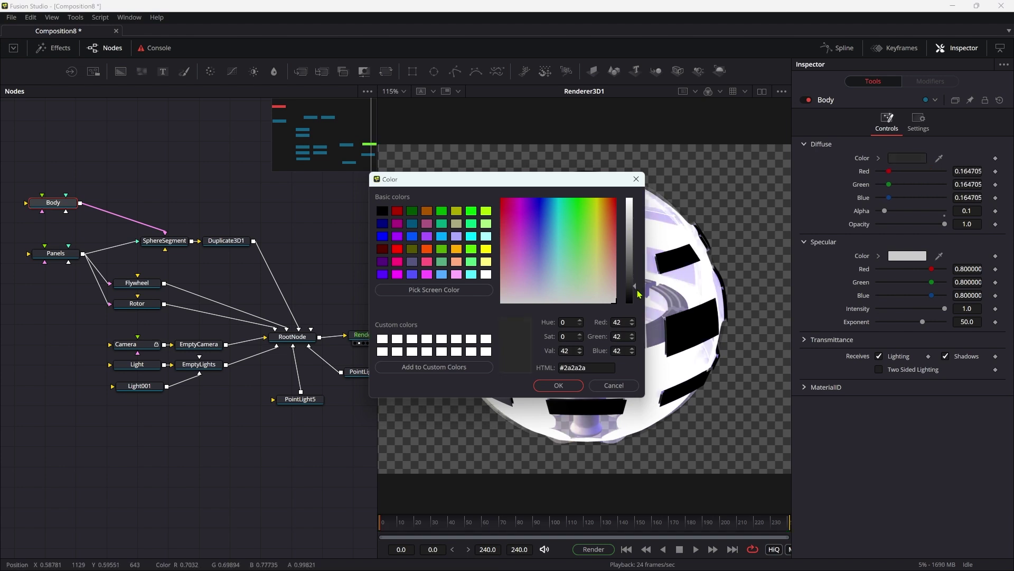
left_click(559, 385)
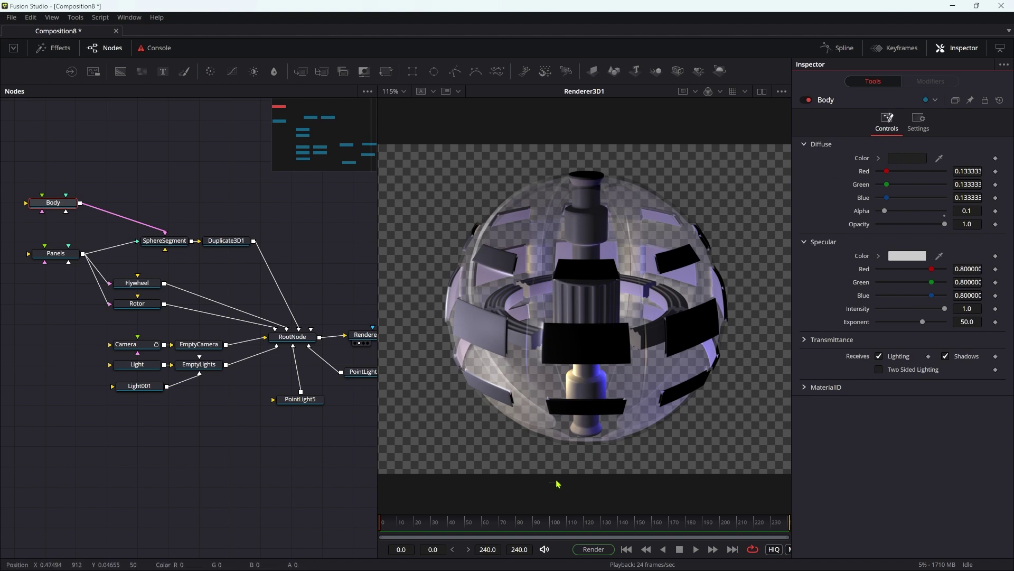
- Add the expression time to the SphereSegment node's Y rotation and scrub the timeline to about frame 81 to check the spin
left_click(464, 521)
left_click(160, 242)
left_click(920, 125)
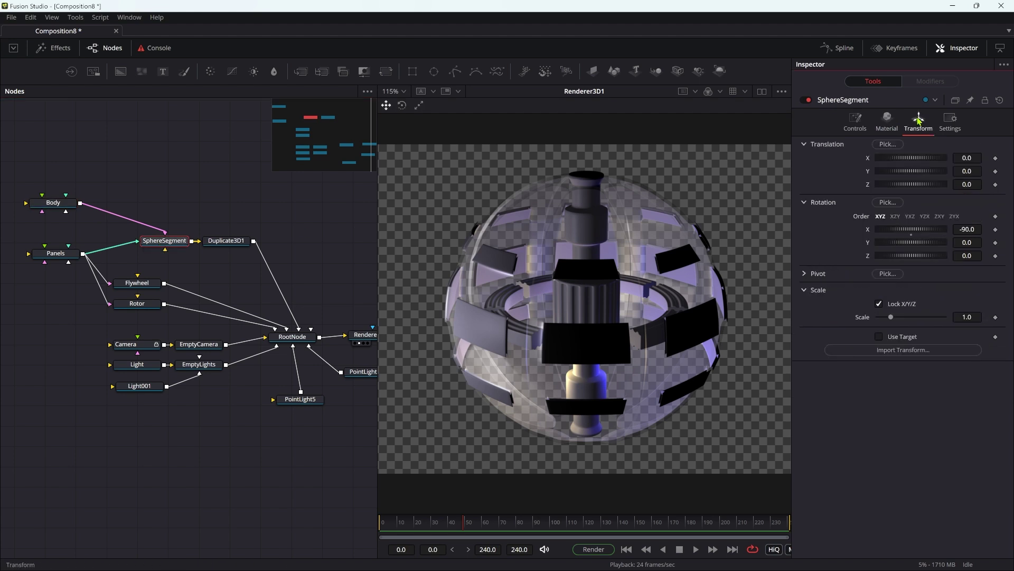
right_click(901, 242)
left_click(920, 399)
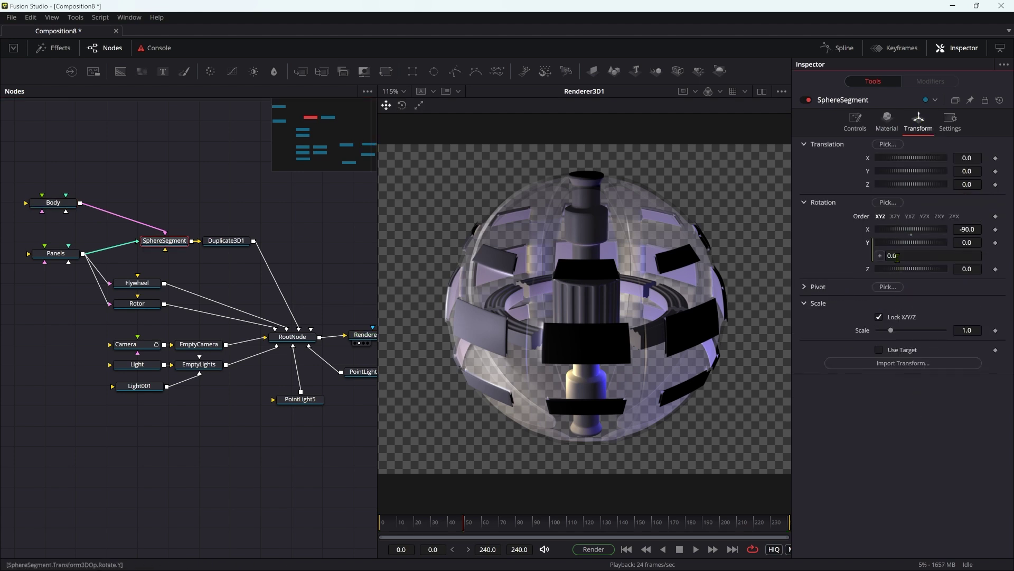
type("time")
key("Tab")
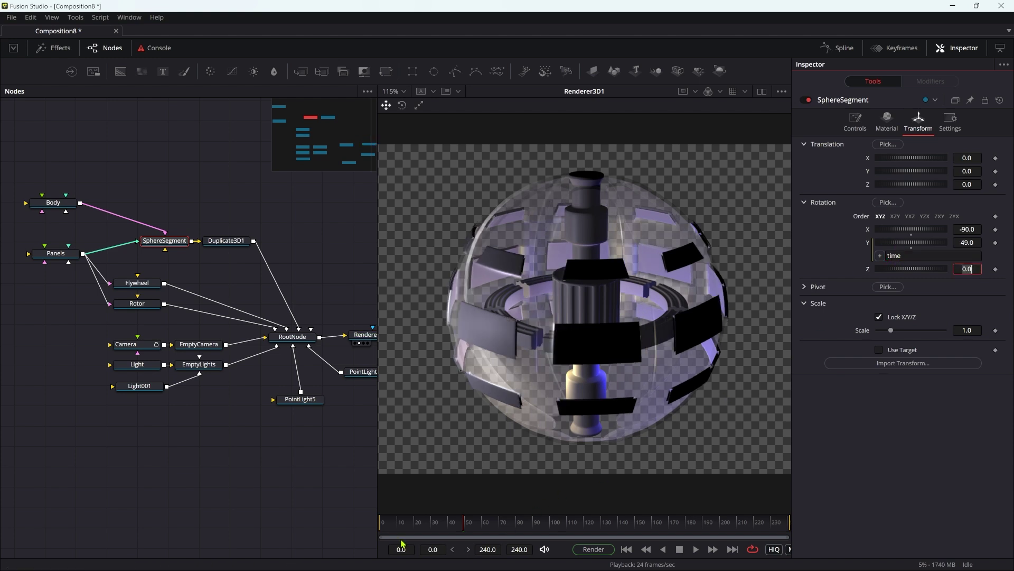
left_click_drag(400, 526, 520, 522)
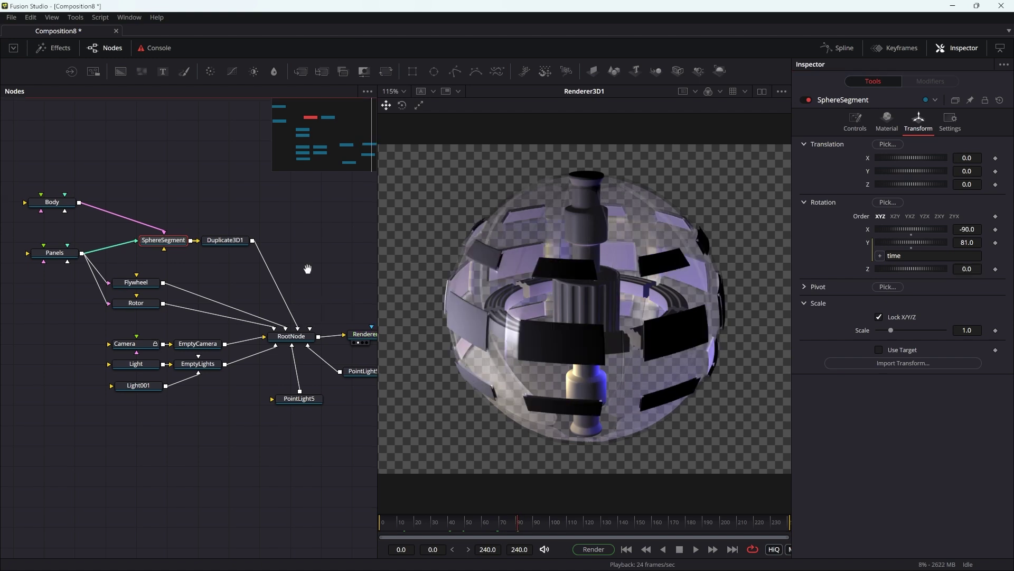
- Merge the Renderer3D1 output over a new Background node and show the merge in the viewer
middle_click_drag(302, 264, 177, 238)
left_click_drag(219, 313, 282, 322)
key("shift+space")
type("bg")
key("Return")
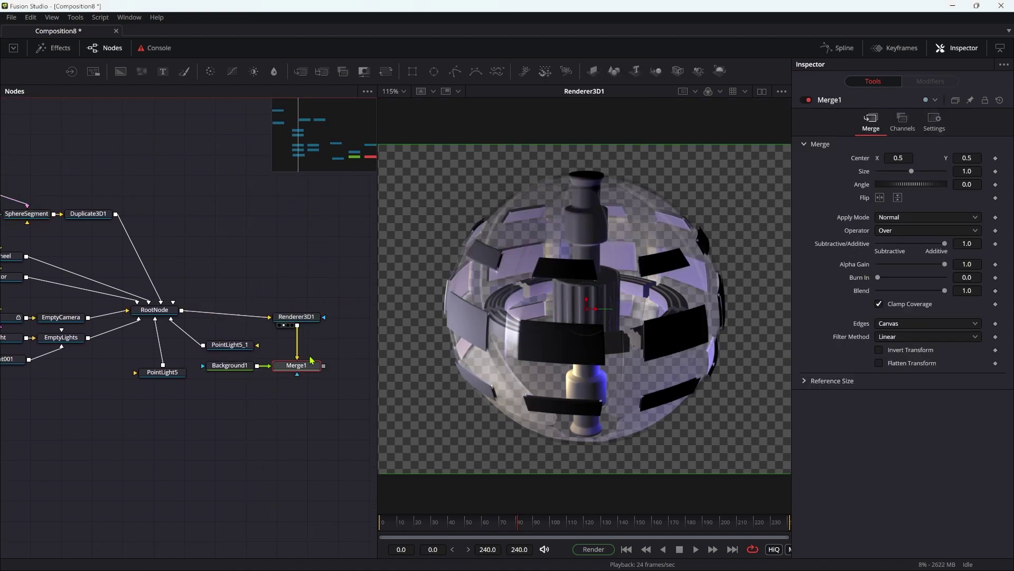
key("1")
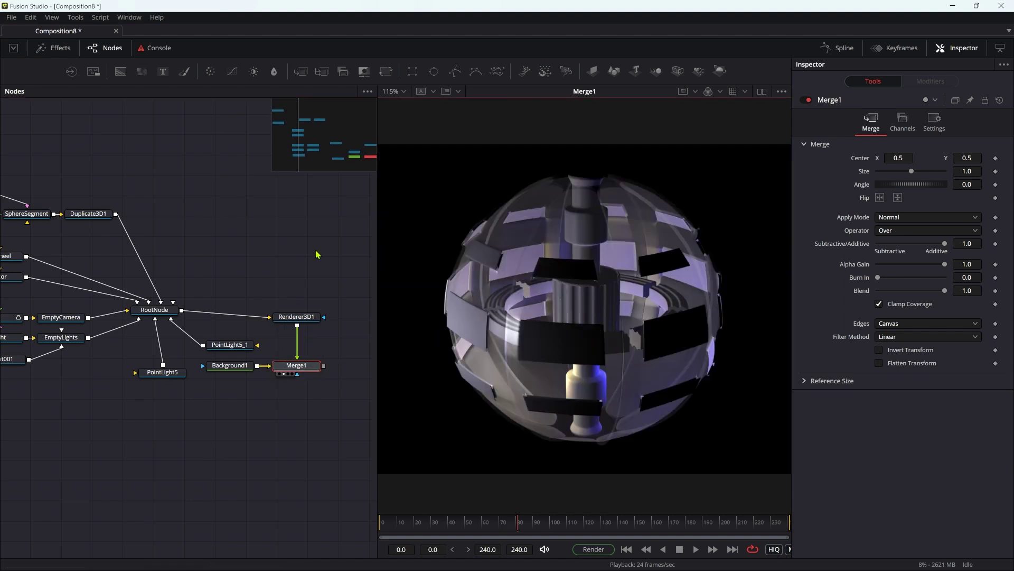
- Add a Loader node with SampleHDR.jpg above the Body material and display the whole image in the viewer
middle_click_drag(218, 269, 370, 327)
middle_click_drag(206, 313, 232, 300)
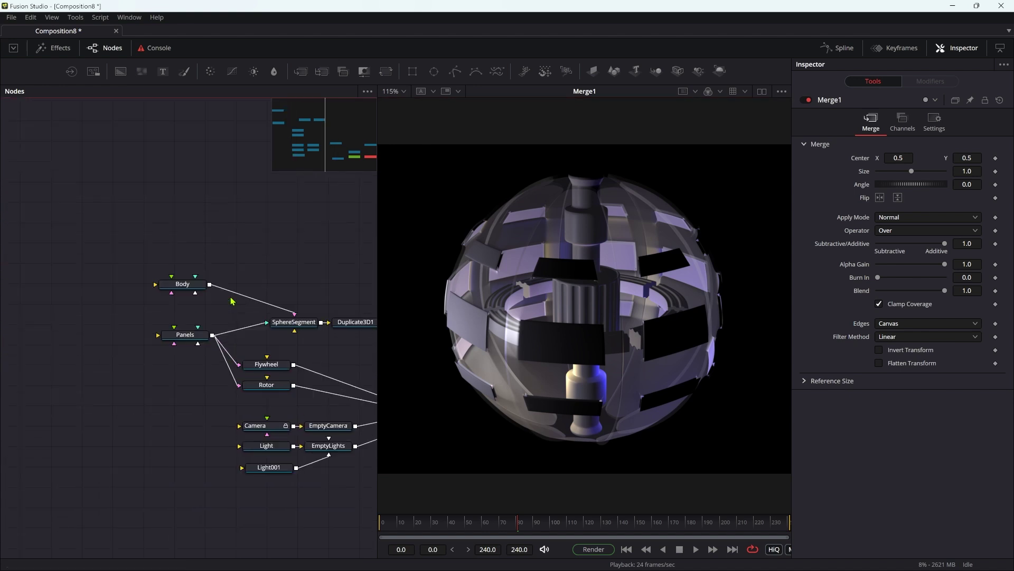
scroll(231, 294, "down", 2, "ctrl")
scroll(233, 294, "up", 4, "ctrl")
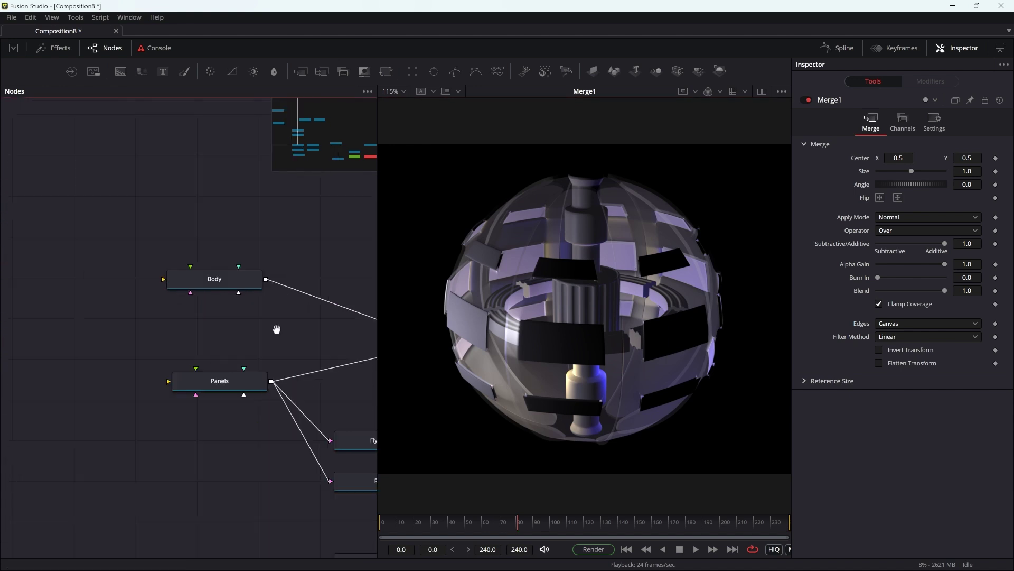
middle_click_drag(277, 331, 287, 336)
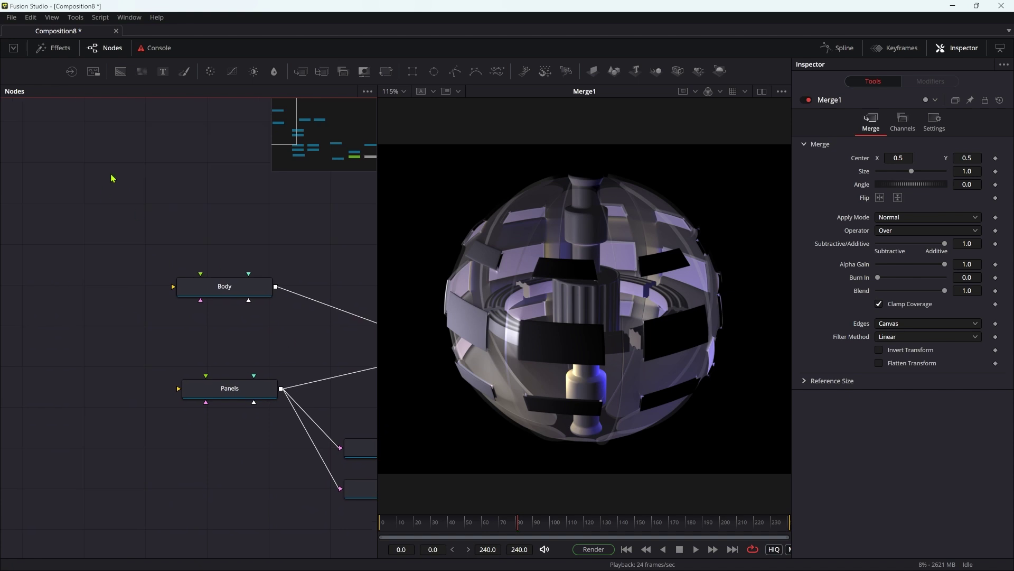
key("shift+space")
type("load")
key("Return")
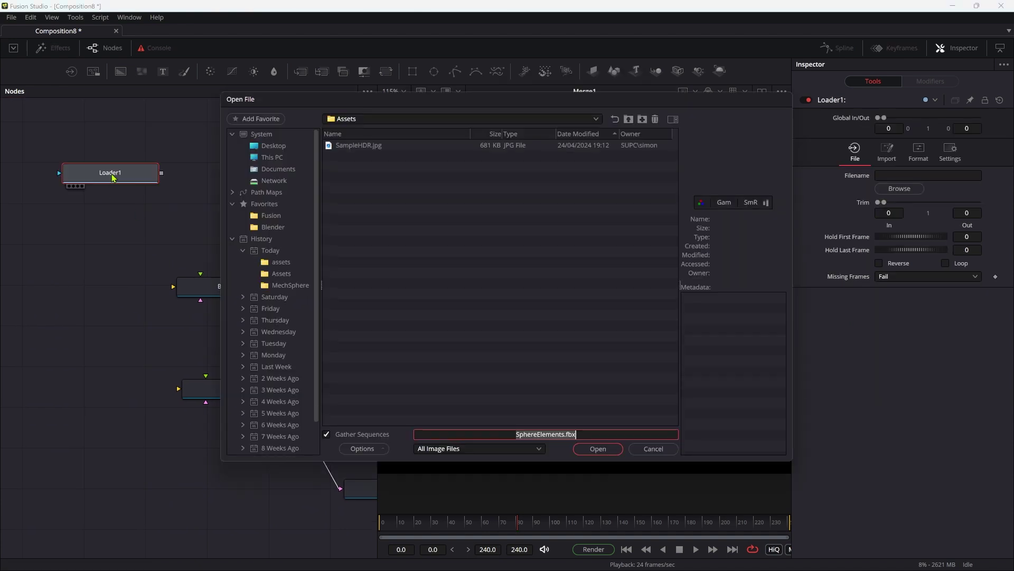
left_click(373, 150)
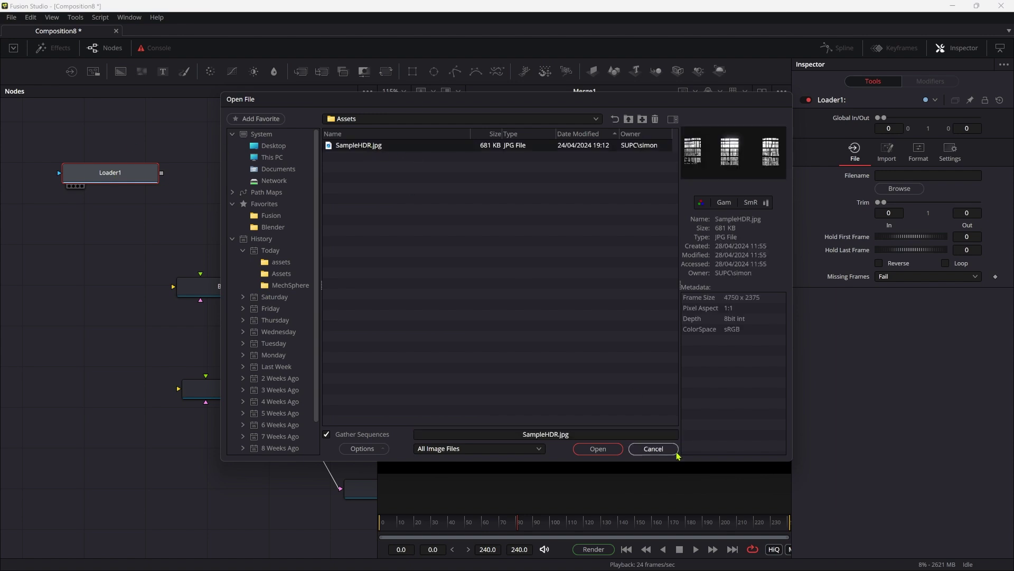
left_click(609, 452)
key("1")
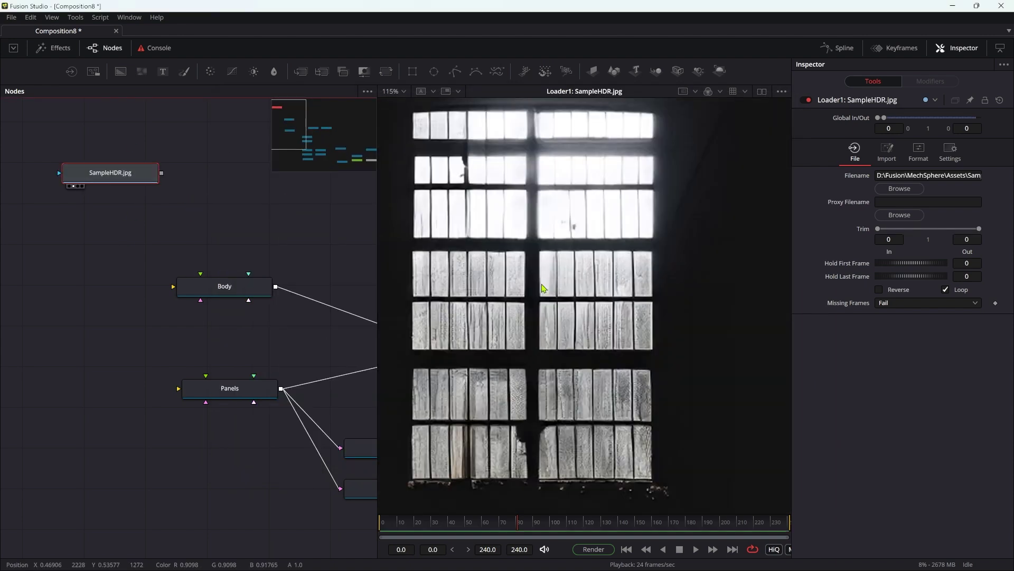
scroll(630, 267, "down", 5)
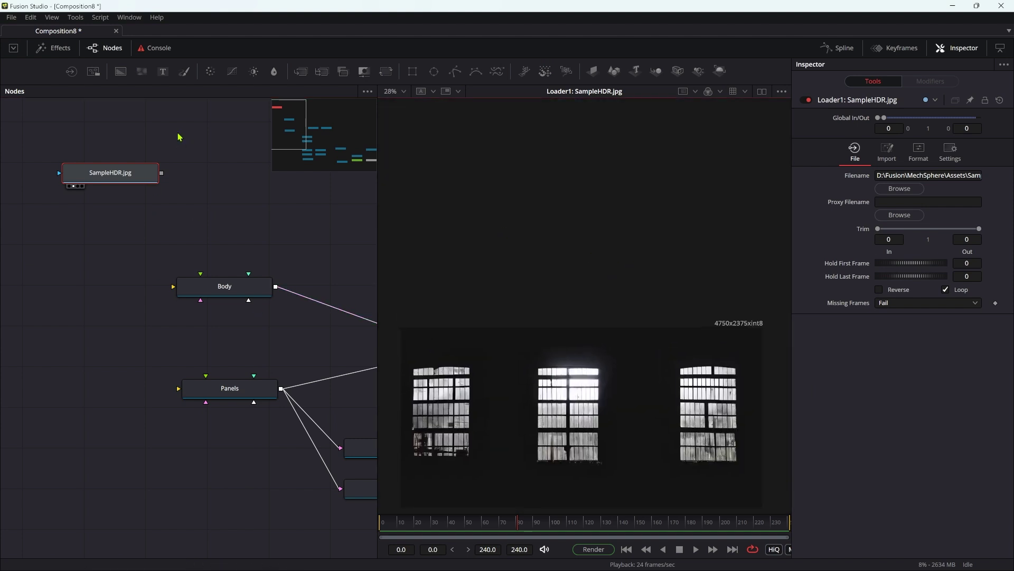
- Add a SphereMap node after the SampleHDR.jpg loader and inspect the mapped windows in the material viewer
key("shift+space")
type("ld")
key("BackSpace")
key("BackSpace")
type("sph")
key("Return")
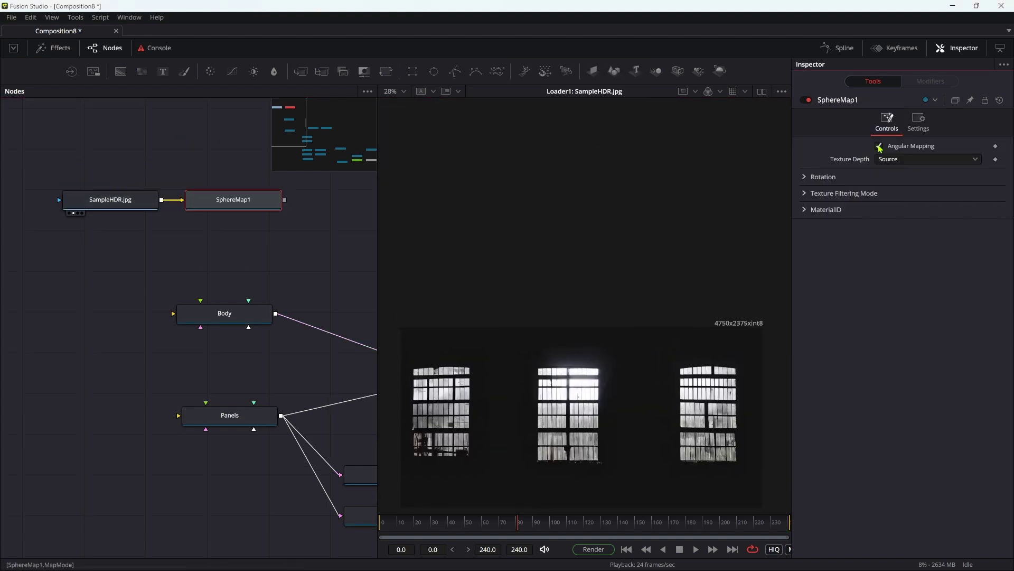
left_click_drag(232, 198, 627, 257)
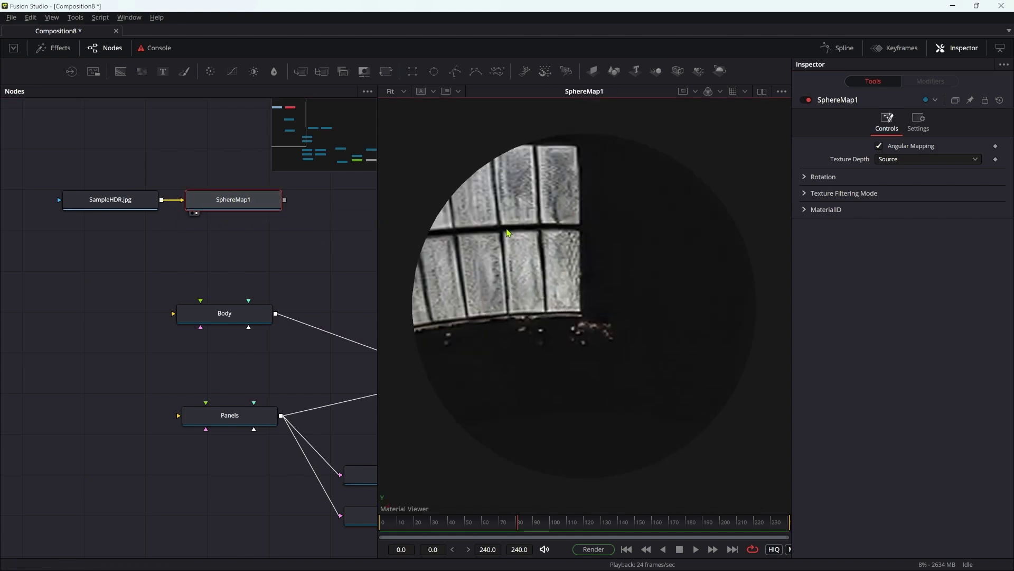
middle_click_drag(521, 211, 473, 207, "alt")
- Add a Reflect node and connect SphereMap1 to both its Reflection Color Material and Reflection Intensity Material inputs
left_click(274, 256)
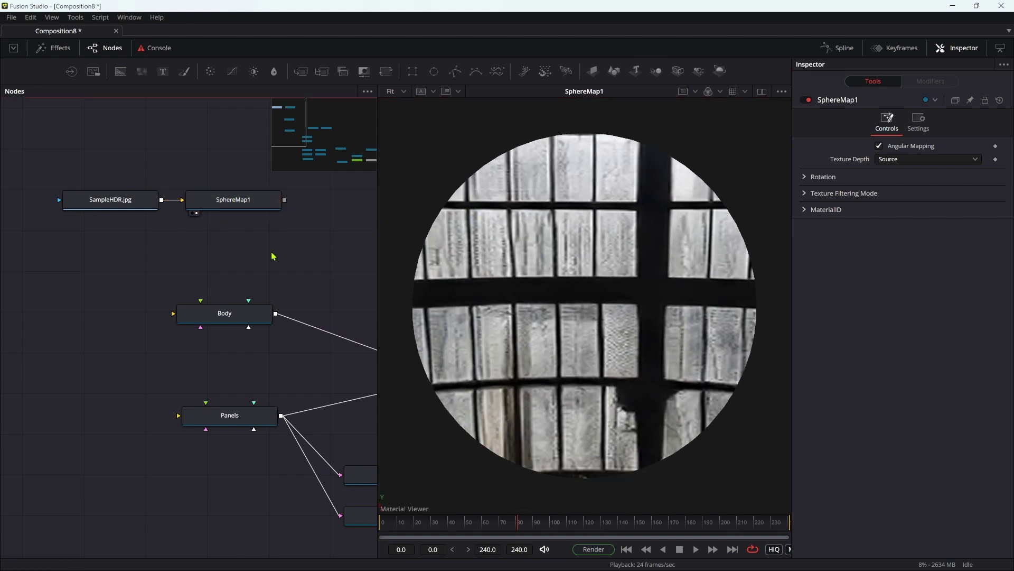
key("shift+space")
type("ref")
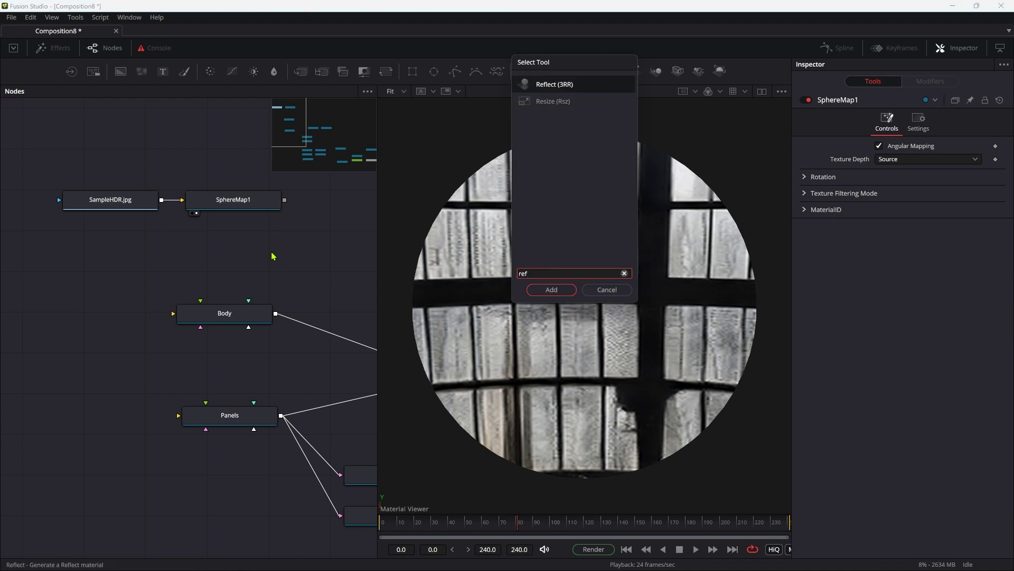
key("Return")
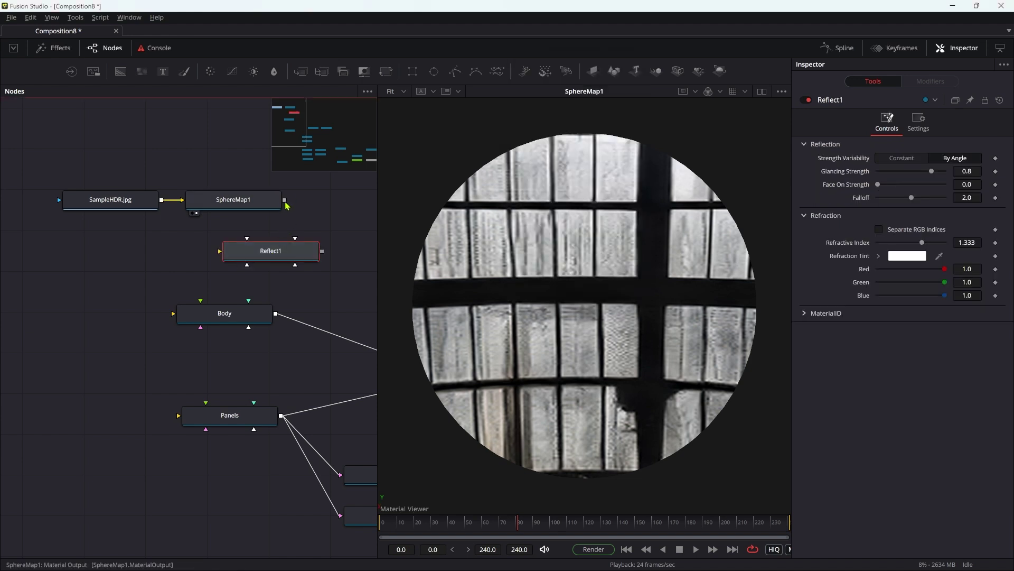
left_click_drag(286, 200, 269, 256)
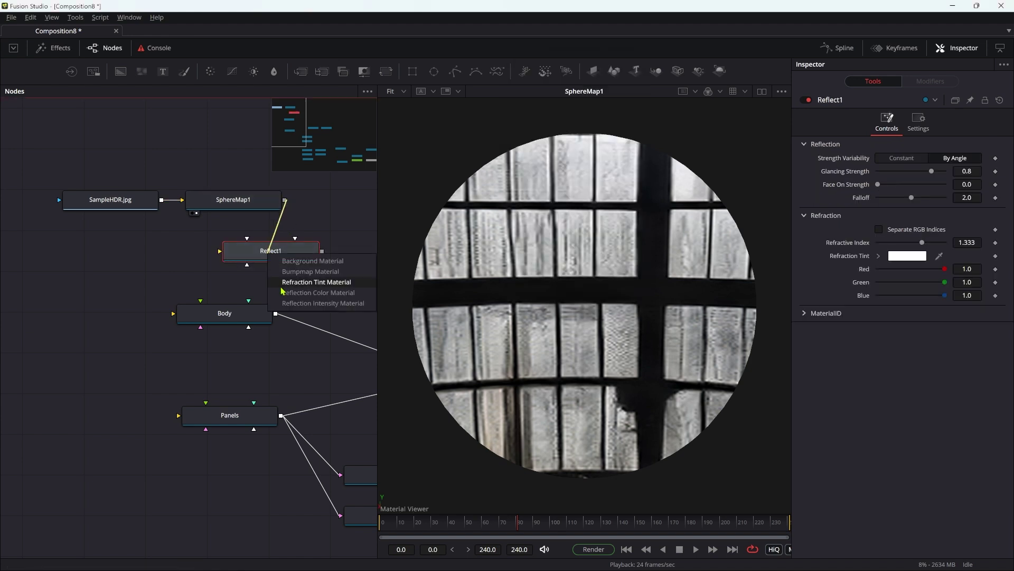
left_click(301, 293)
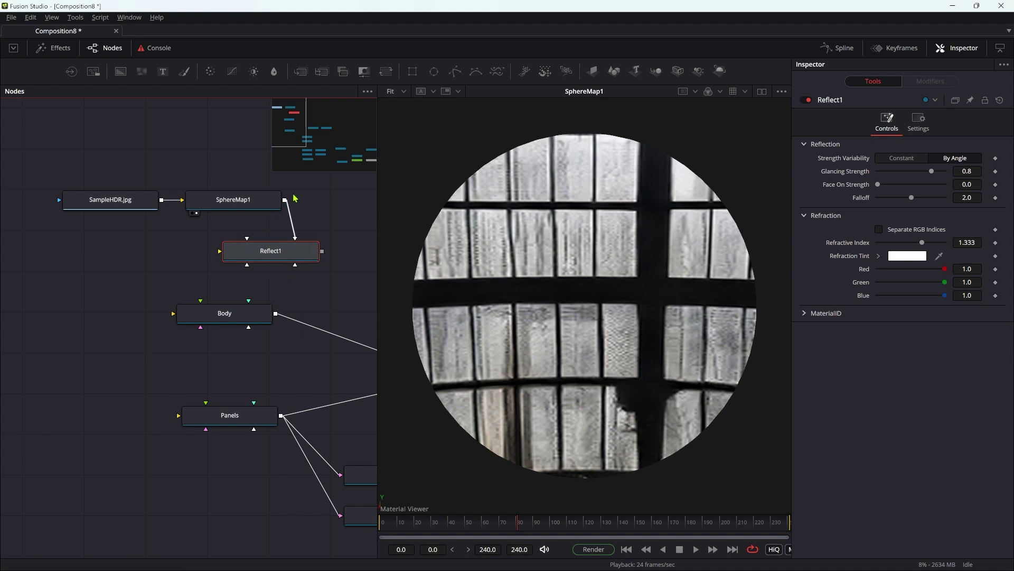
left_click_drag(262, 257, 263, 258)
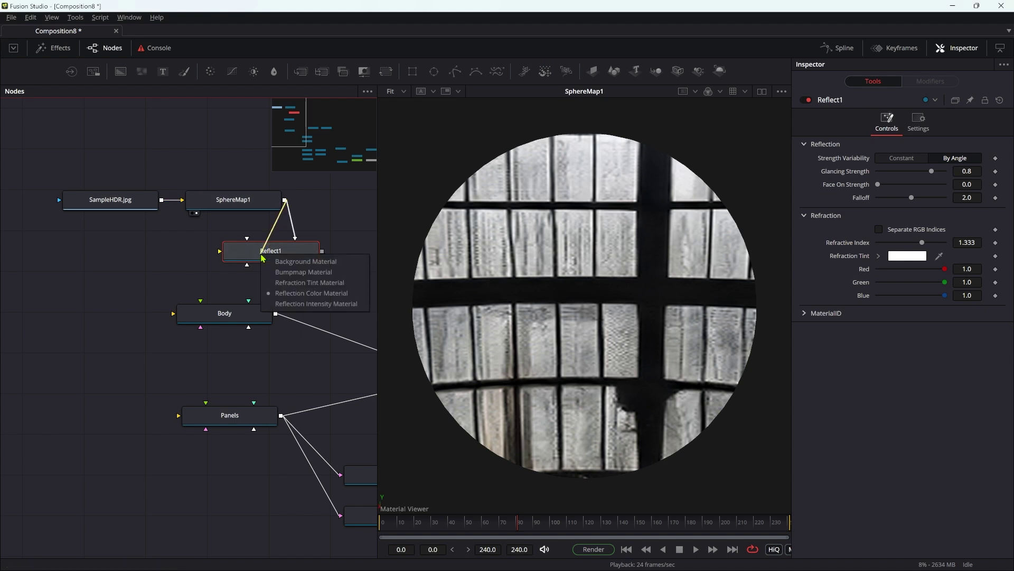
left_click(288, 304)
middle_click_drag(310, 295, 282, 296)
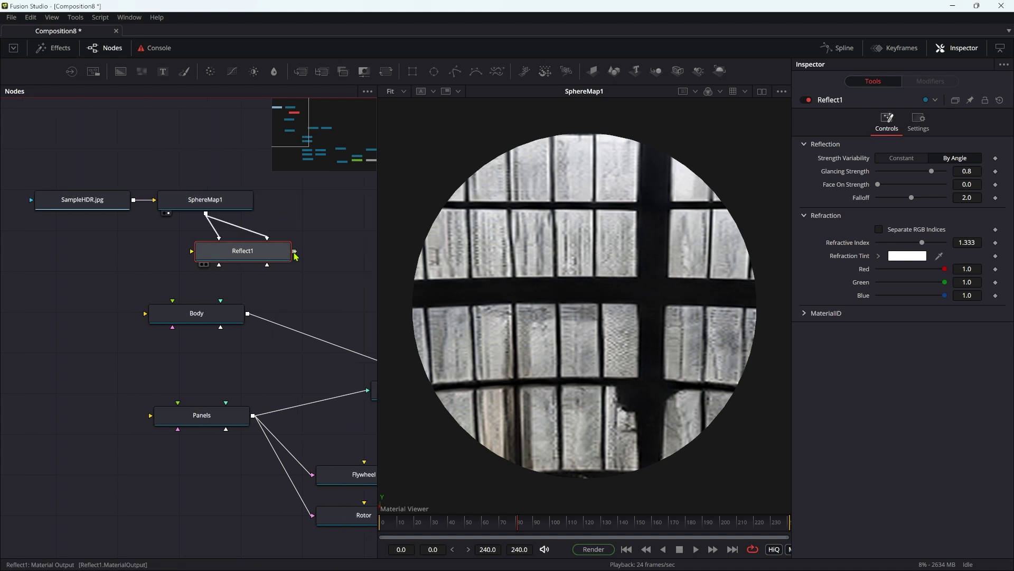
- Connect Reflect1 to the Body node's Diffuse Color Material input and show Merge1 in the viewer again
left_click_drag(295, 251, 178, 321)
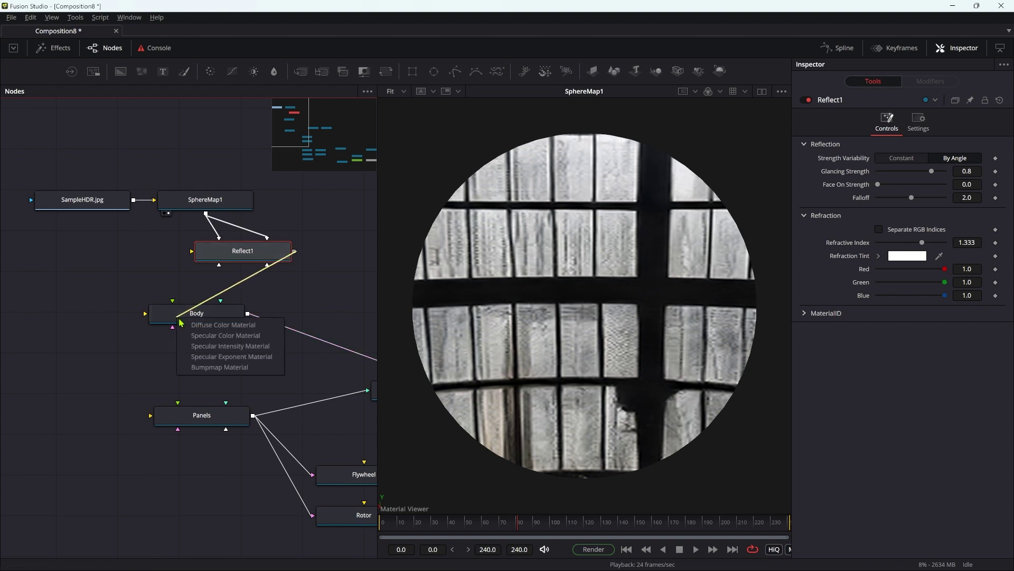
left_click(203, 331)
middle_click_drag(334, 306, 76, 220)
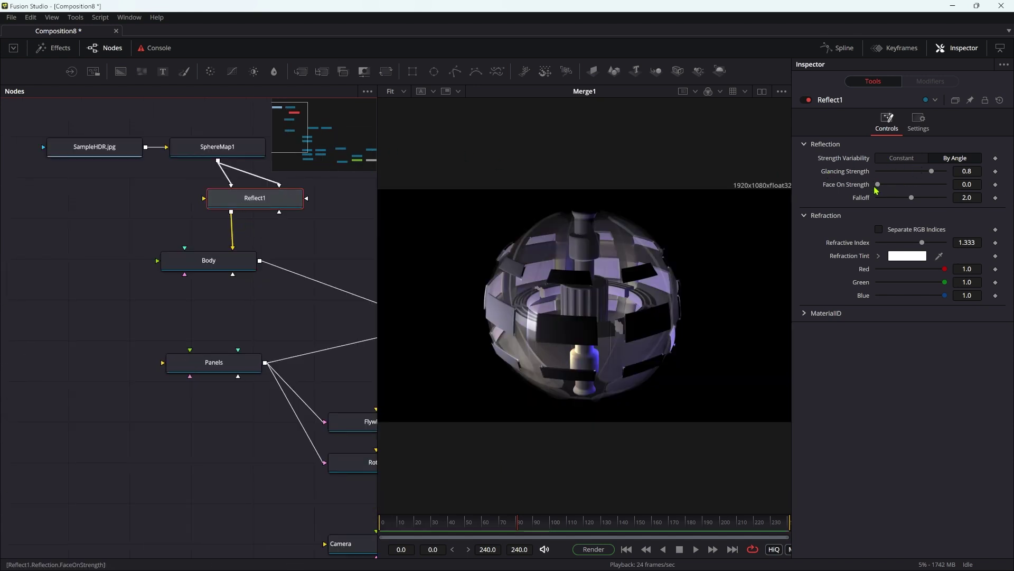
- Raise Reflect1's Face On Strength to 0.709 and check the reflections on the sphere up close
left_click_drag(877, 184, 924, 192)
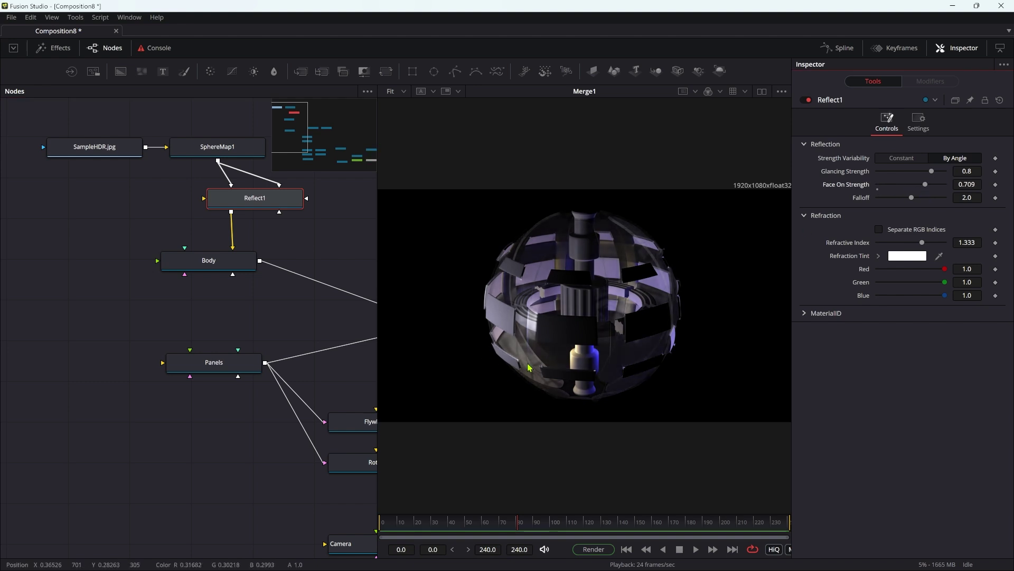
scroll(529, 367, "up", 4)
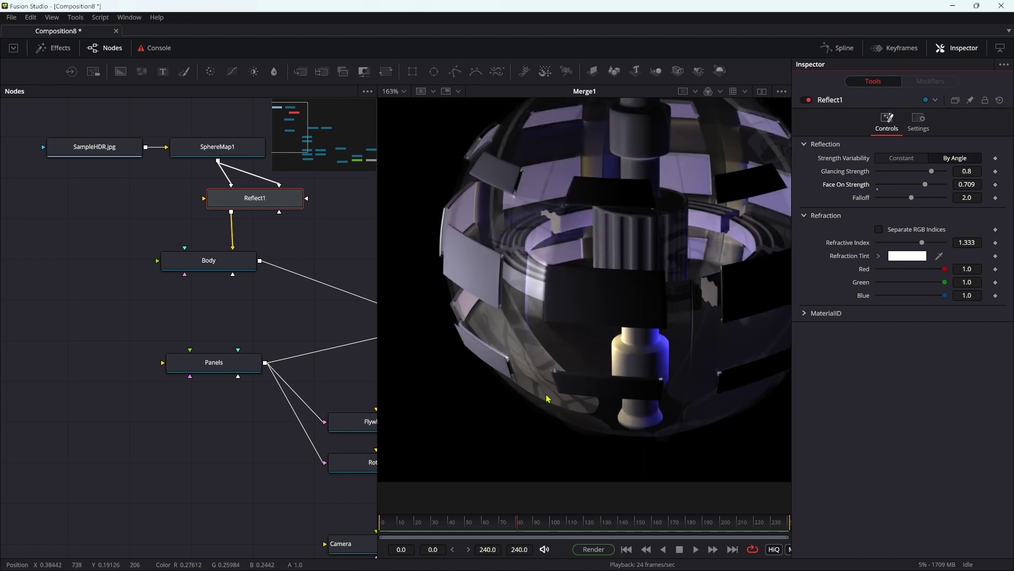
key("ctrl+f")
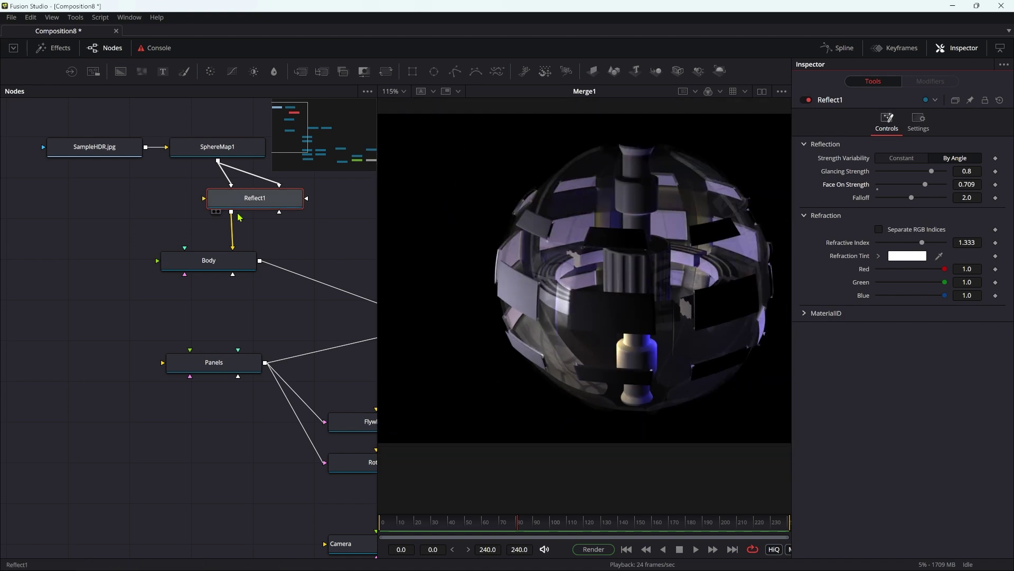
- Connect Reflect1 to the Panels node's Diffuse Color Material input and scrub the timeline forward to check the moving reflections
left_click_drag(231, 213, 212, 365)
left_click(236, 373)
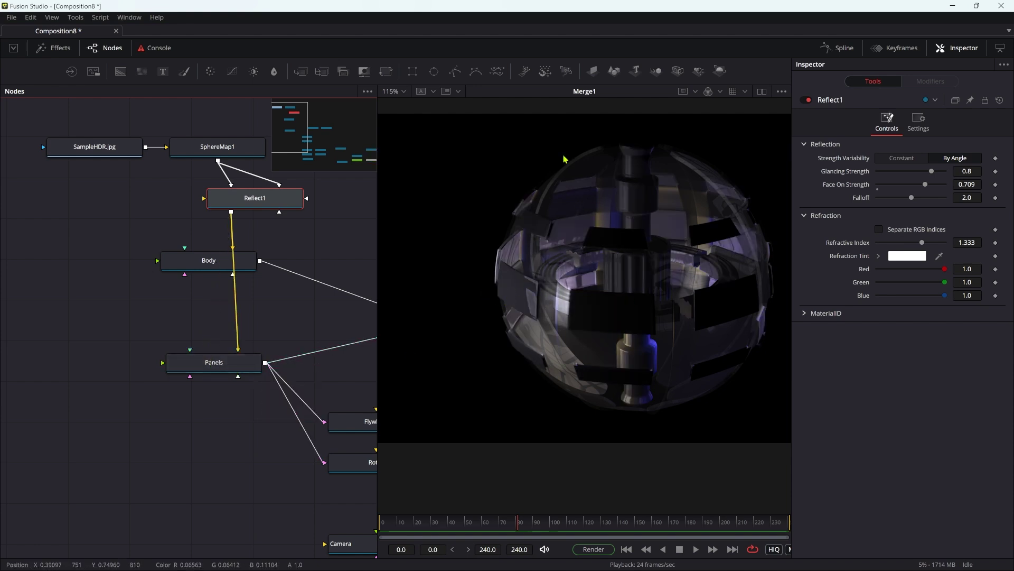
left_click_drag(521, 528, 612, 526)
- Insert a BrightnessContrast node between SampleHDR.jpg and SphereMap1, with gain at 1.95 and gamma at 1.89
middle_click_drag(100, 149, 86, 187)
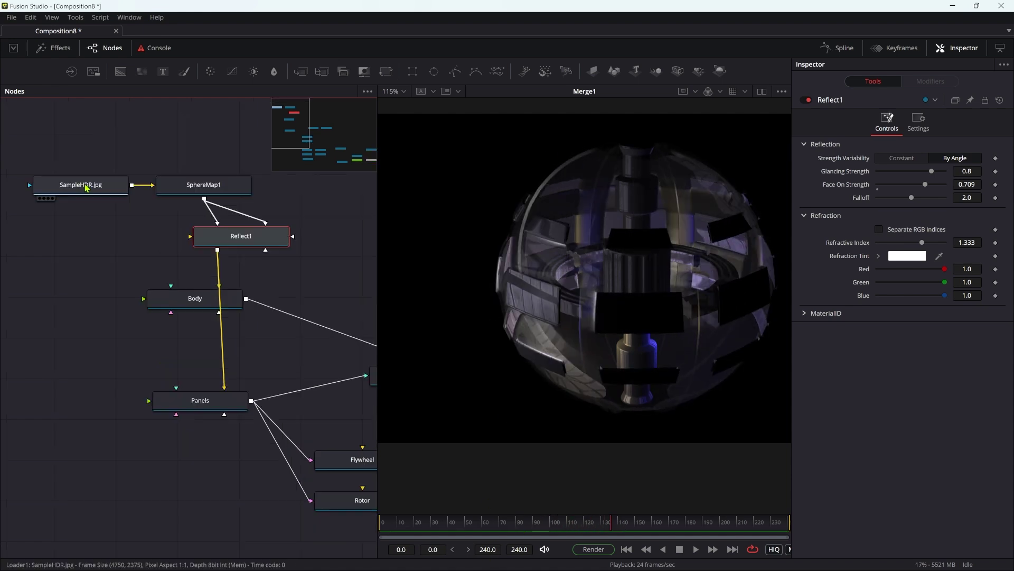
left_click_drag(86, 187, 37, 186)
middle_click_drag(37, 186, 249, 290)
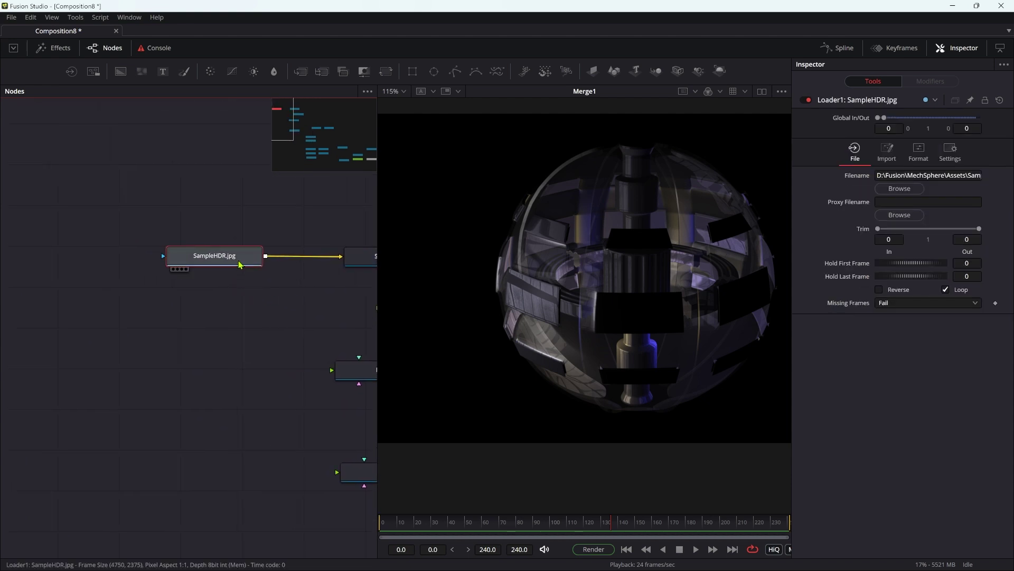
left_click_drag(240, 264, 159, 258)
key("shift+space")
type("ref")
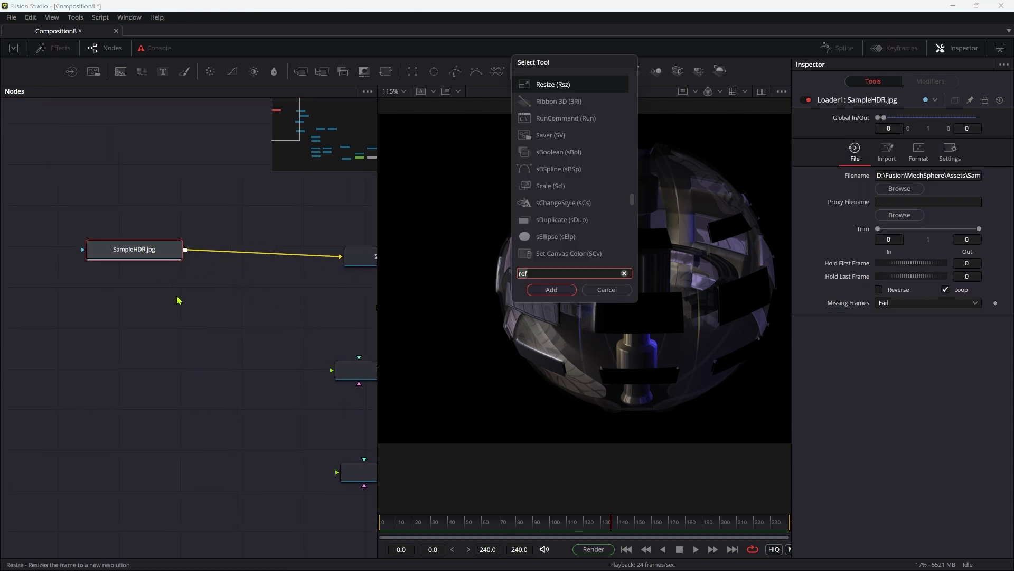
key("Return")
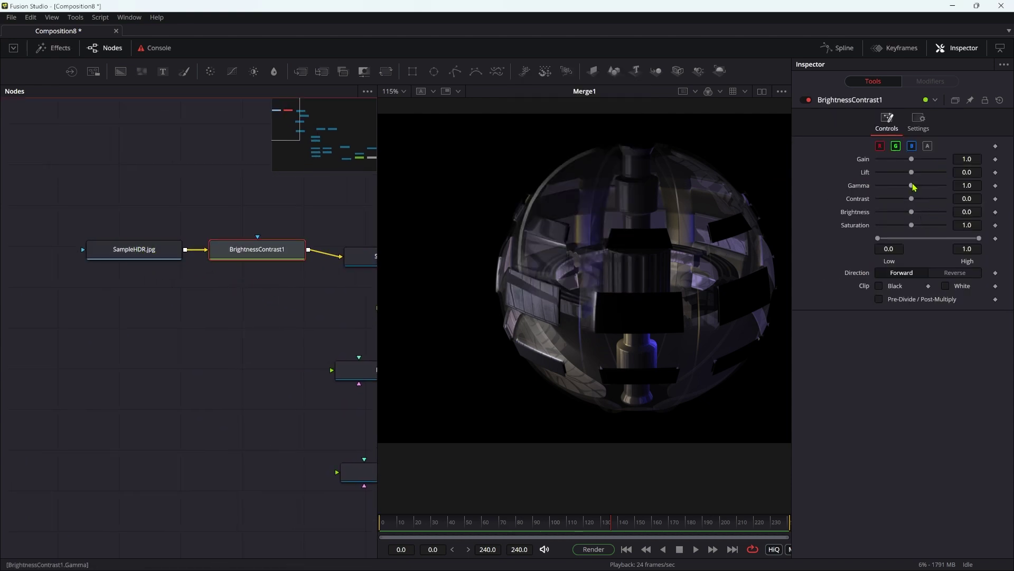
mouse_move(912, 185)
left_mouse_down()
mouse_move(934, 186)
mouse_move(919, 186)
mouse_move(928, 161)
mouse_move(943, 164)
mouse_move(921, 167)
left_mouse_up()
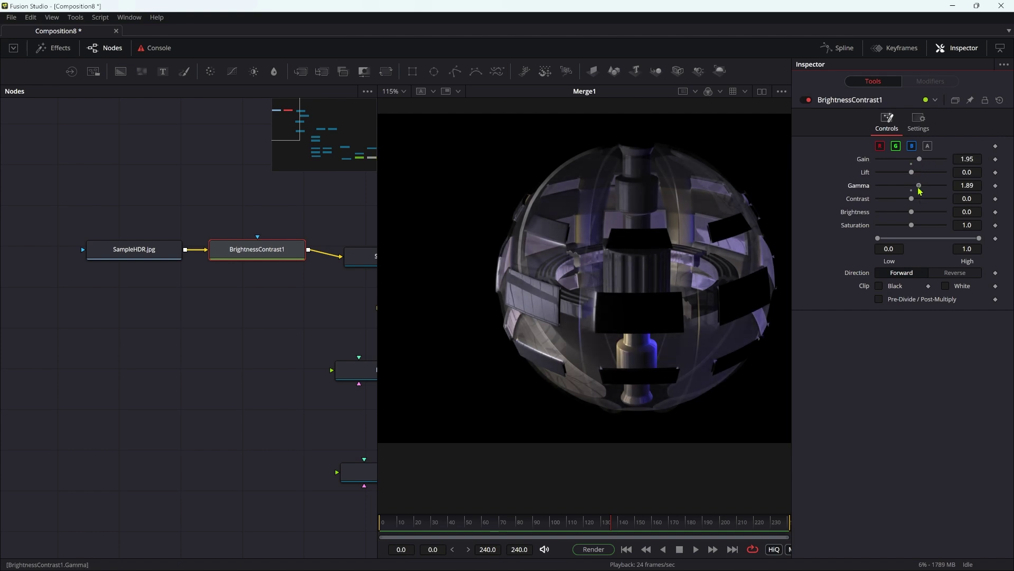
- Look over the SampleHDR.jpg loader's import settings and the reflection material nodes
left_click(174, 253)
middle_click_drag(174, 253, 124, 269)
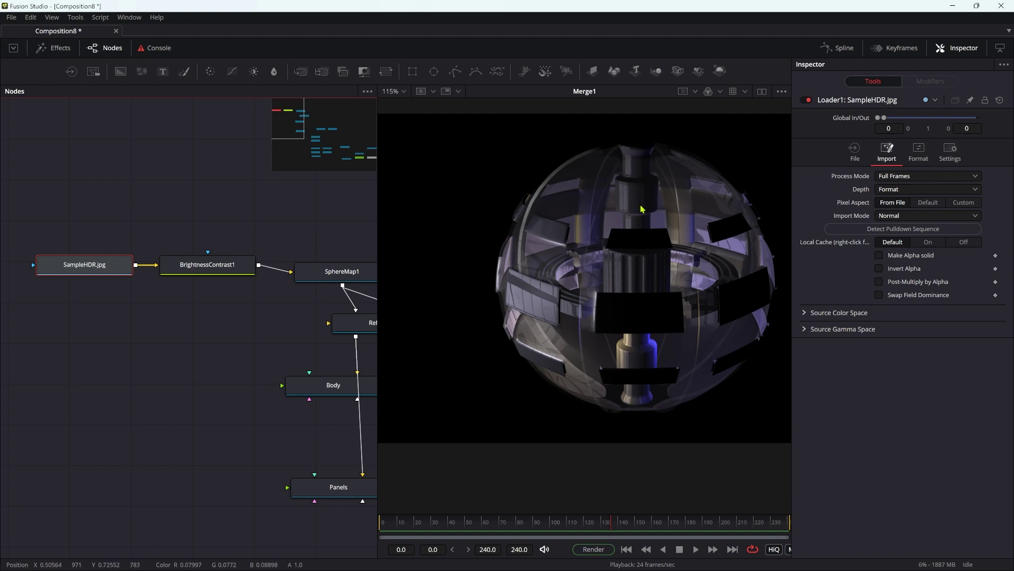
middle_click_drag(304, 348, 167, 276)
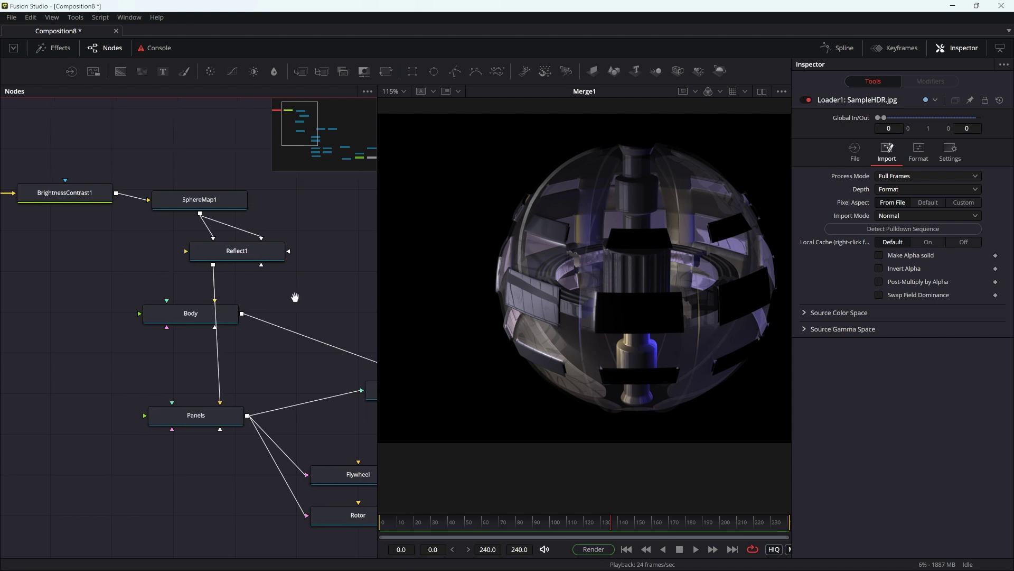
- Disable the SphereSegment node and move the Flywheel node above it in the node graph
middle_click_drag(294, 294, 121, 188)
left_click_drag(201, 373, 238, 358)
left_click(238, 357)
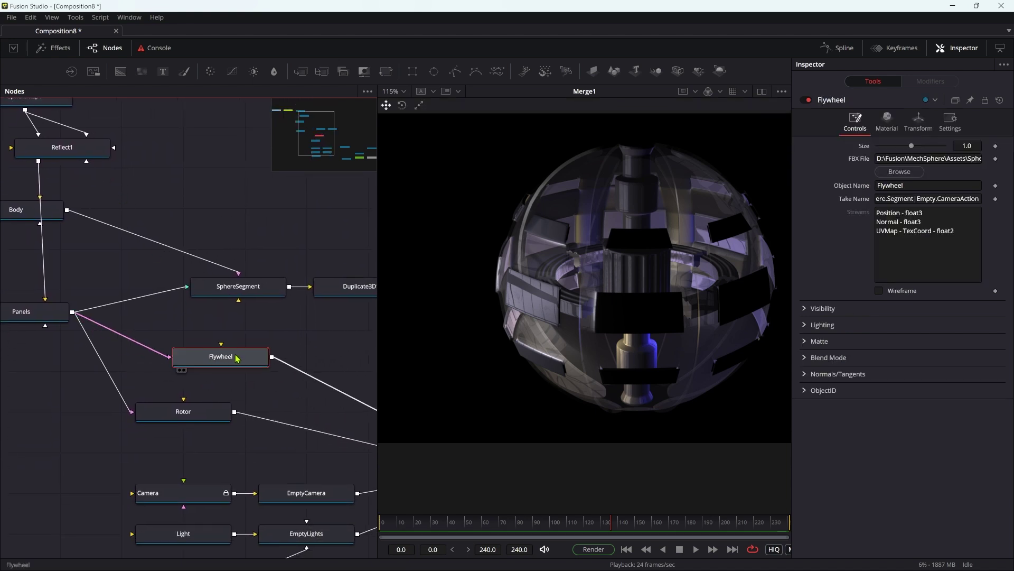
left_click(255, 294)
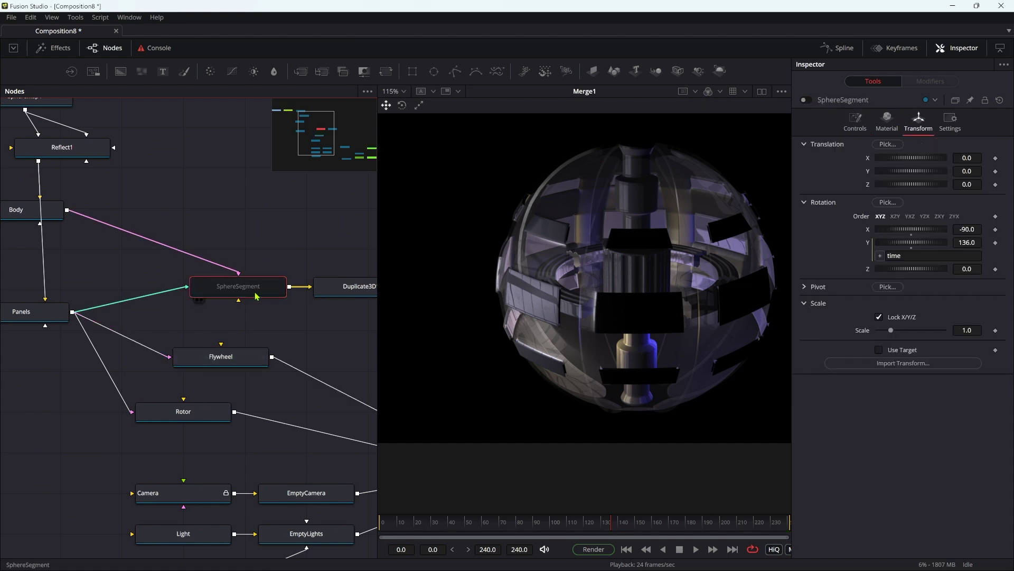
left_click_drag(248, 362, 263, 226)
middle_click_drag(270, 332, 175, 351)
left_click_drag(154, 262, 184, 266)
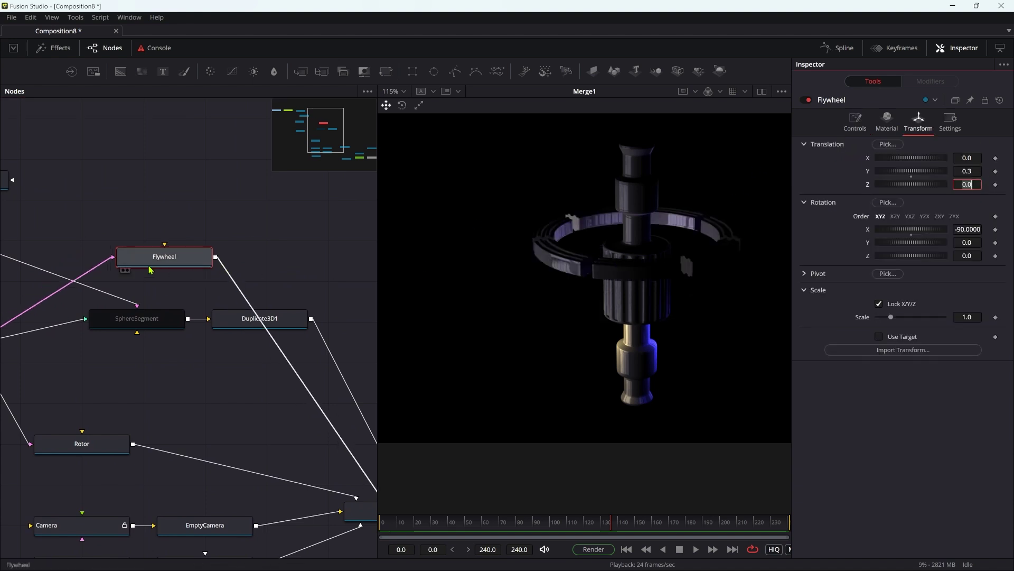
- Add a Duplicate3D node after Flywheel and set its translation Y Offset to -0.6
left_click(158, 259)
key("shift+space")
type("du")
key("Return")
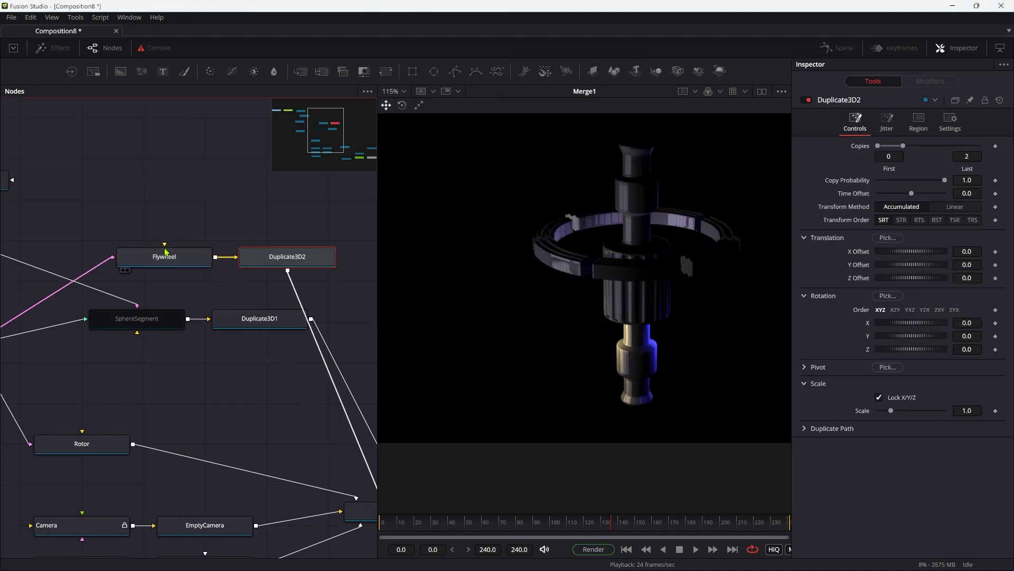
left_click(967, 264)
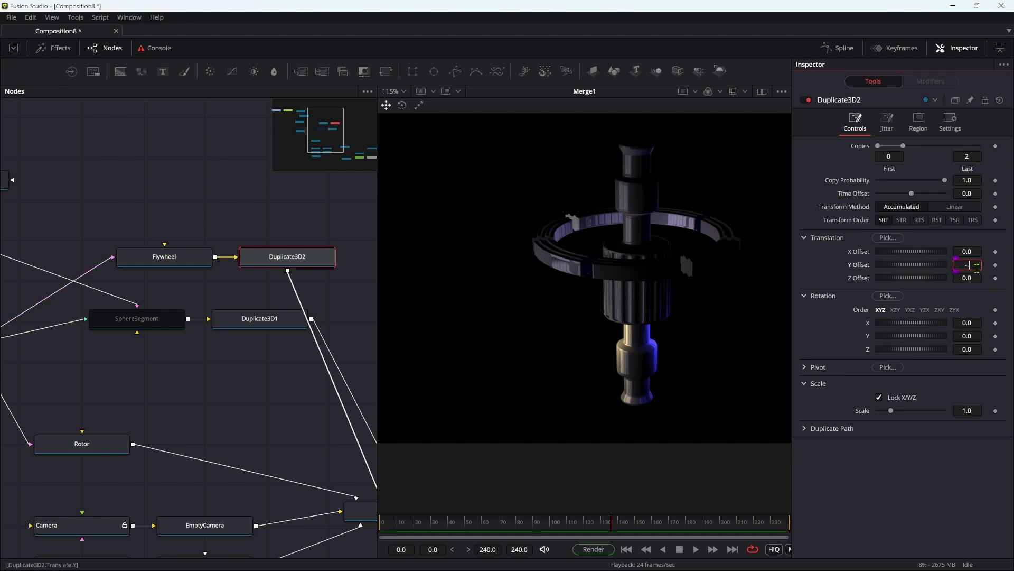
key("Return")
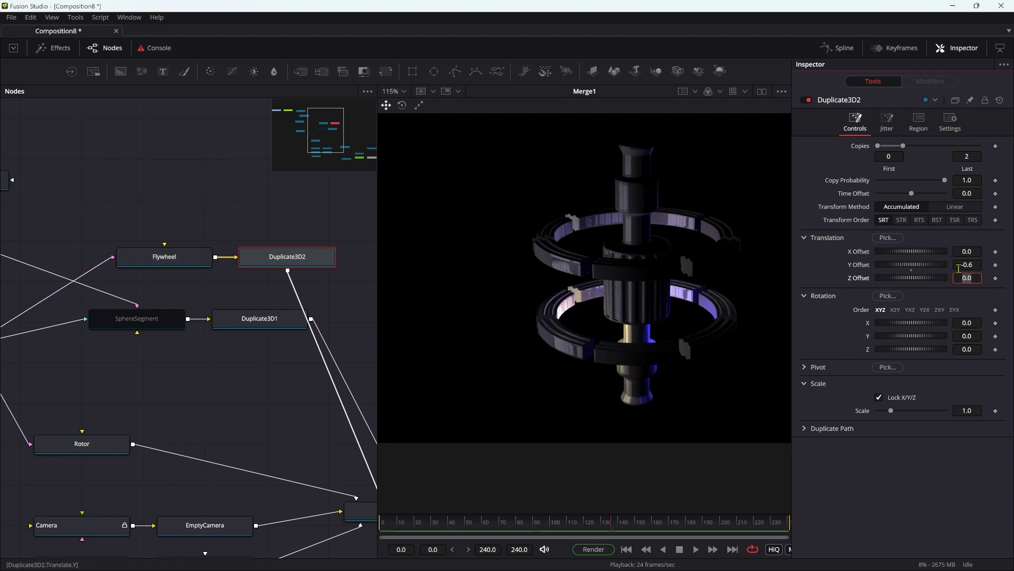
- Drive Flywheel's Y rotation with the expression time*-7 and scrub the timeline to check the spin
left_click(165, 256)
right_click(916, 243)
left_click(930, 401)
left_click(929, 256)
type("t")
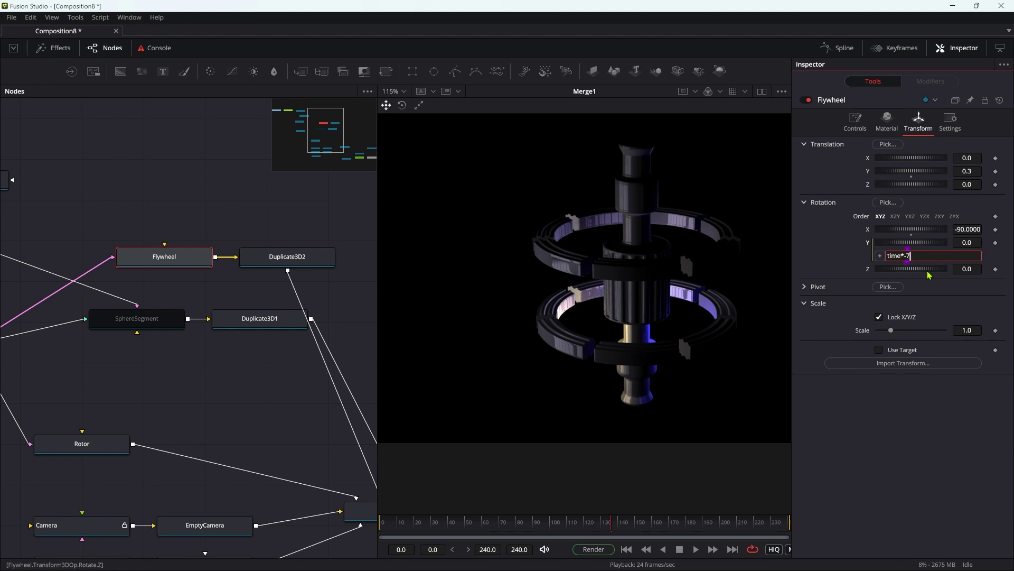
type("ime*-7")
key("Tab")
left_click_drag(523, 531, 586, 530)
- Copy the Flywheel and Duplicate3D2 nodes and paste the pair above the originals
left_click_drag(151, 192, 291, 270)
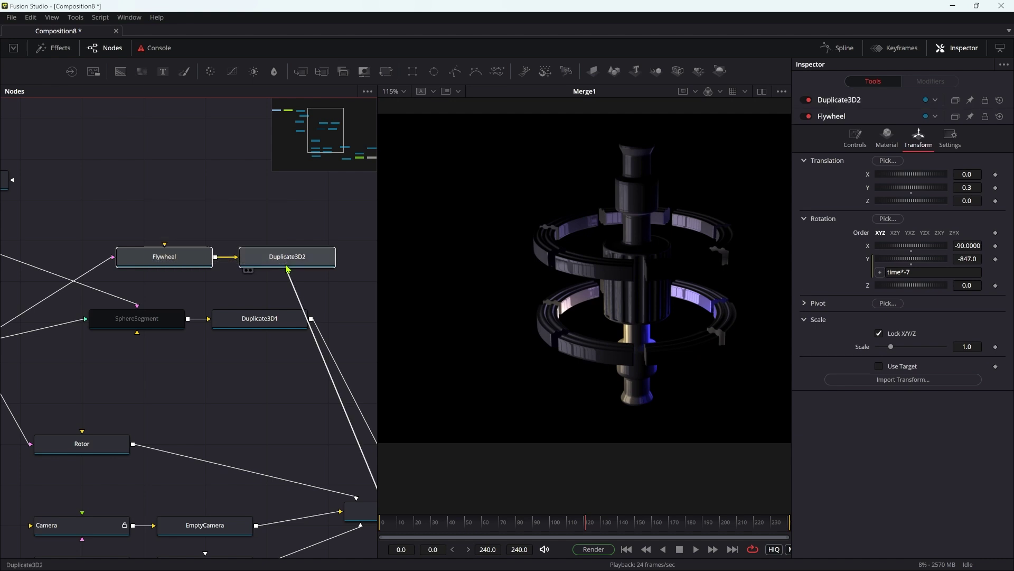
left_click(167, 194)
key("ctrl+v")
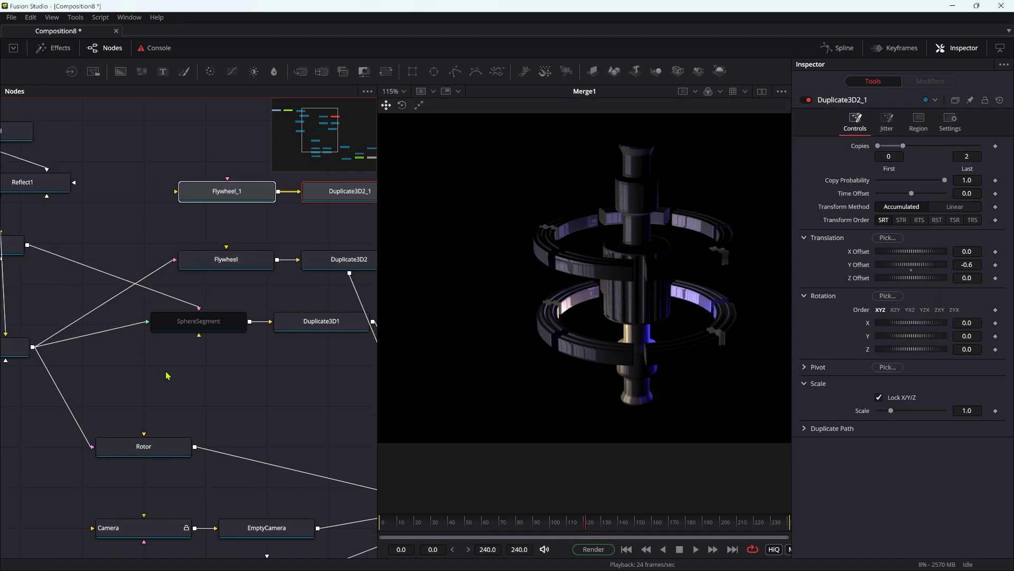
- Connect the Panels material to Flywheel_1 and the Duplicate3D2_1 output to RootNode
middle_click_drag(171, 376, 220, 378)
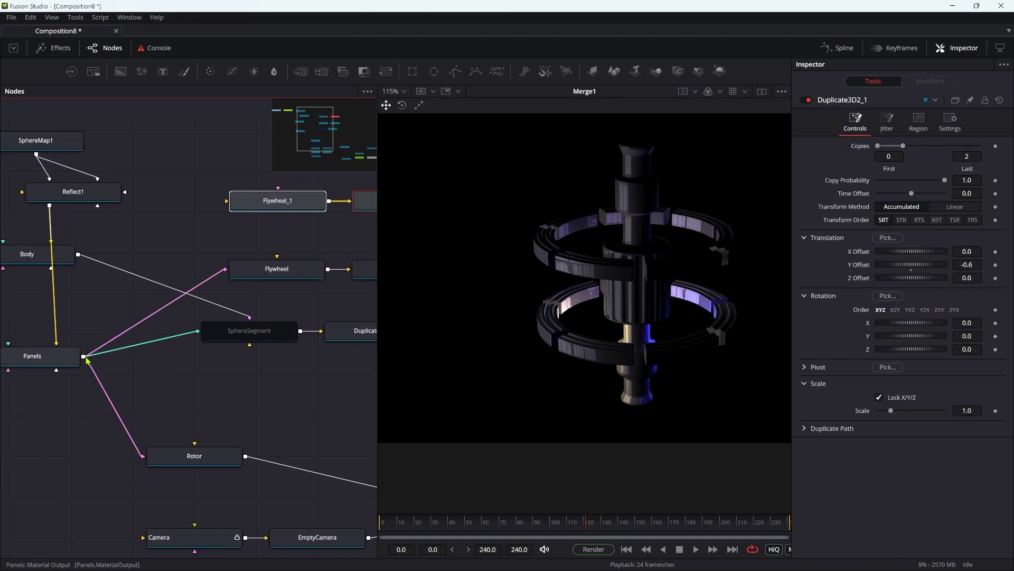
left_click_drag(98, 350, 278, 201)
middle_click_drag(305, 250, 121, 218)
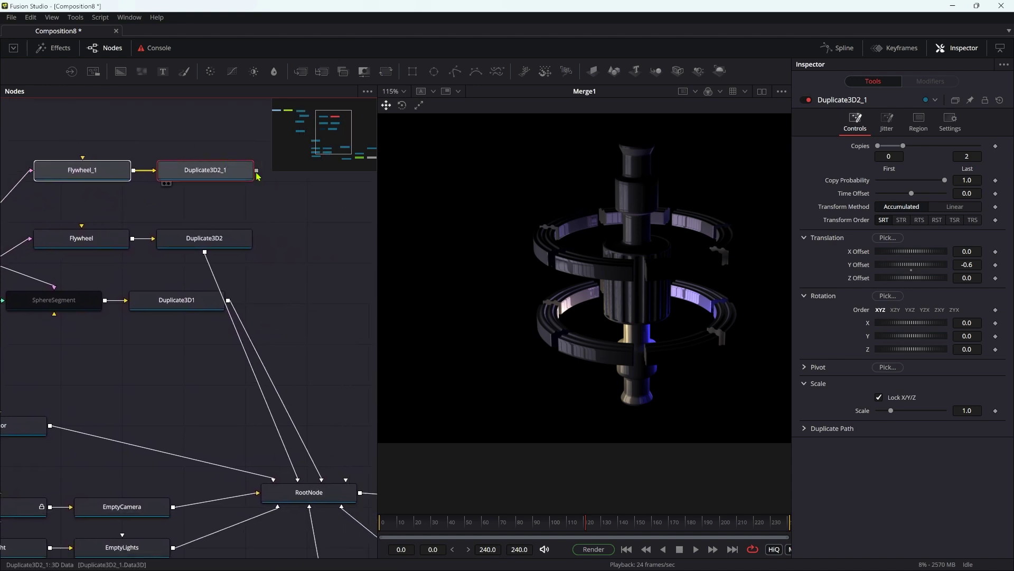
left_click_drag(257, 170, 329, 500)
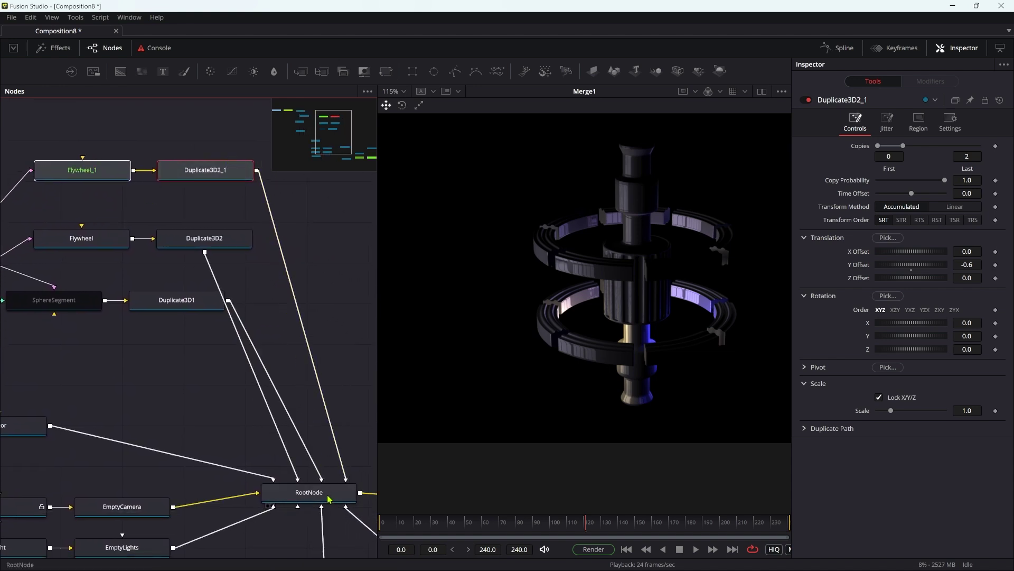
- Set Flywheel_1's scale to 0.75 and its Y translation to 0.6
left_click(85, 165)
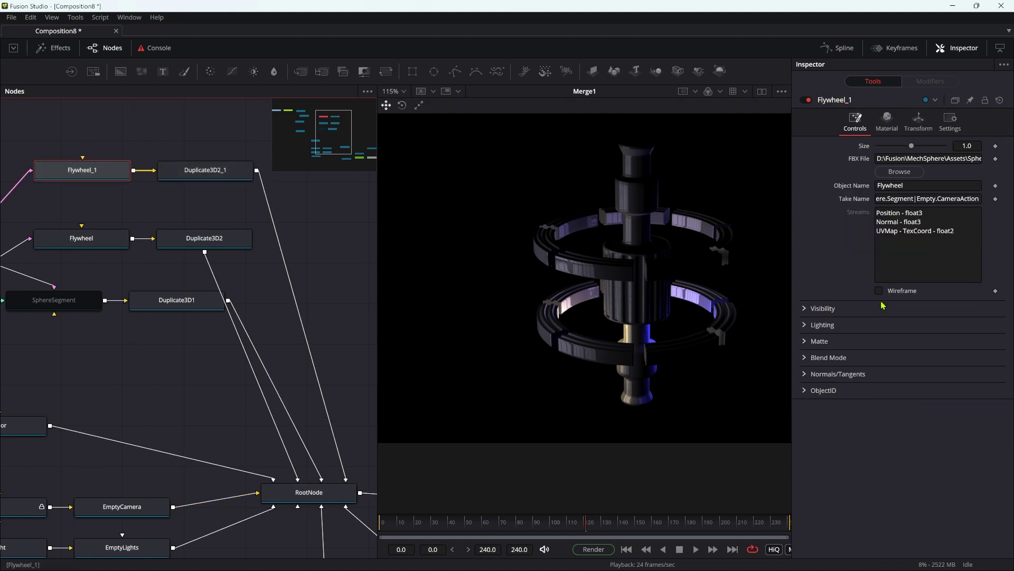
left_click(919, 120)
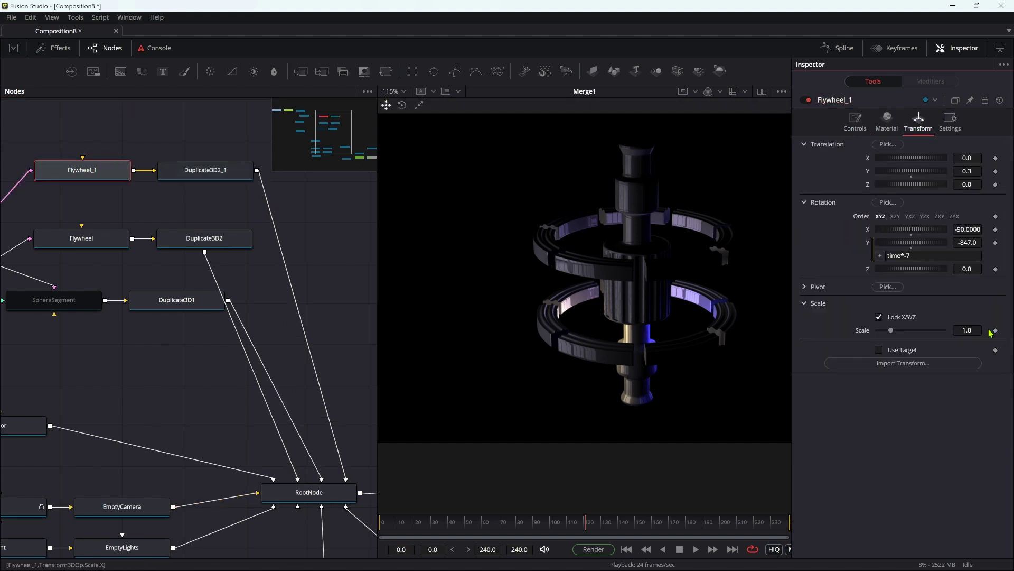
left_click(973, 330)
key("Tab")
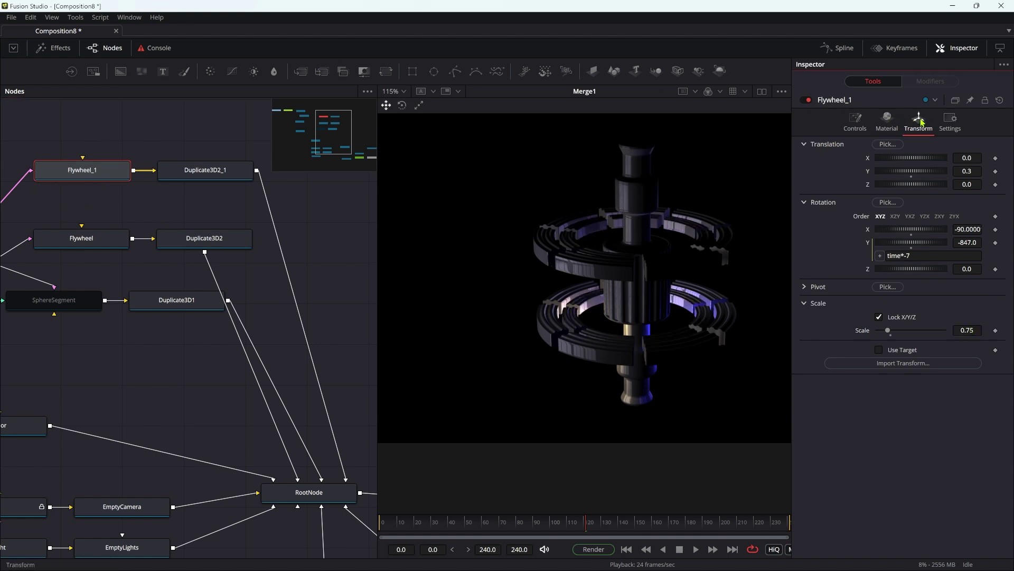
left_click(975, 171)
type(".6")
key("Return")
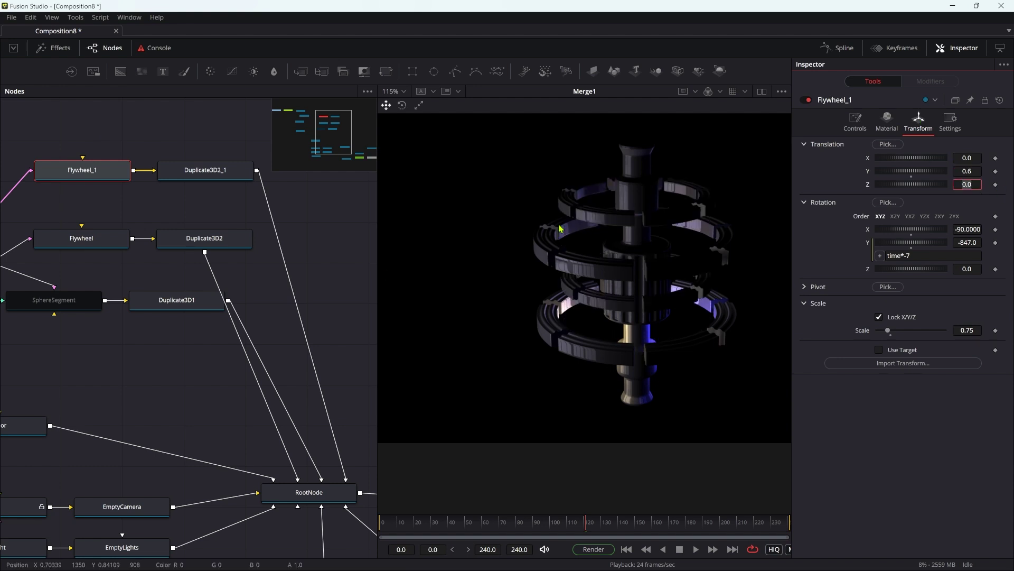
- Set the translation Y Offset of Duplicate3D2_1 to -1.2
left_click(195, 175)
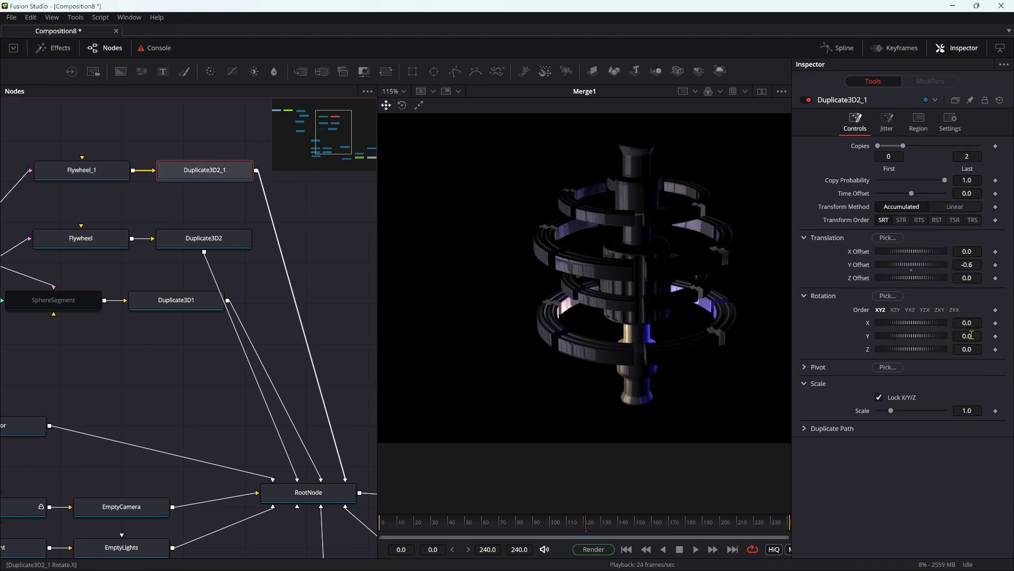
double_click(978, 265)
type("-1.2")
key("Tab")
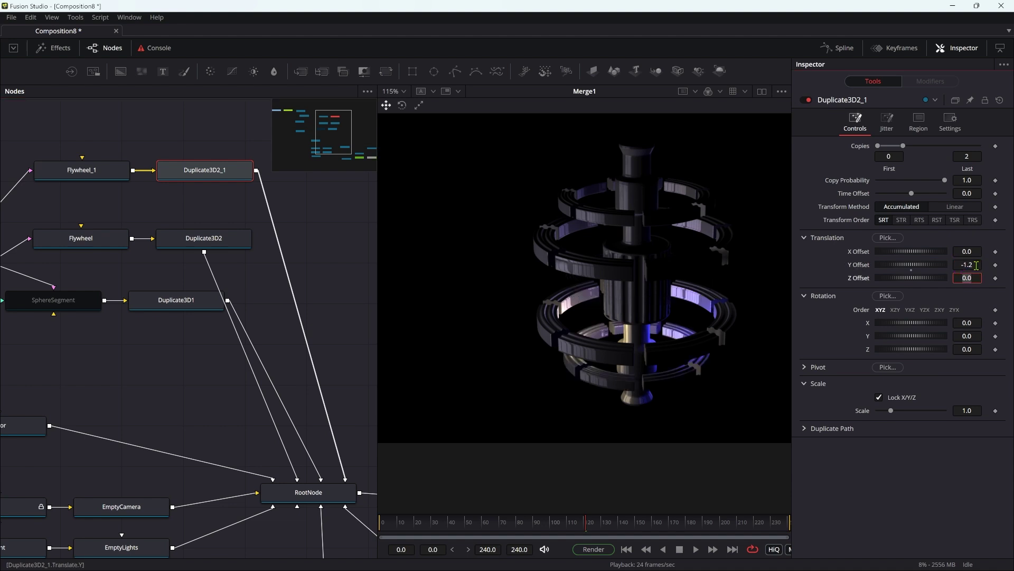
- Change Flywheel_1's Y rotation expression to time*11 and scrub the timeline to check its motion
left_click(90, 176)
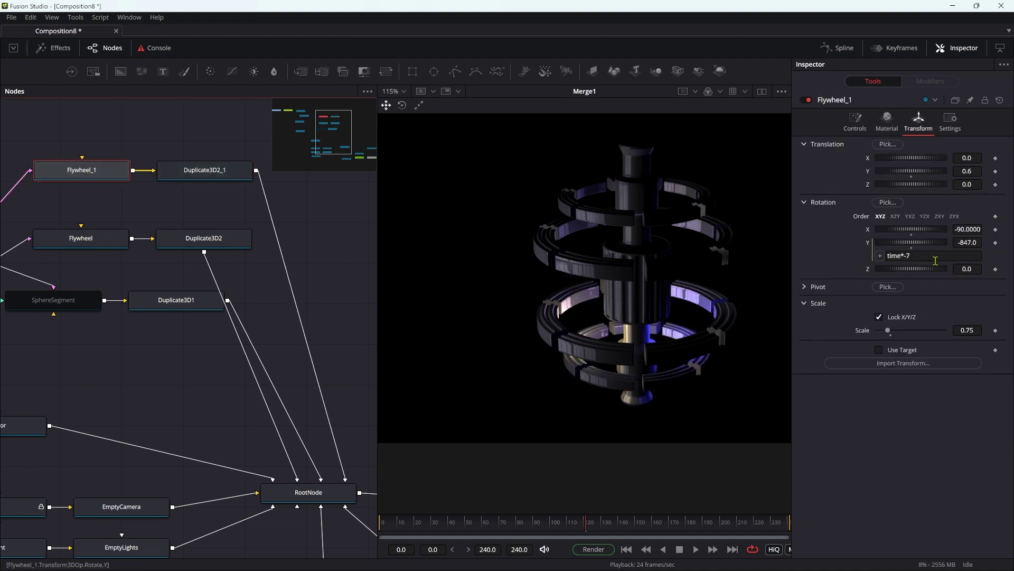
left_click(936, 259)
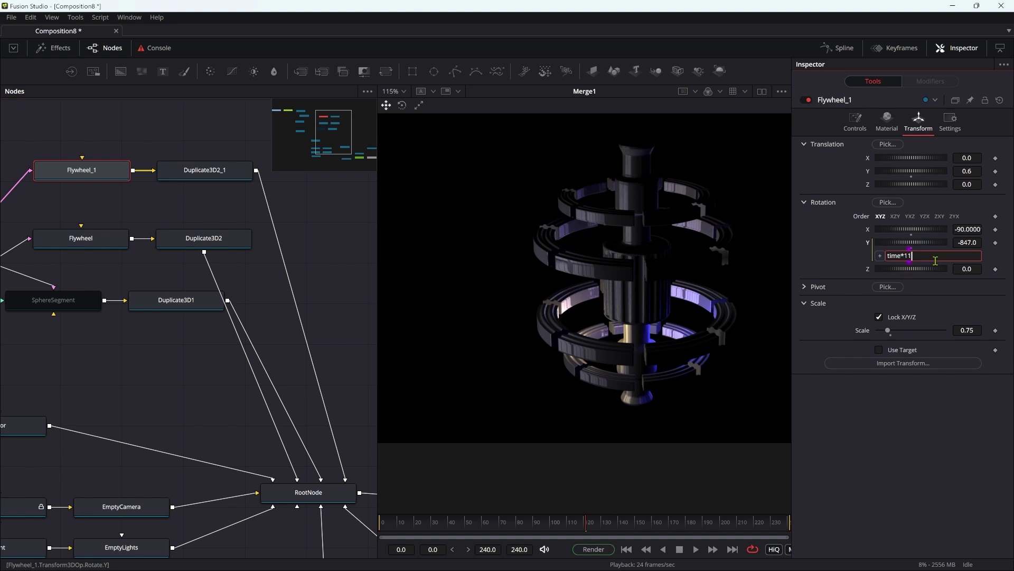
type("11")
key("Tab")
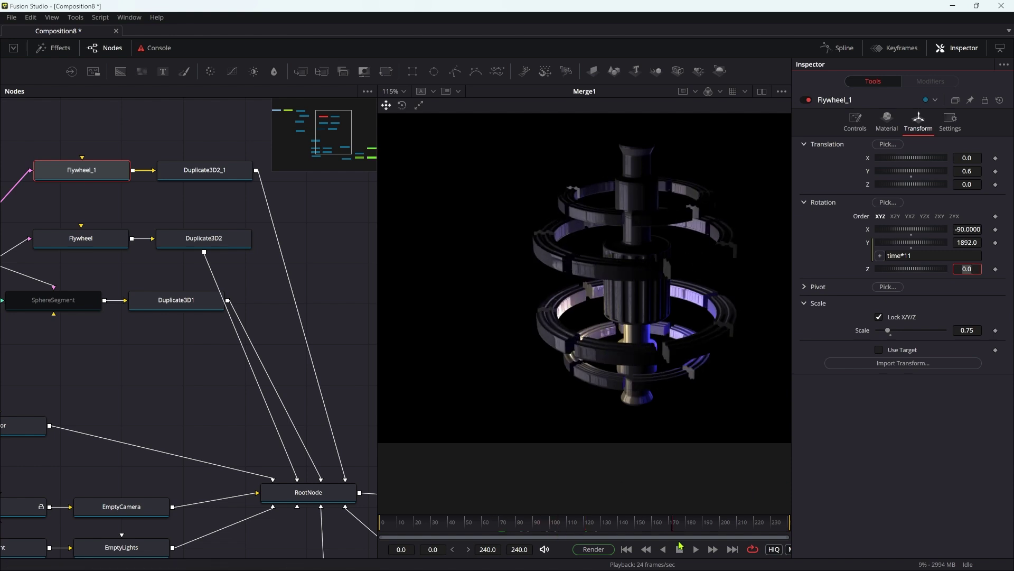
- Drive the Rotor node's Y rotation with an expression that multiplies time by a factor
middle_click_drag(106, 370, 286, 331)
left_click(240, 362)
left_click(919, 120)
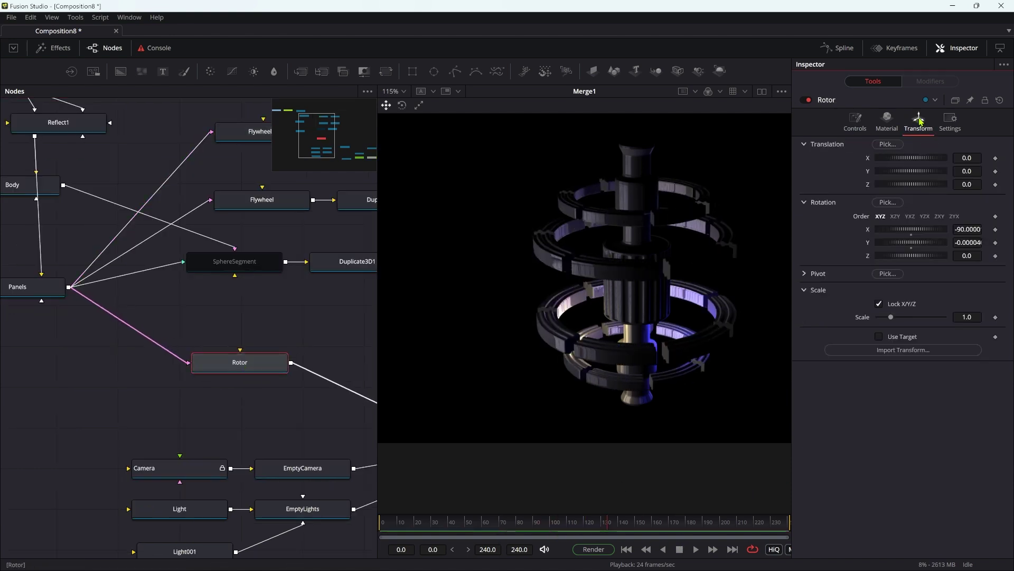
right_click(919, 244)
left_click(929, 397)
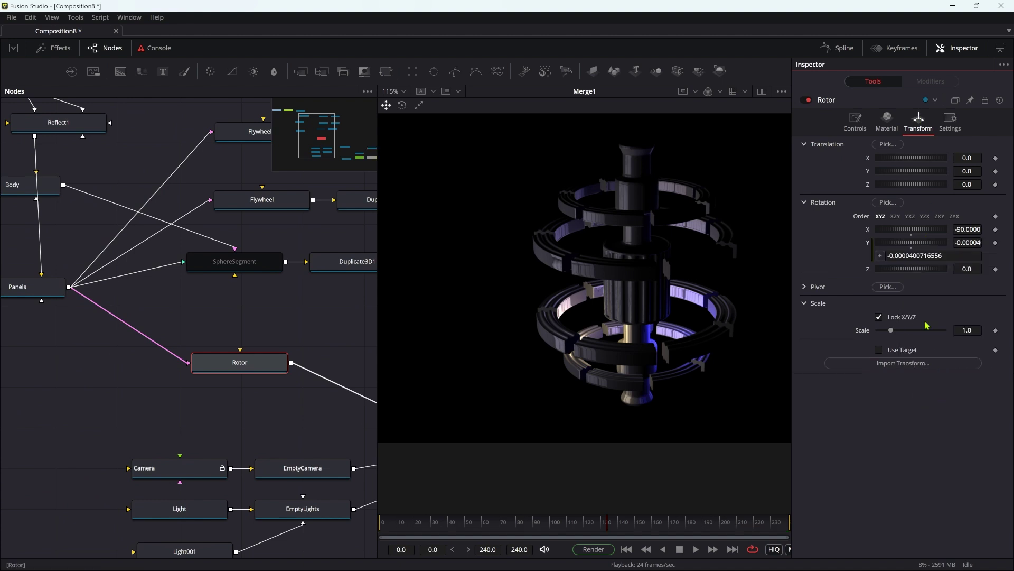
left_click(947, 257)
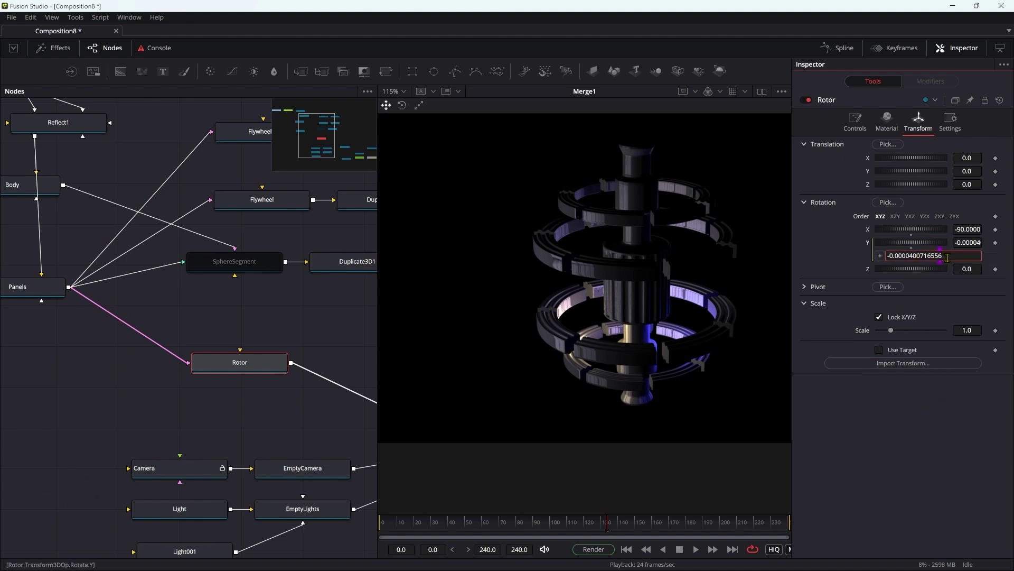
key("ctrl+a")
type("time")
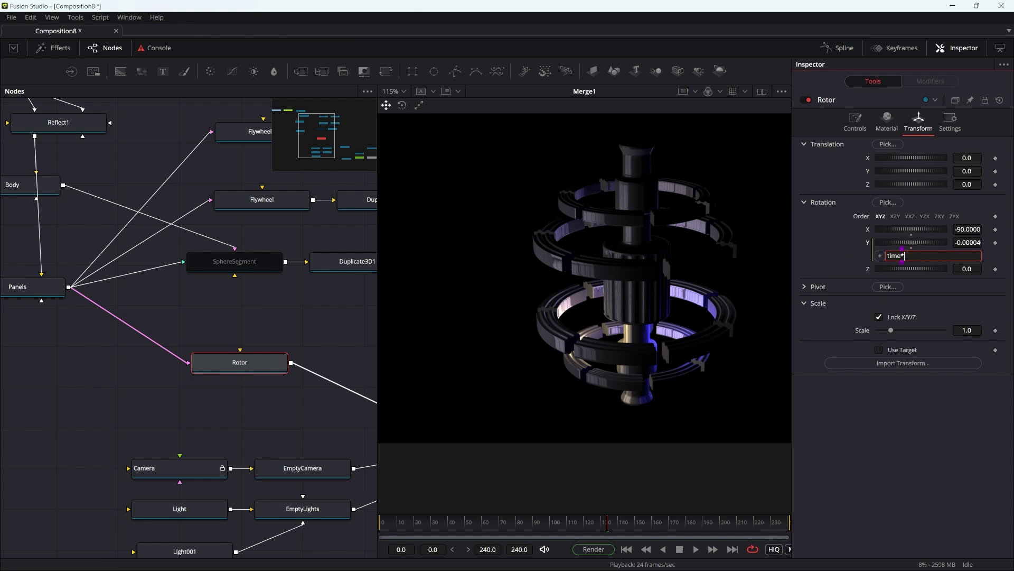
key("Return")
- Re-enable the SphereSegment node and scrub the timeline to check the full sphere animation
left_click(252, 263)
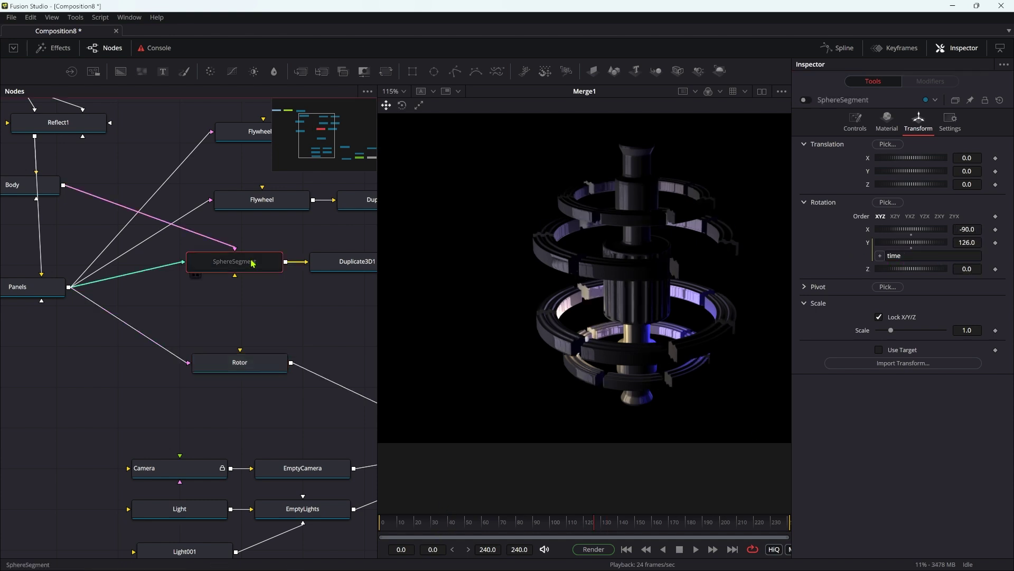
key("ctrl+p")
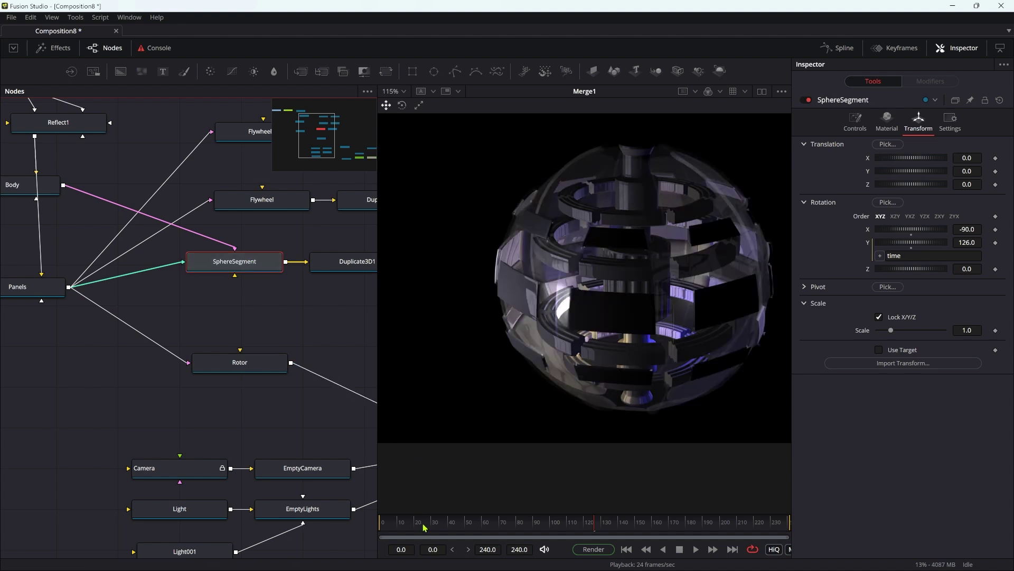
- Keyframe EmptyCamera's X rotation at the first frame with a value of -120
middle_click_drag(293, 435, 219, 331)
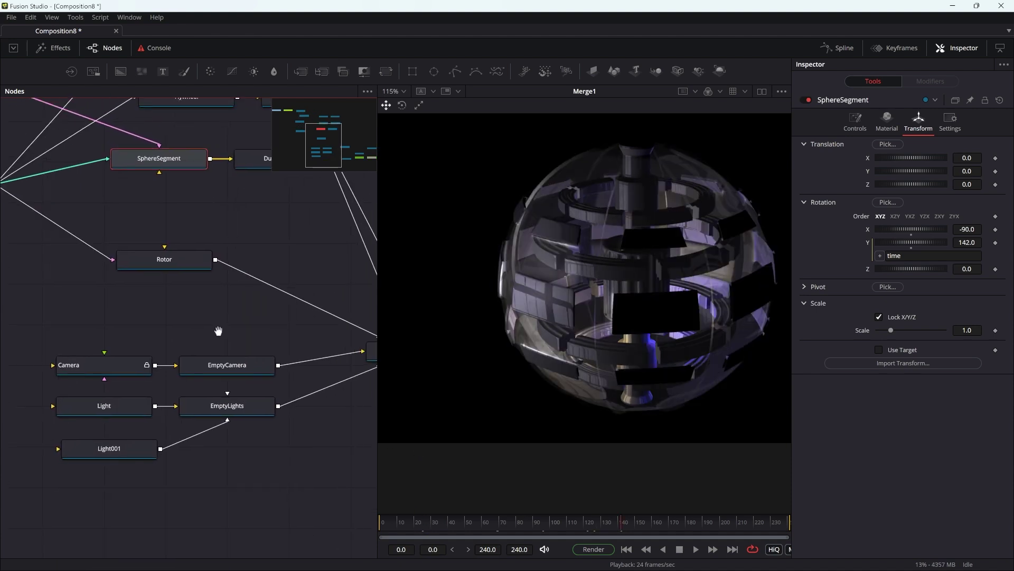
left_click(224, 371)
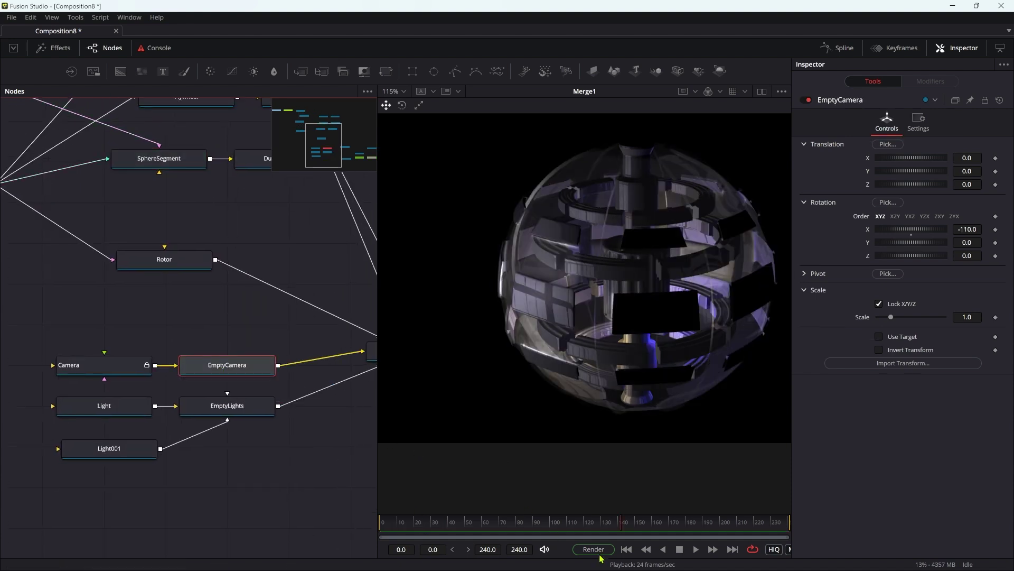
left_click(626, 550)
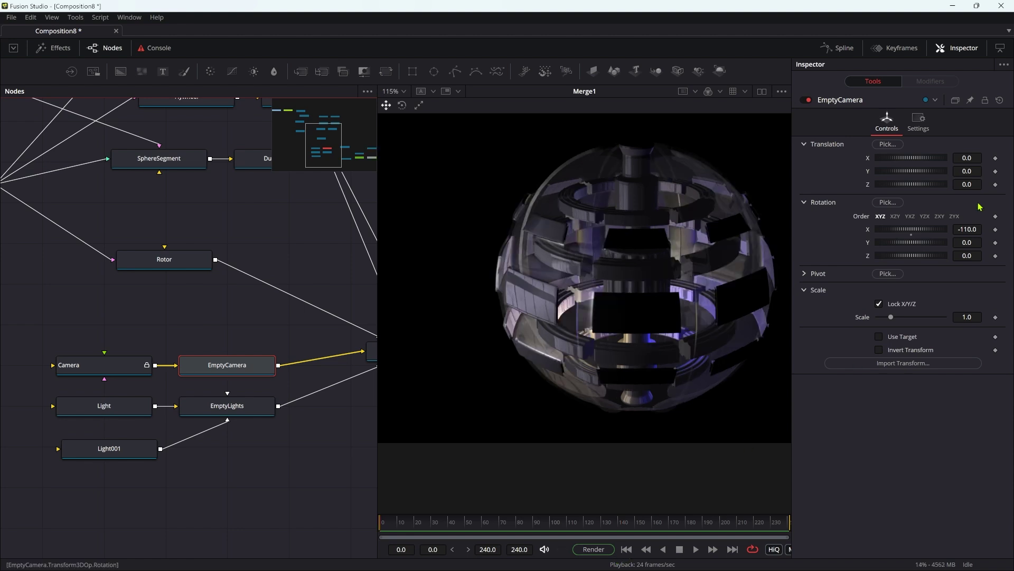
left_click(979, 229)
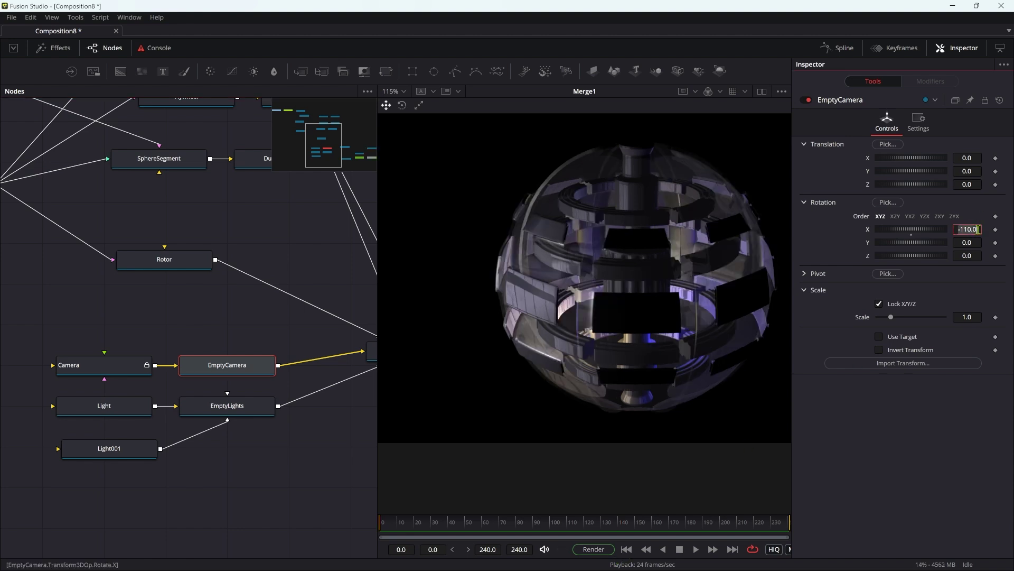
left_click(996, 231)
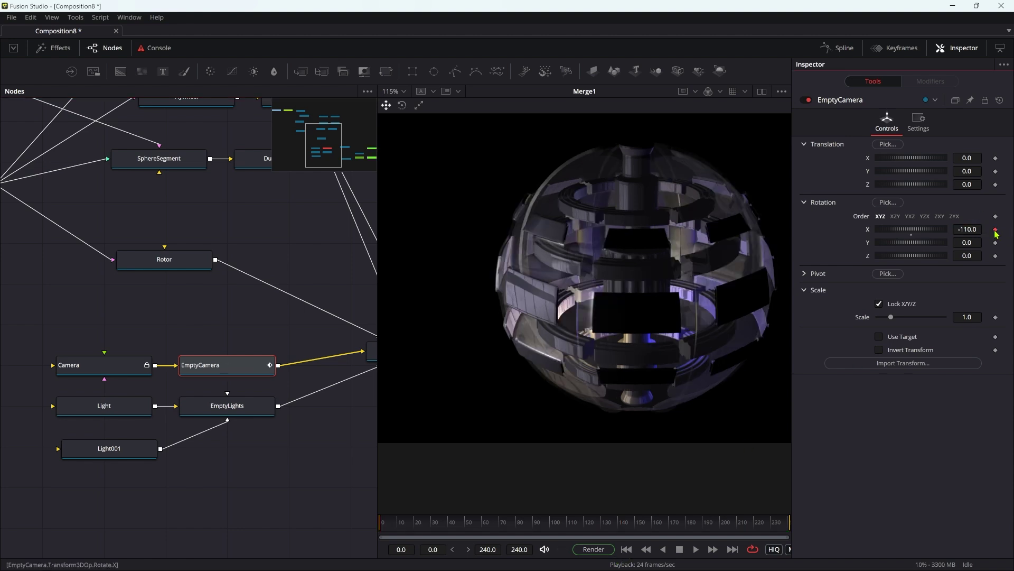
left_click(978, 229)
type("-120")
key("Tab")
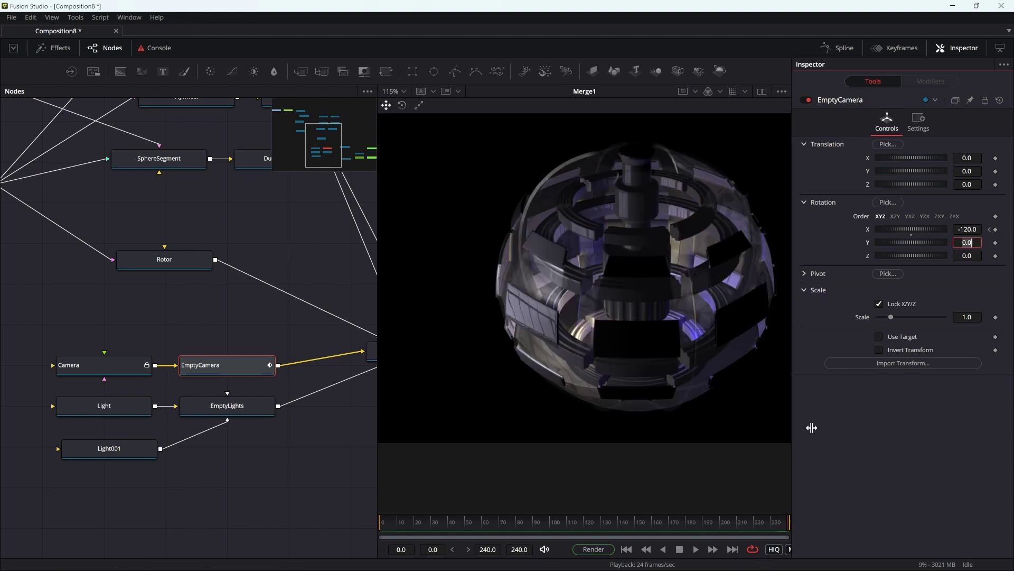
- Keyframe EmptyCamera's X rotation at the last frame with a value of -30
left_click(979, 229)
type("-30")
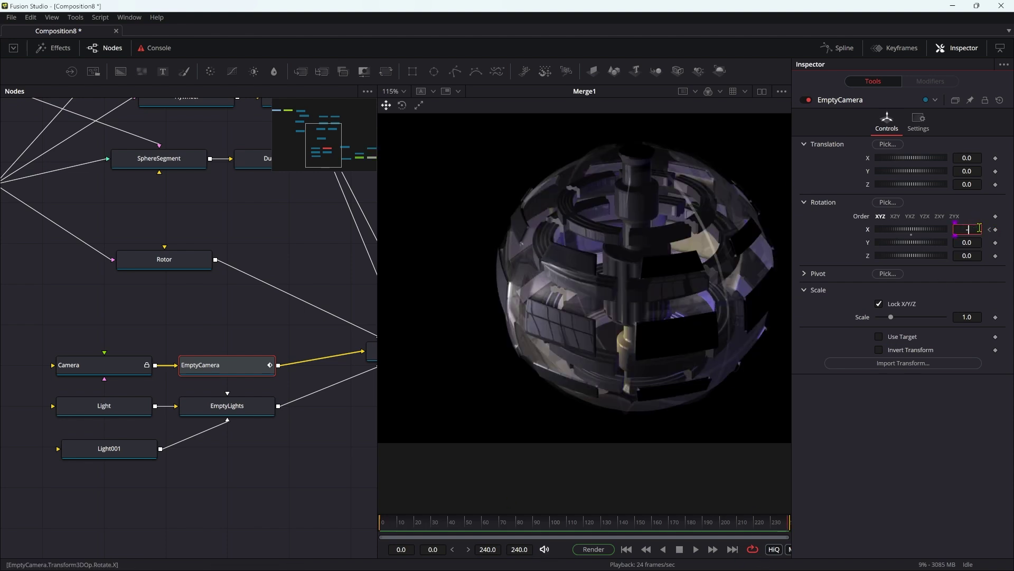
key("Tab")
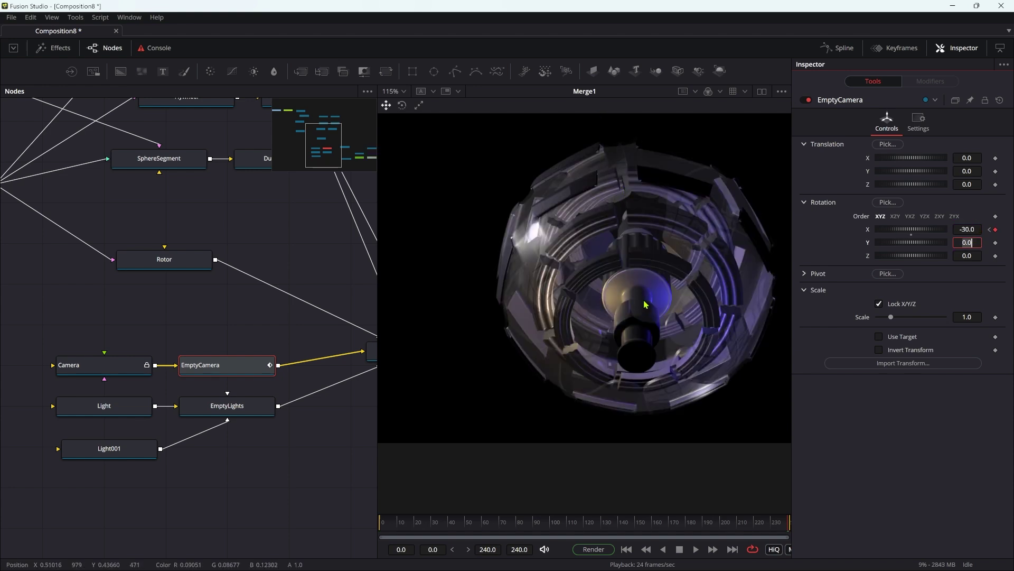
- Drive the EmptyLights node's Y translation with the expression sin(time/24)*.75 and scrub the timeline to check it
left_click(503, 530)
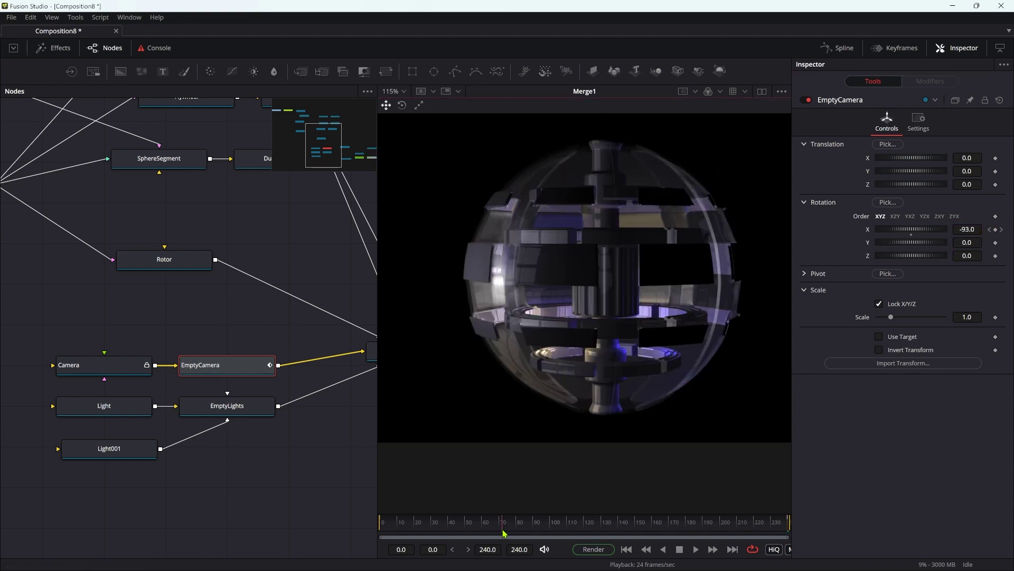
left_click(237, 405)
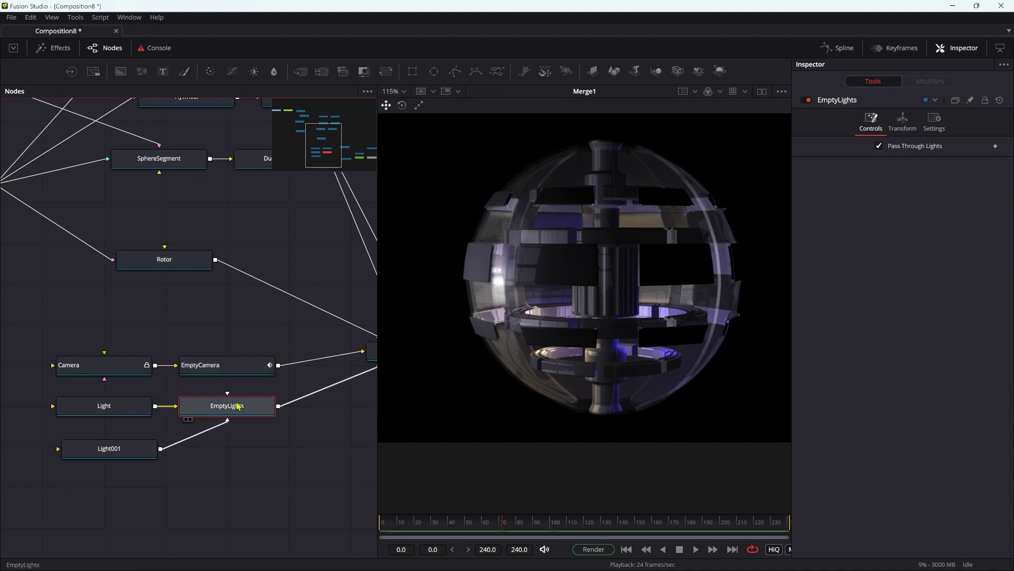
left_click(903, 121)
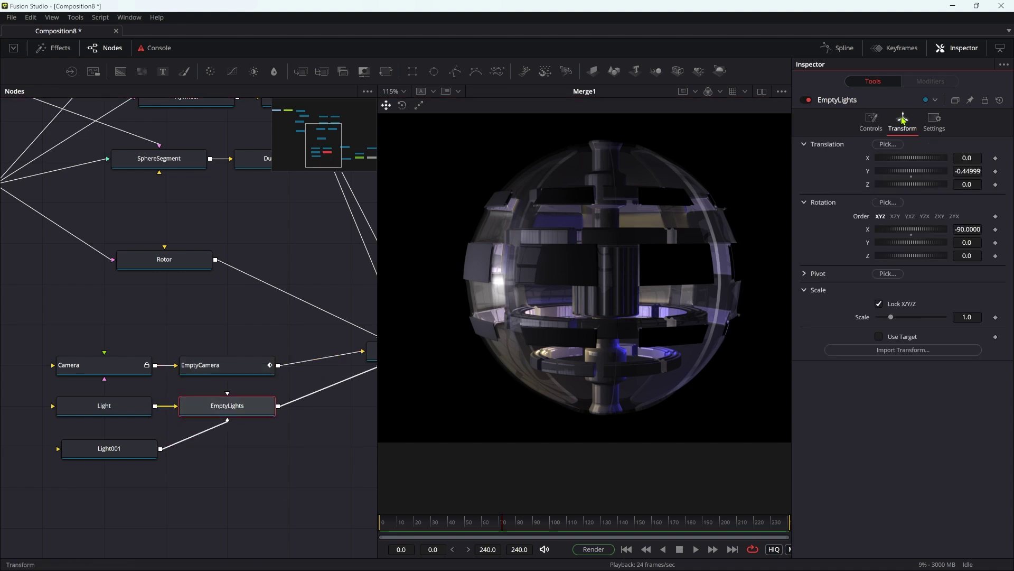
right_click(912, 172)
left_click(935, 193)
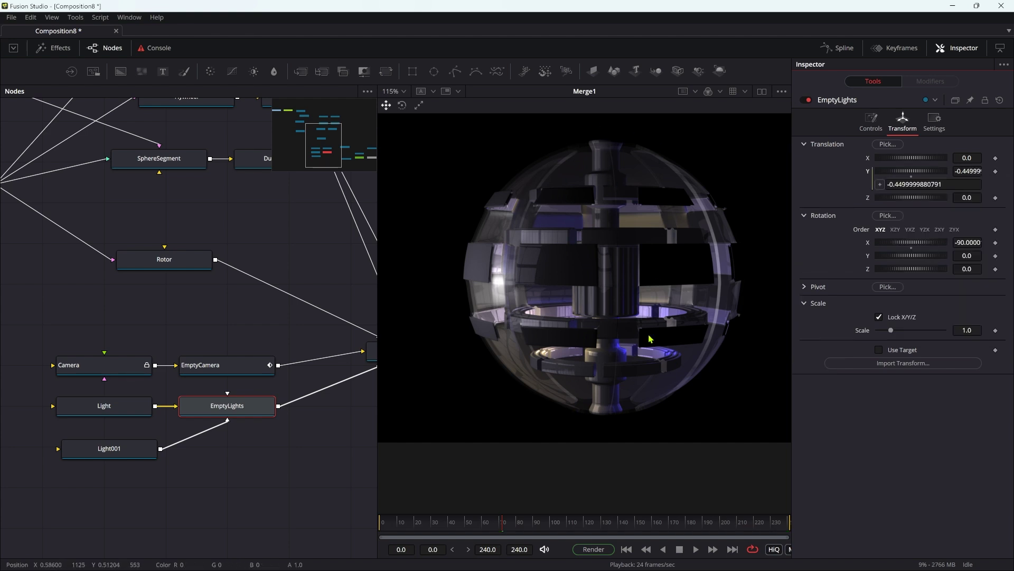
left_click(961, 185)
type("s")
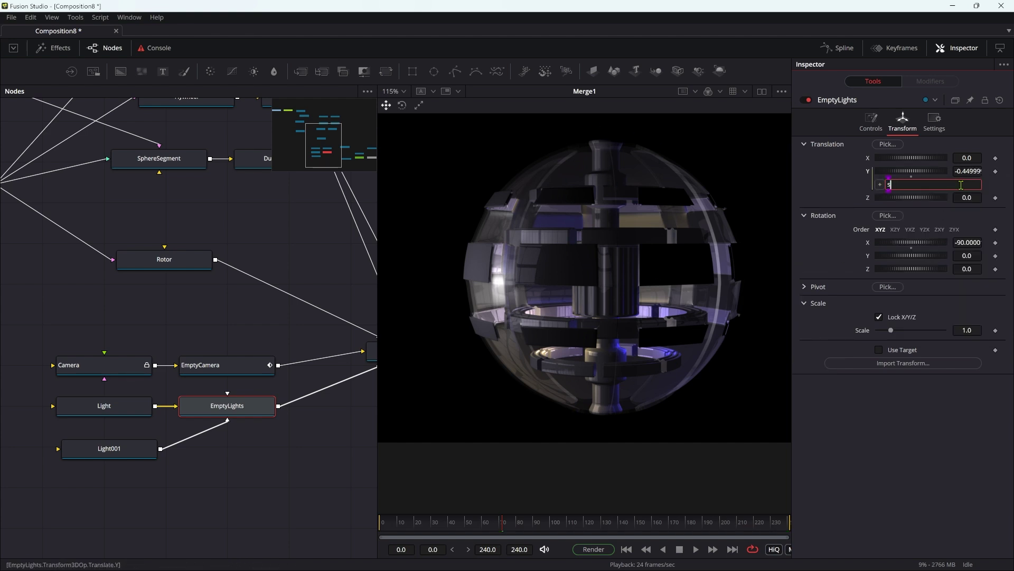
type("in(time/24)*")
type(".75")
key("Tab")
left_click_drag(582, 523, 620, 529)
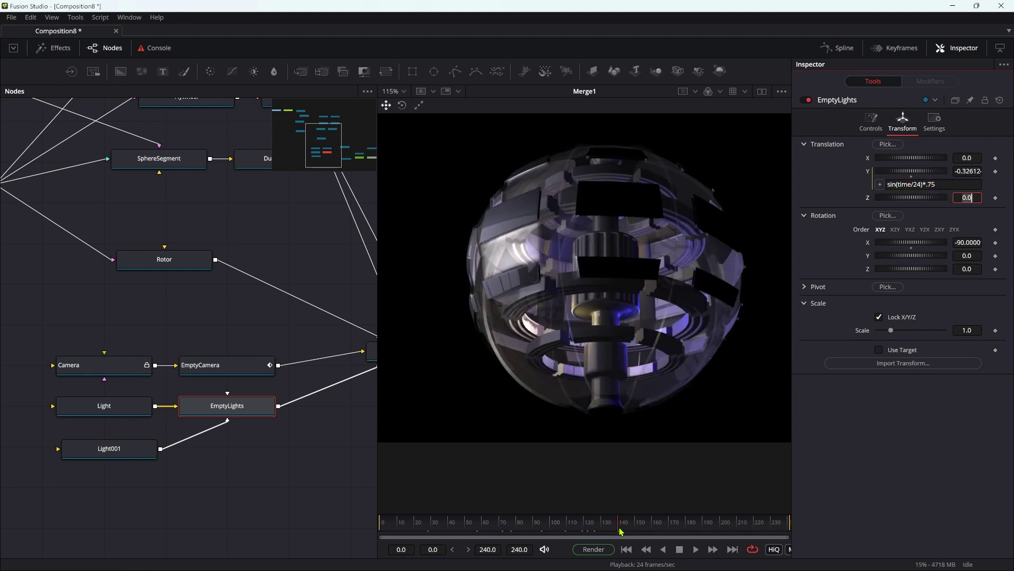
- Drive the EmptyLights node's Y rotation with the expression -time*3 and scrub the timeline to check the moving lights
right_click(913, 257)
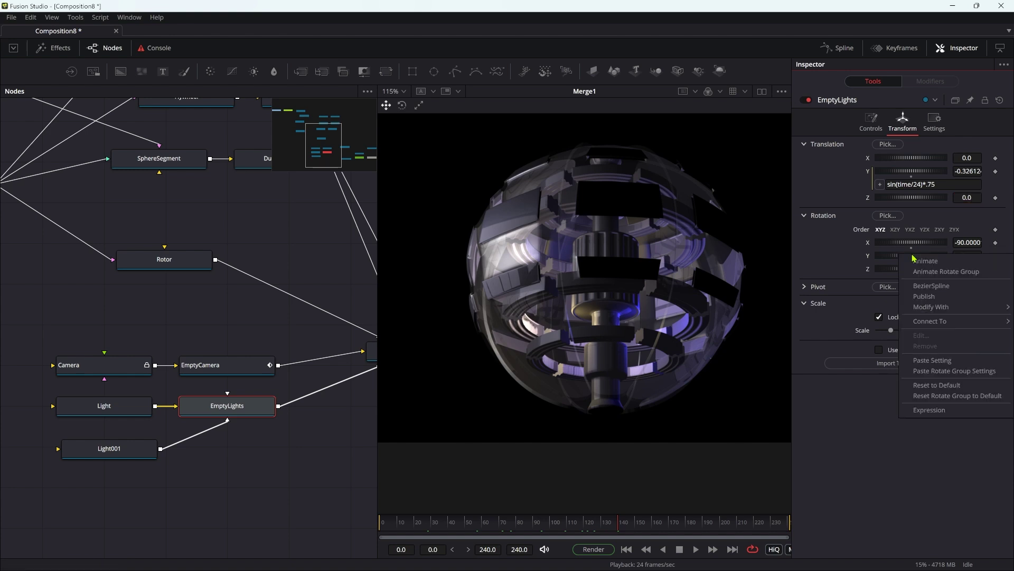
left_click(929, 409)
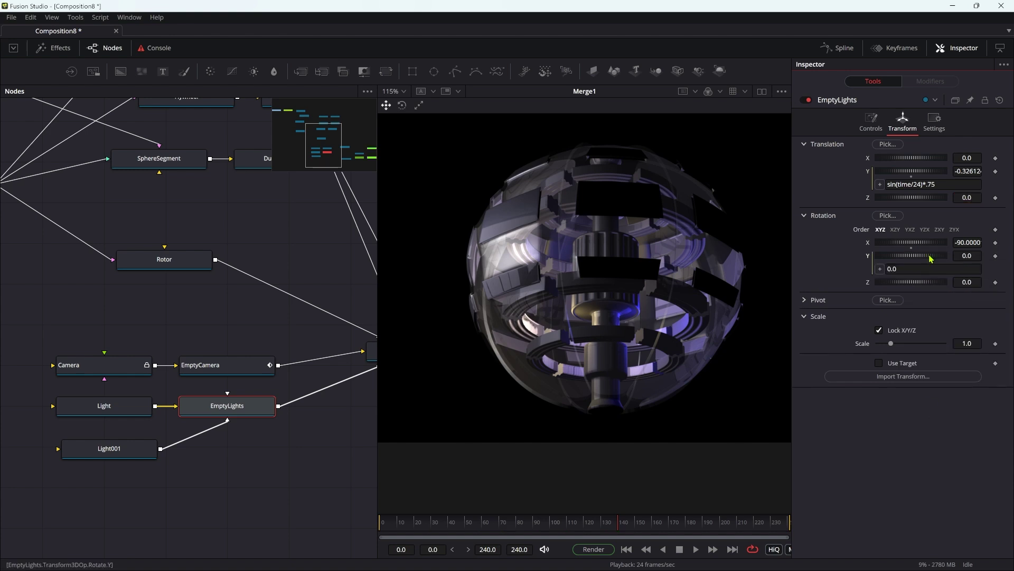
left_click(916, 268)
key("BackSpace")
key("BackSpace")
key("BackSpace")
type("-time")
key("Tab")
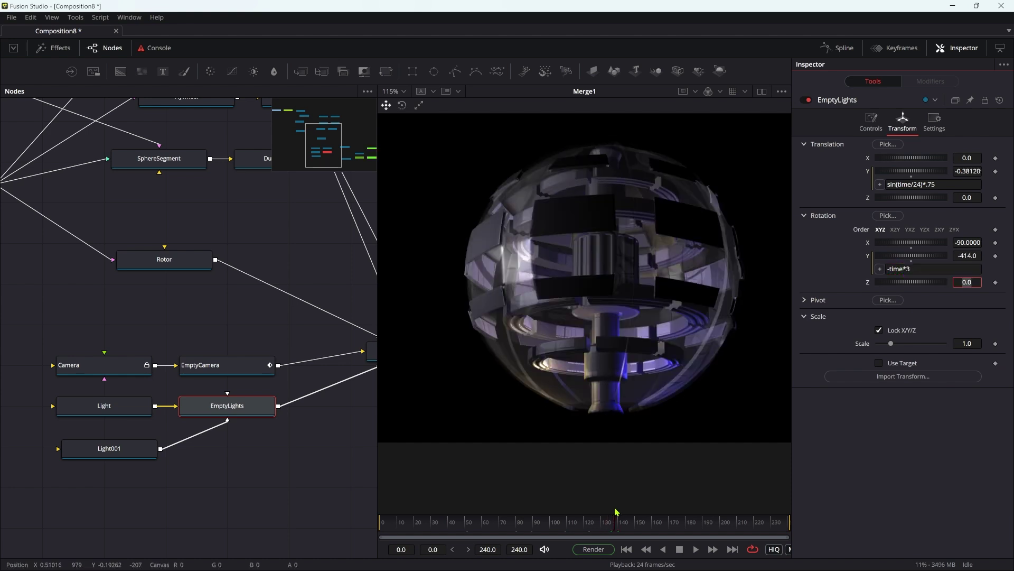
left_click_drag(639, 519, 700, 526)
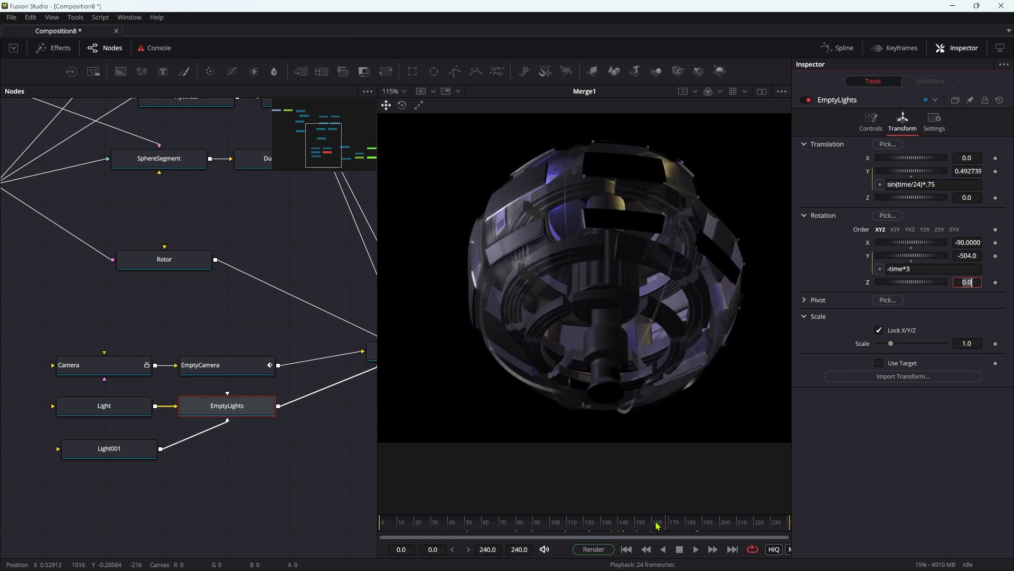
left_click_drag(652, 525, 628, 525)
- Rearrange the PointLight5 and PointLight5_1 nodes into free space below RootNode
scroll(208, 435, "right", 5, "shift")
scroll(208, 434, "up", 4)
scroll(212, 433, "down", 4)
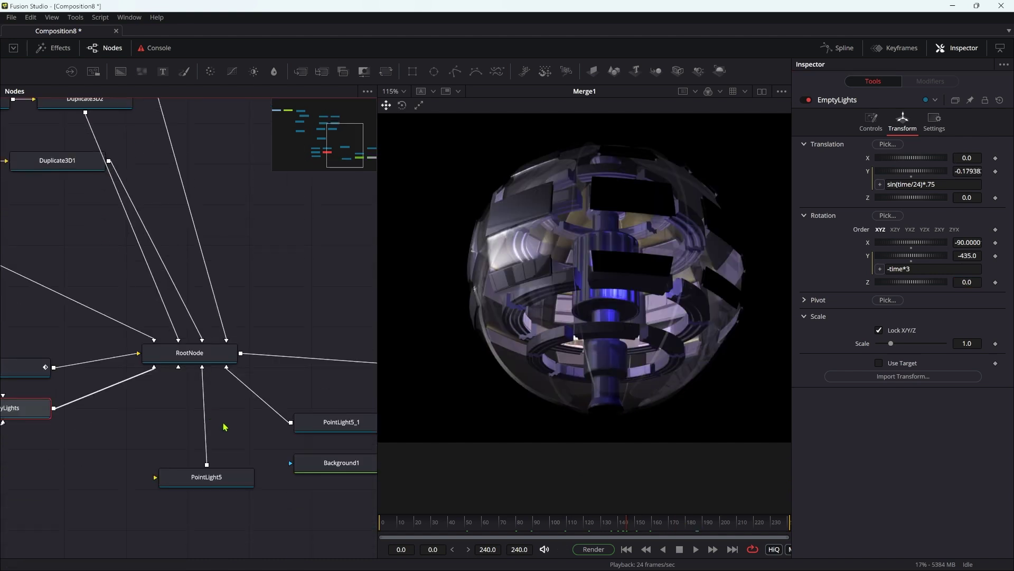
scroll(225, 427, "down", 2)
left_click_drag(240, 447, 164, 468)
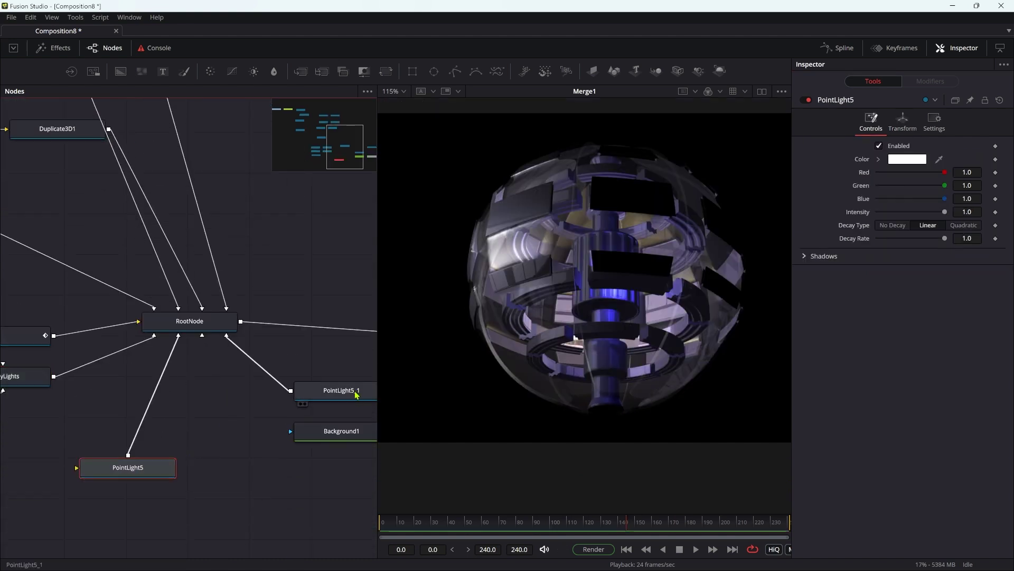
left_click_drag(356, 396, 259, 512)
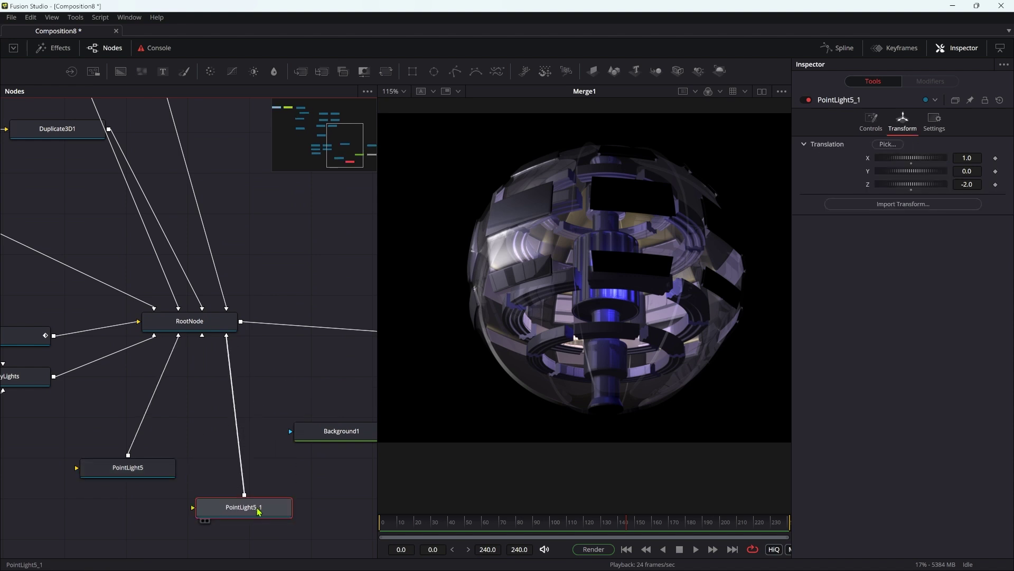
- Paste a copy of the PointLight5_1 node beside it and connect the copy to RootNode
key("ctrl+c")
left_click(317, 509)
key("ctrl+v")
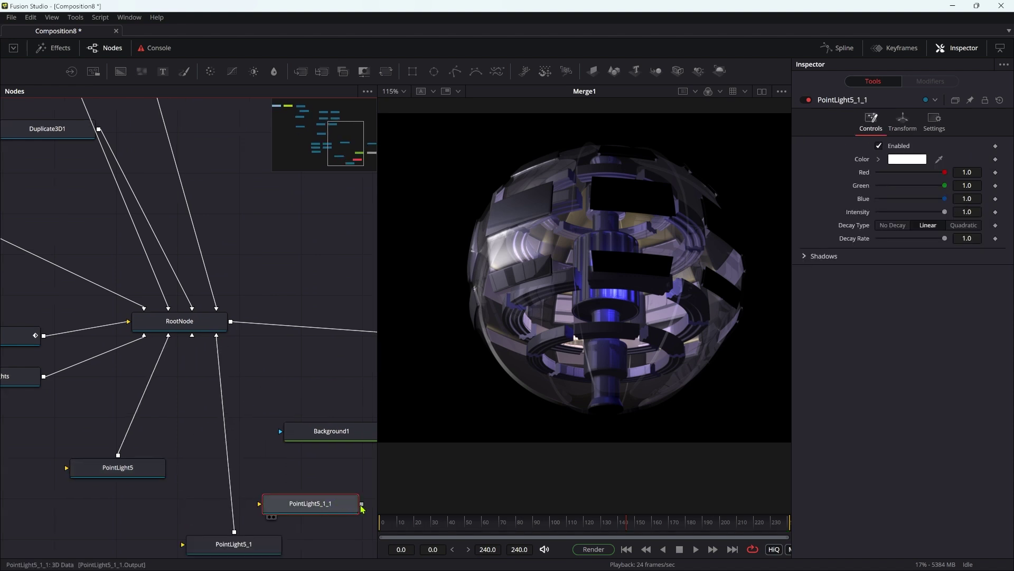
left_click_drag(362, 509, 203, 330)
- Place the copied point light at X 0, Y -1.25, Z 0 and set its intensity to about 0.394
left_click(902, 122)
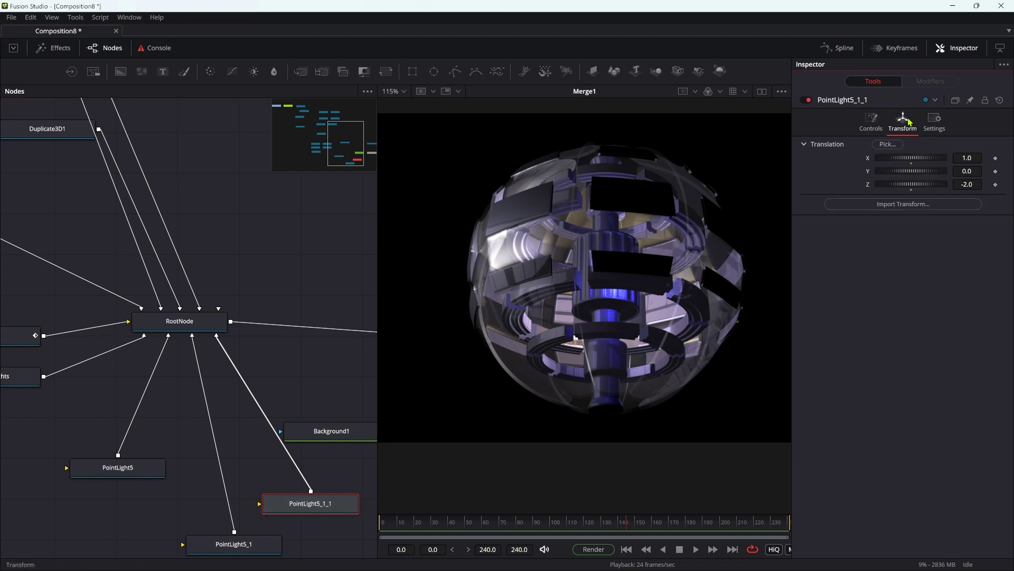
left_click(966, 157)
type("0")
key("Tab")
type("-1.25")
key("Tab")
type("0")
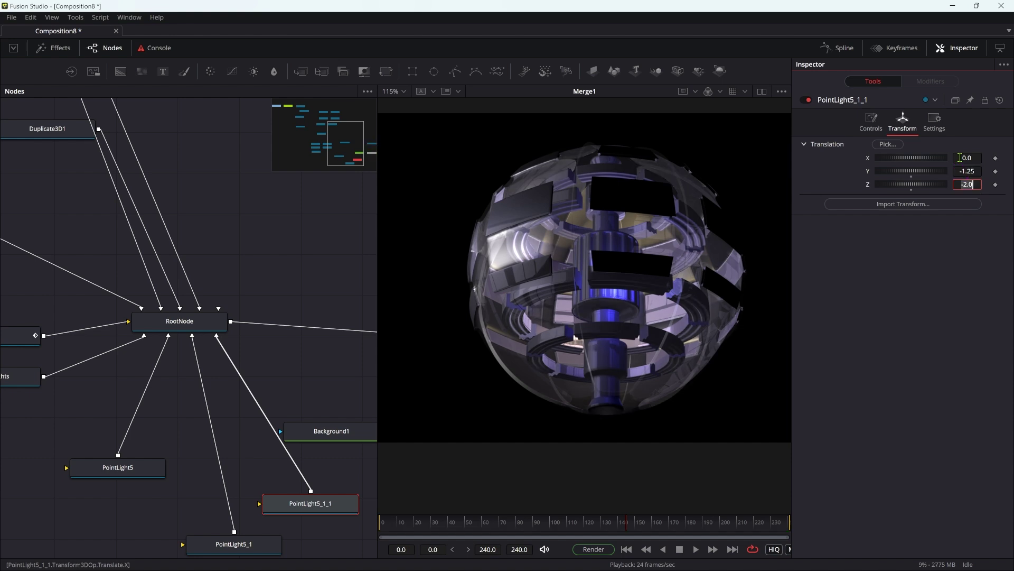
key("Tab")
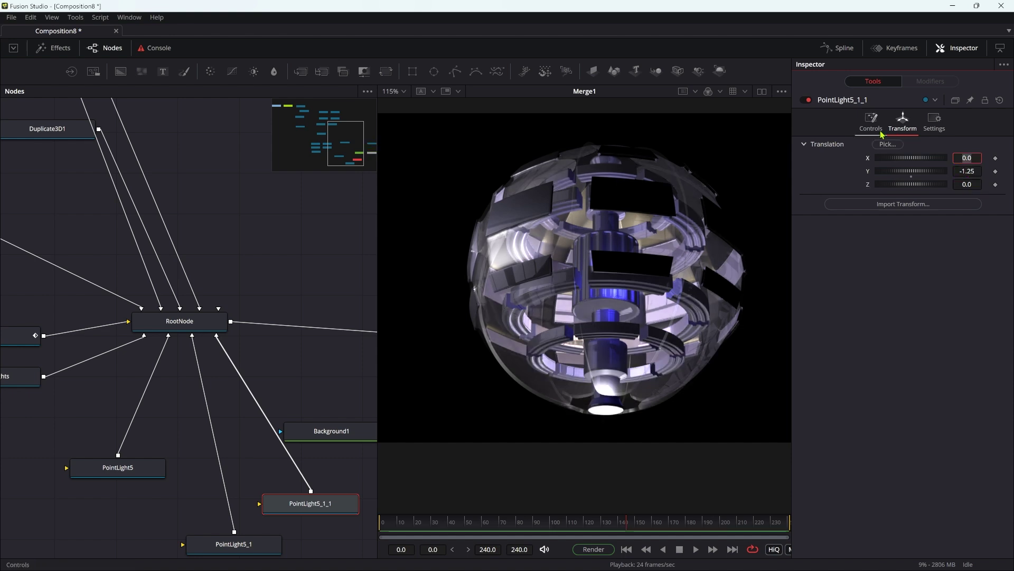
left_click(870, 121)
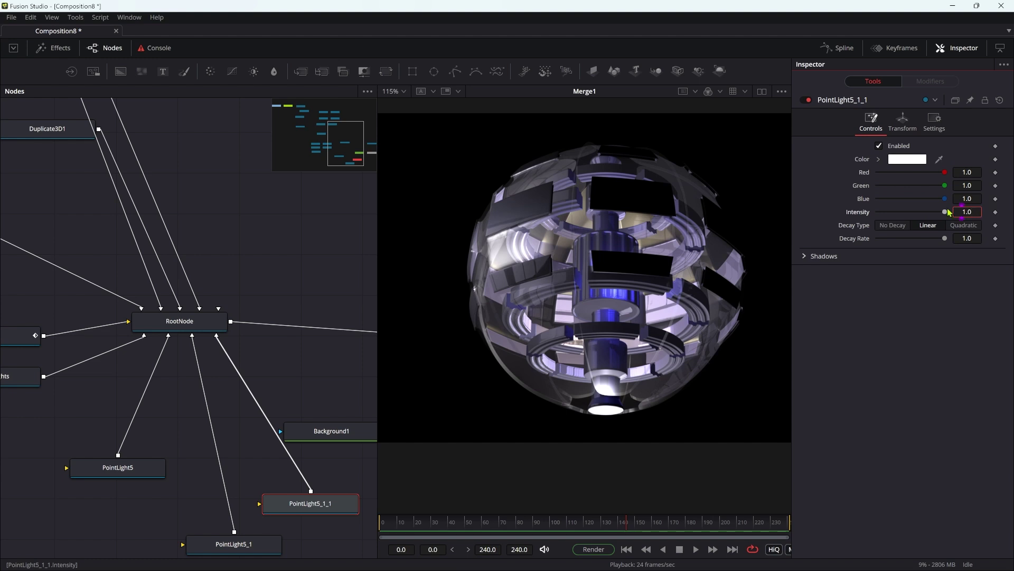
left_click_drag(946, 211, 904, 212)
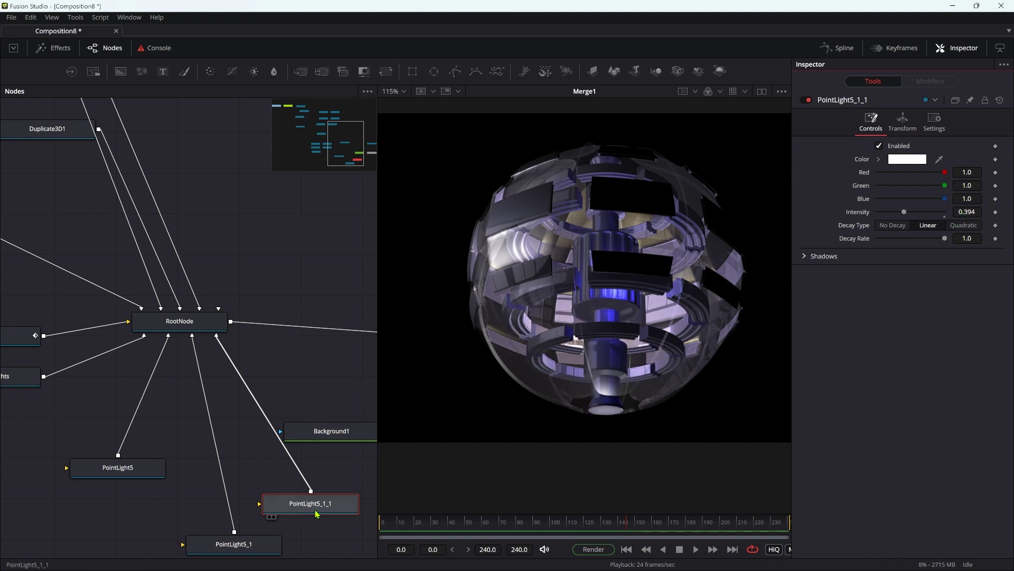
- Add a Duplicate 3D node after the PointLight5_1_1 light and set its Y offset to 2.5
key("shift+space")
type("du")
key("Return")
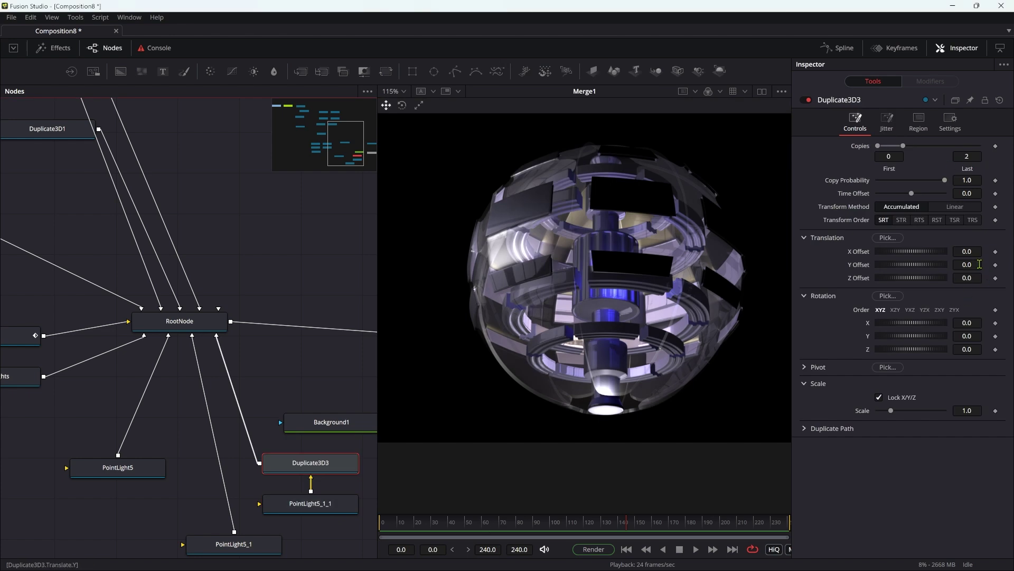
left_click(978, 263)
type("2.5")
key("Tab")
- Toggle the PointLight5_1_1 node off and on to compare its effect on the sphere's lighting
left_click(335, 506)
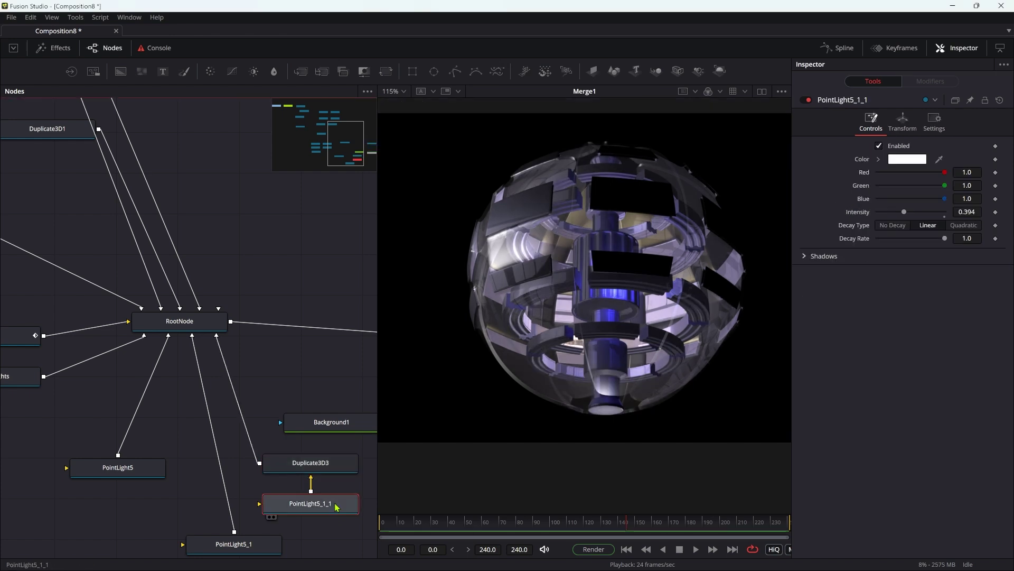
key("ctrl+p")
key("ctrl+p")
scroll(466, 321, "down", 2)
- Set PointLight5_1's translation to X 2.0 and Z 0.0, and scrub the timeline to check the lighting
left_click(261, 544)
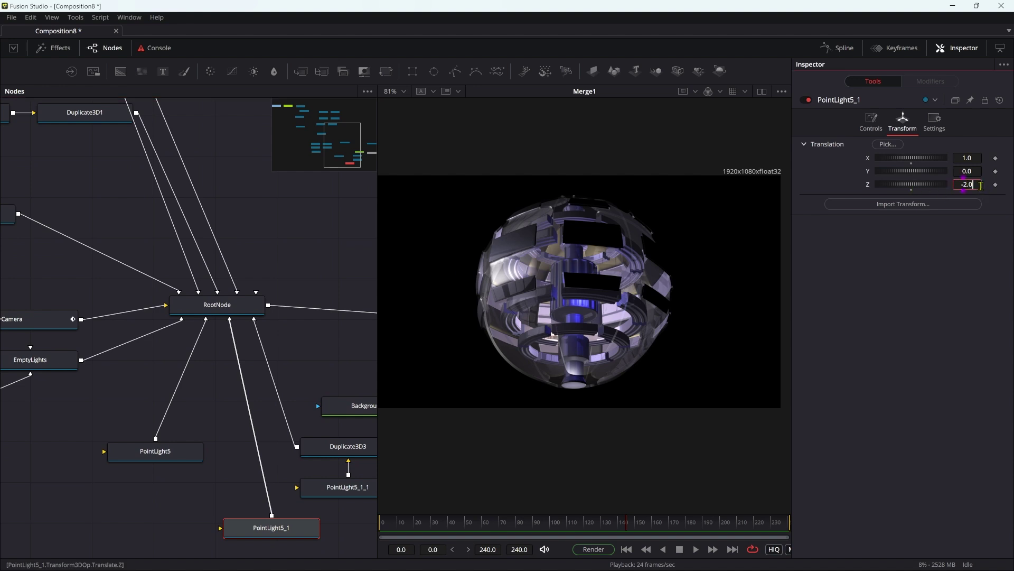
left_click(976, 157)
scroll(976, 157, "up", 1)
scroll(970, 184, "up", 2)
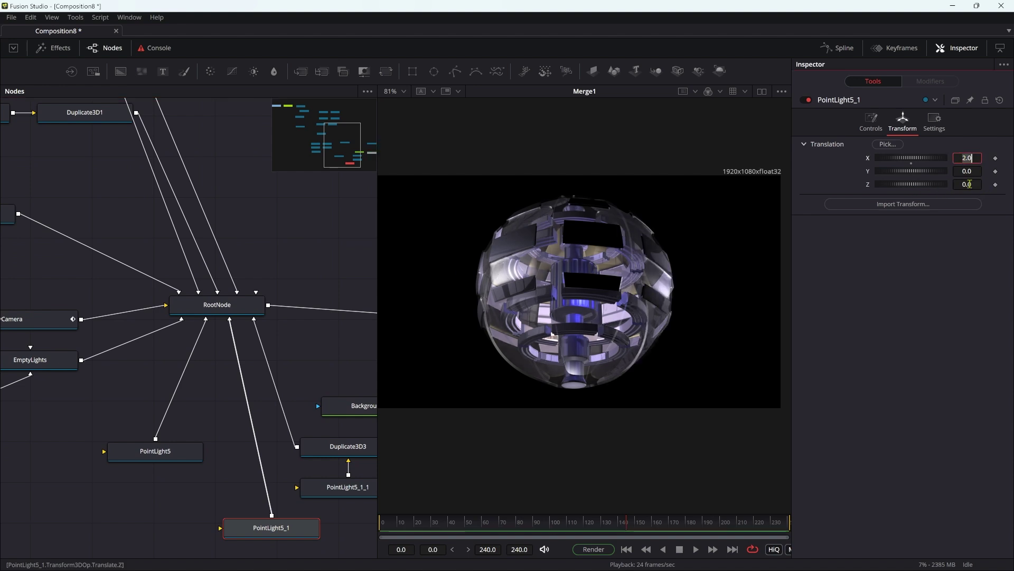
left_click_drag(473, 531, 576, 528)
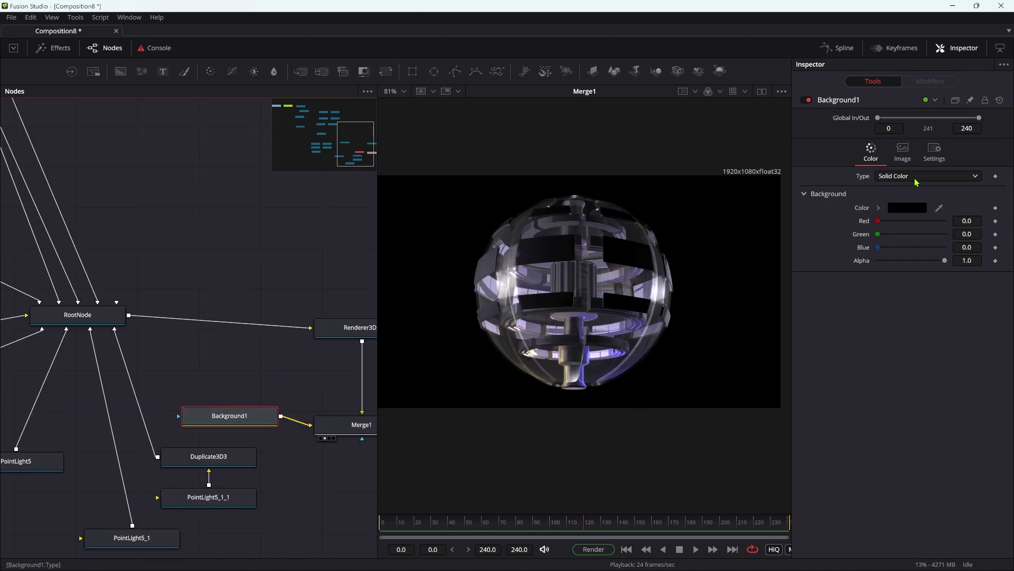
- Change the Background1 node's type to Gradient with a Radial gradient type
left_click(917, 178)
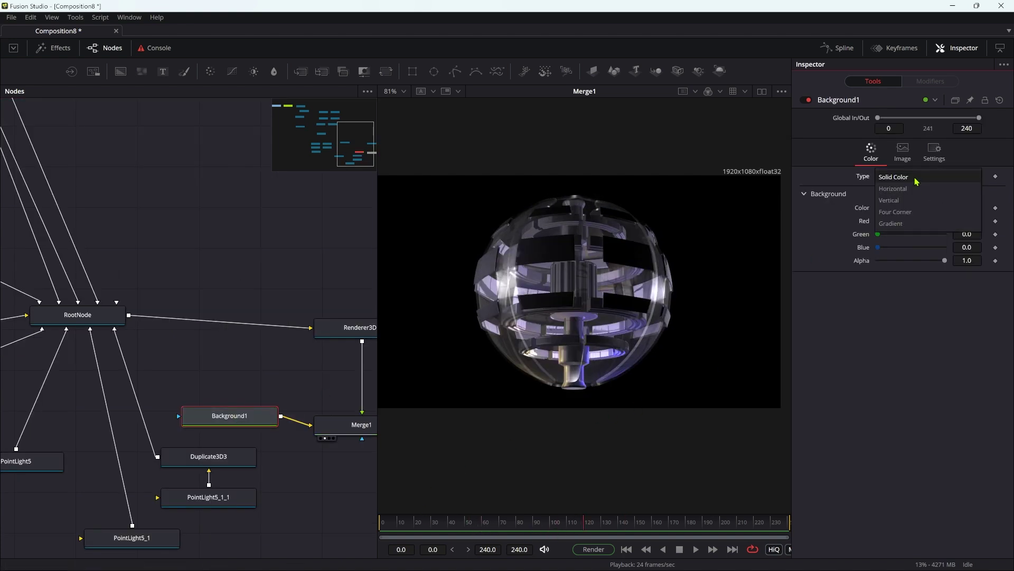
left_click(888, 224)
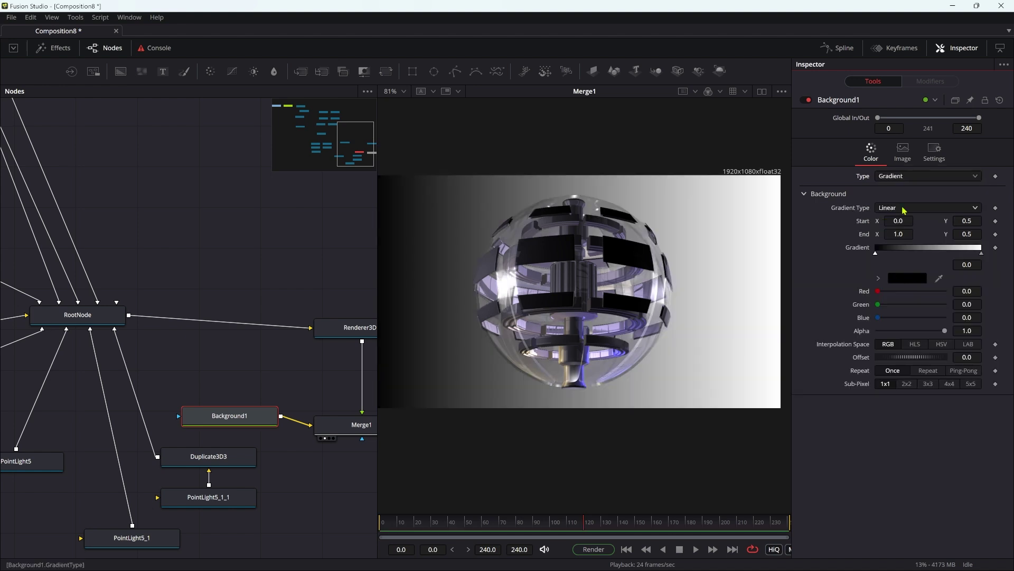
left_click(898, 208)
left_click(888, 255)
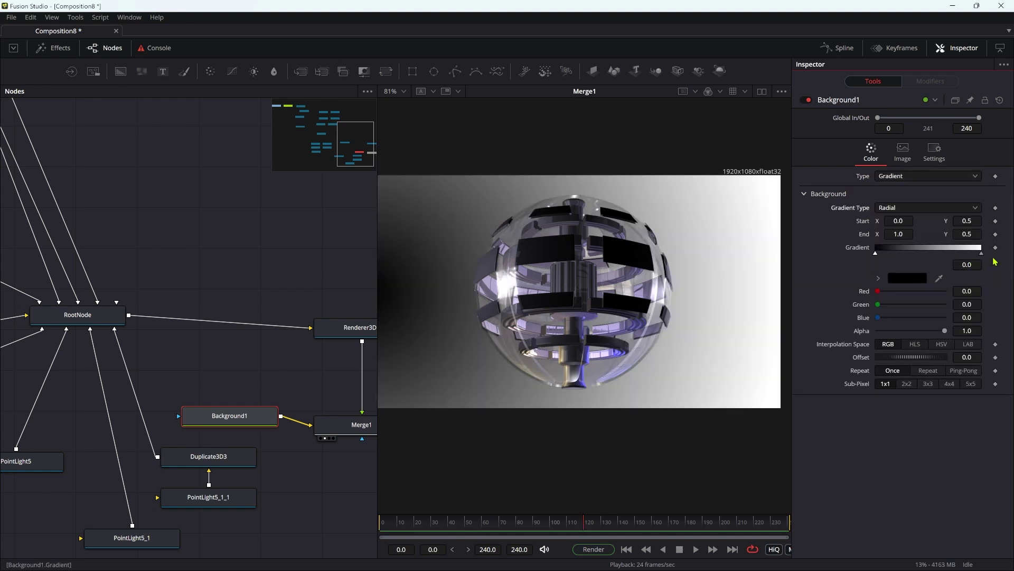
- Reverse Background1's gradient to run from white to black and set its start X to 0.5
mouse_move(981, 254)
left_mouse_down()
mouse_move(880, 254)
mouse_move(991, 251)
left_mouse_up()
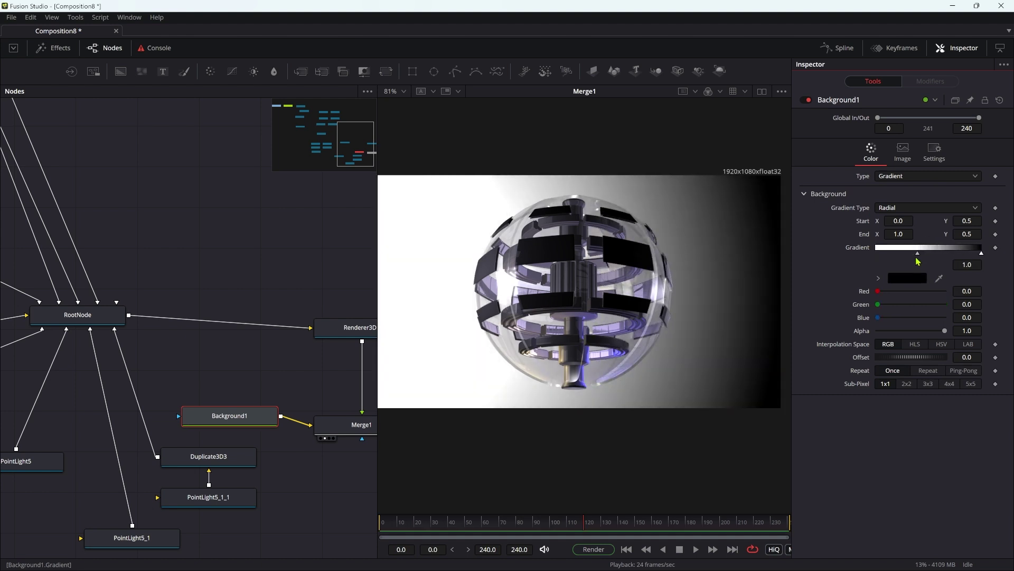
left_click_drag(917, 259, 876, 258)
left_click(899, 221)
type("0.5")
key("Tab")
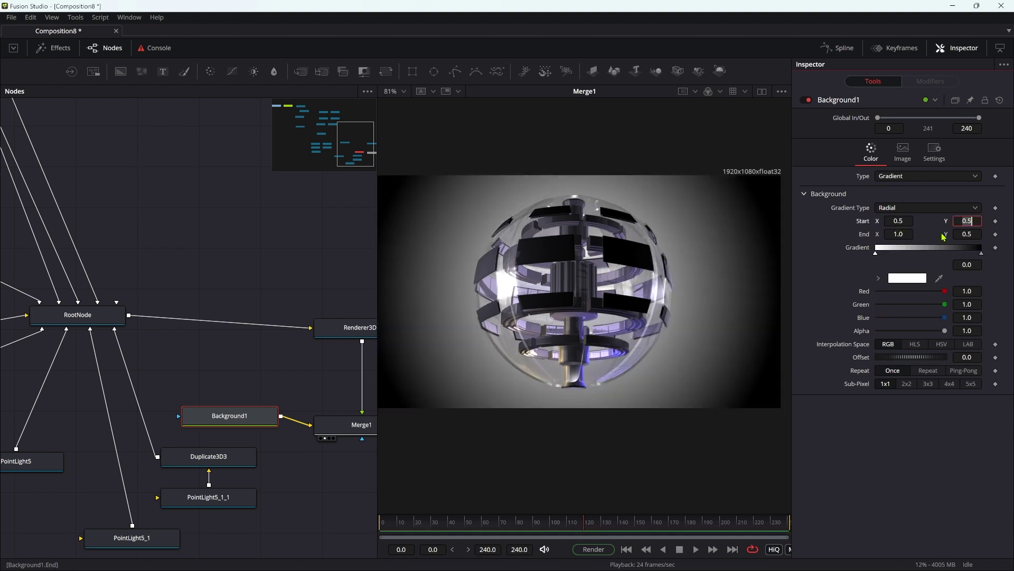
- Change the gradient's white start colour to dark blue #2b2e61 and scrub the timeline to review the animation
left_click(907, 279)
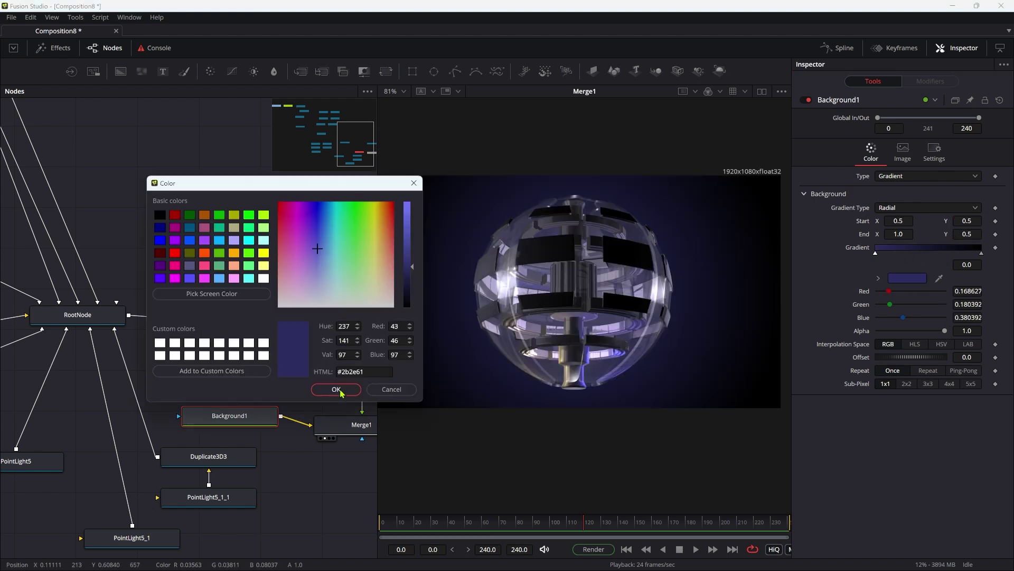
left_click(339, 389)
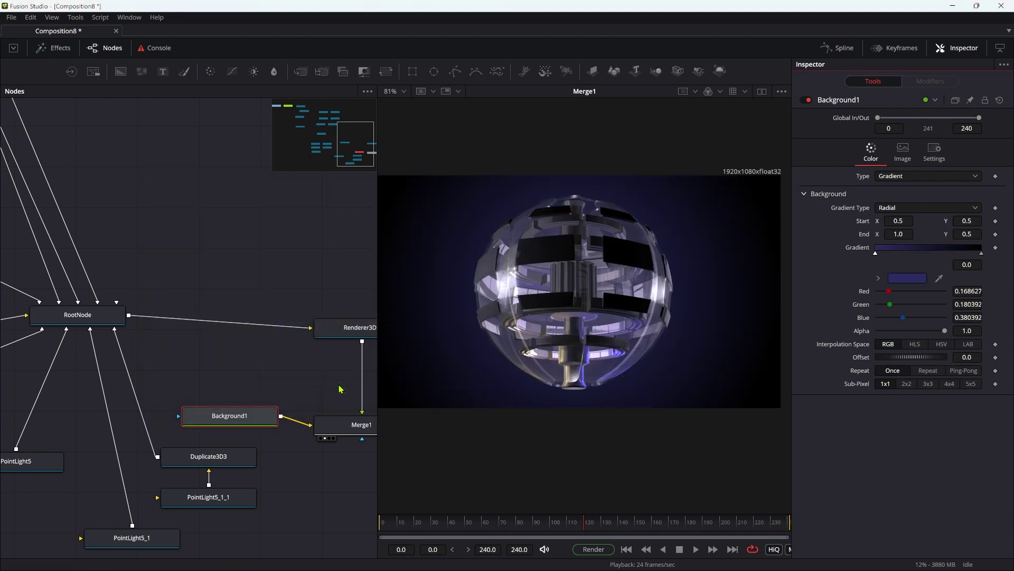
left_click_drag(531, 523, 668, 523)
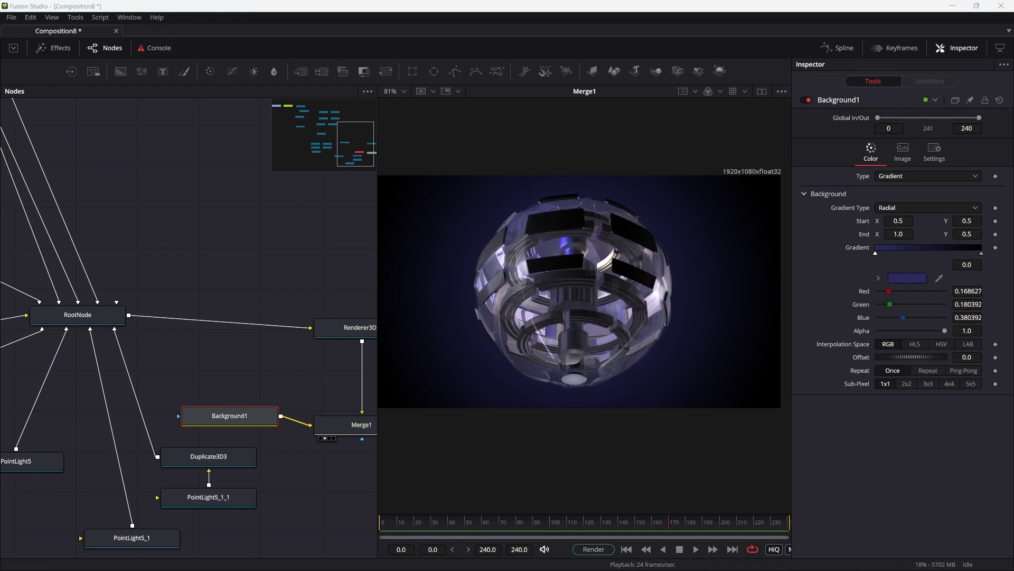